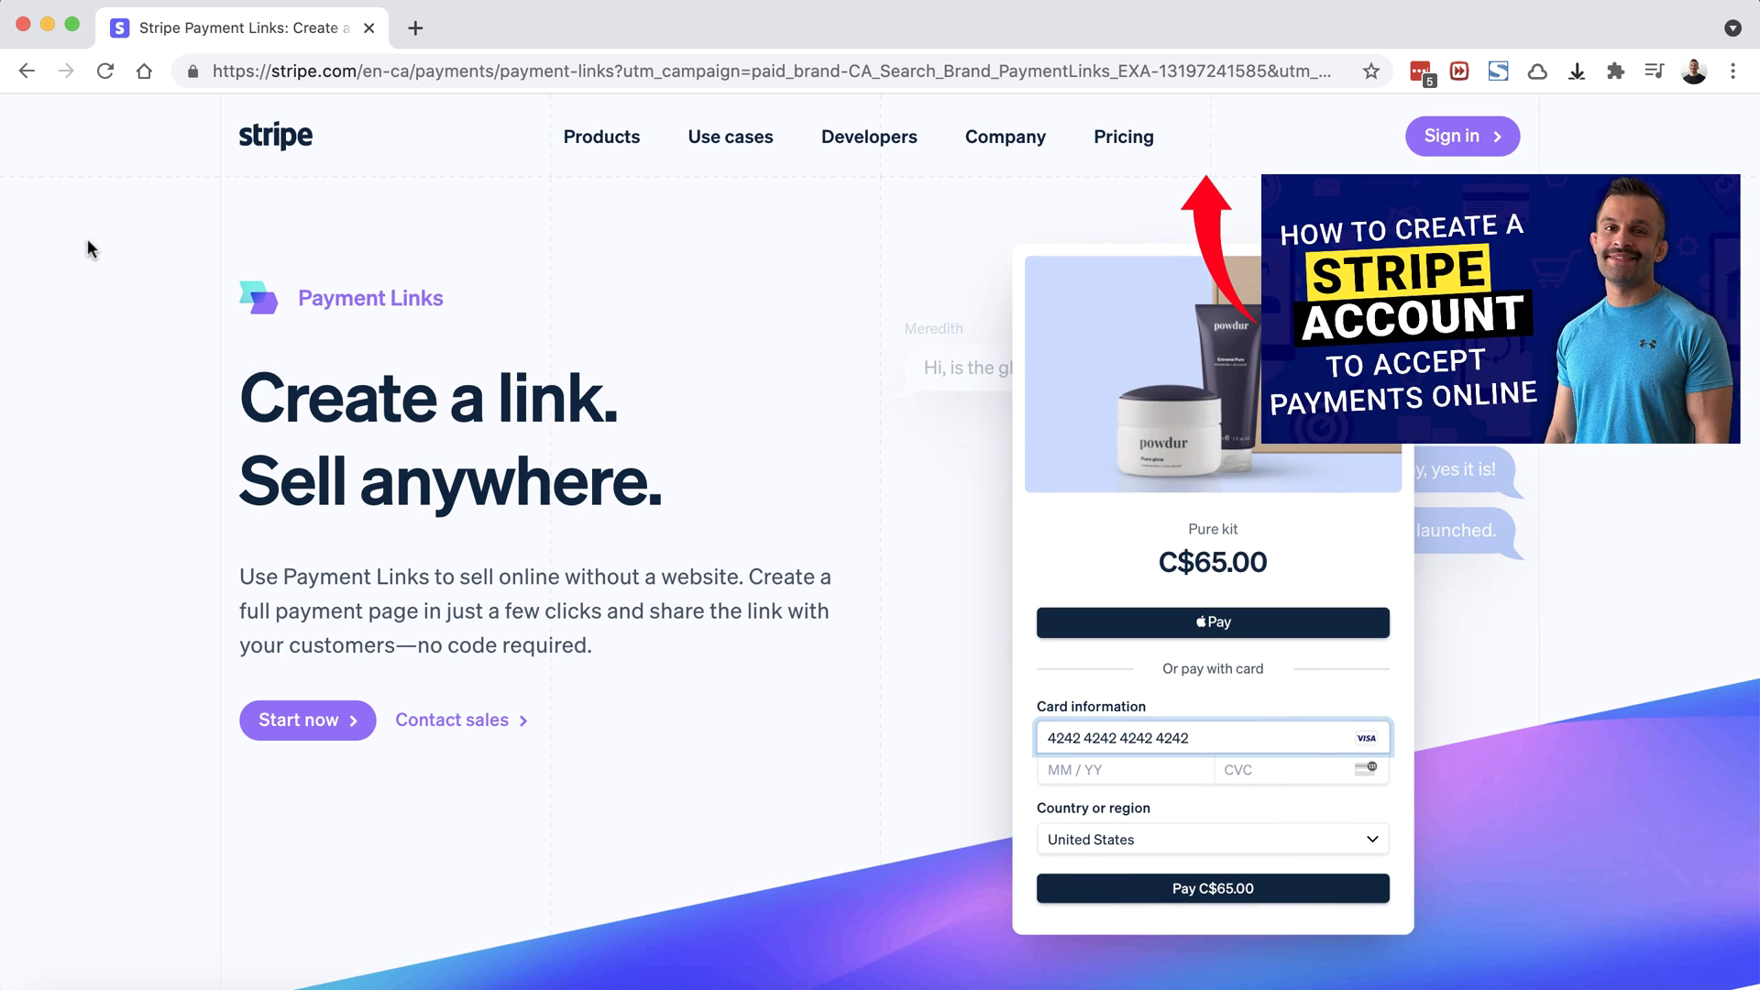
Reload the Stripe Payment Links page at its plain address, dropping the tracking parameters.
click(106, 70)
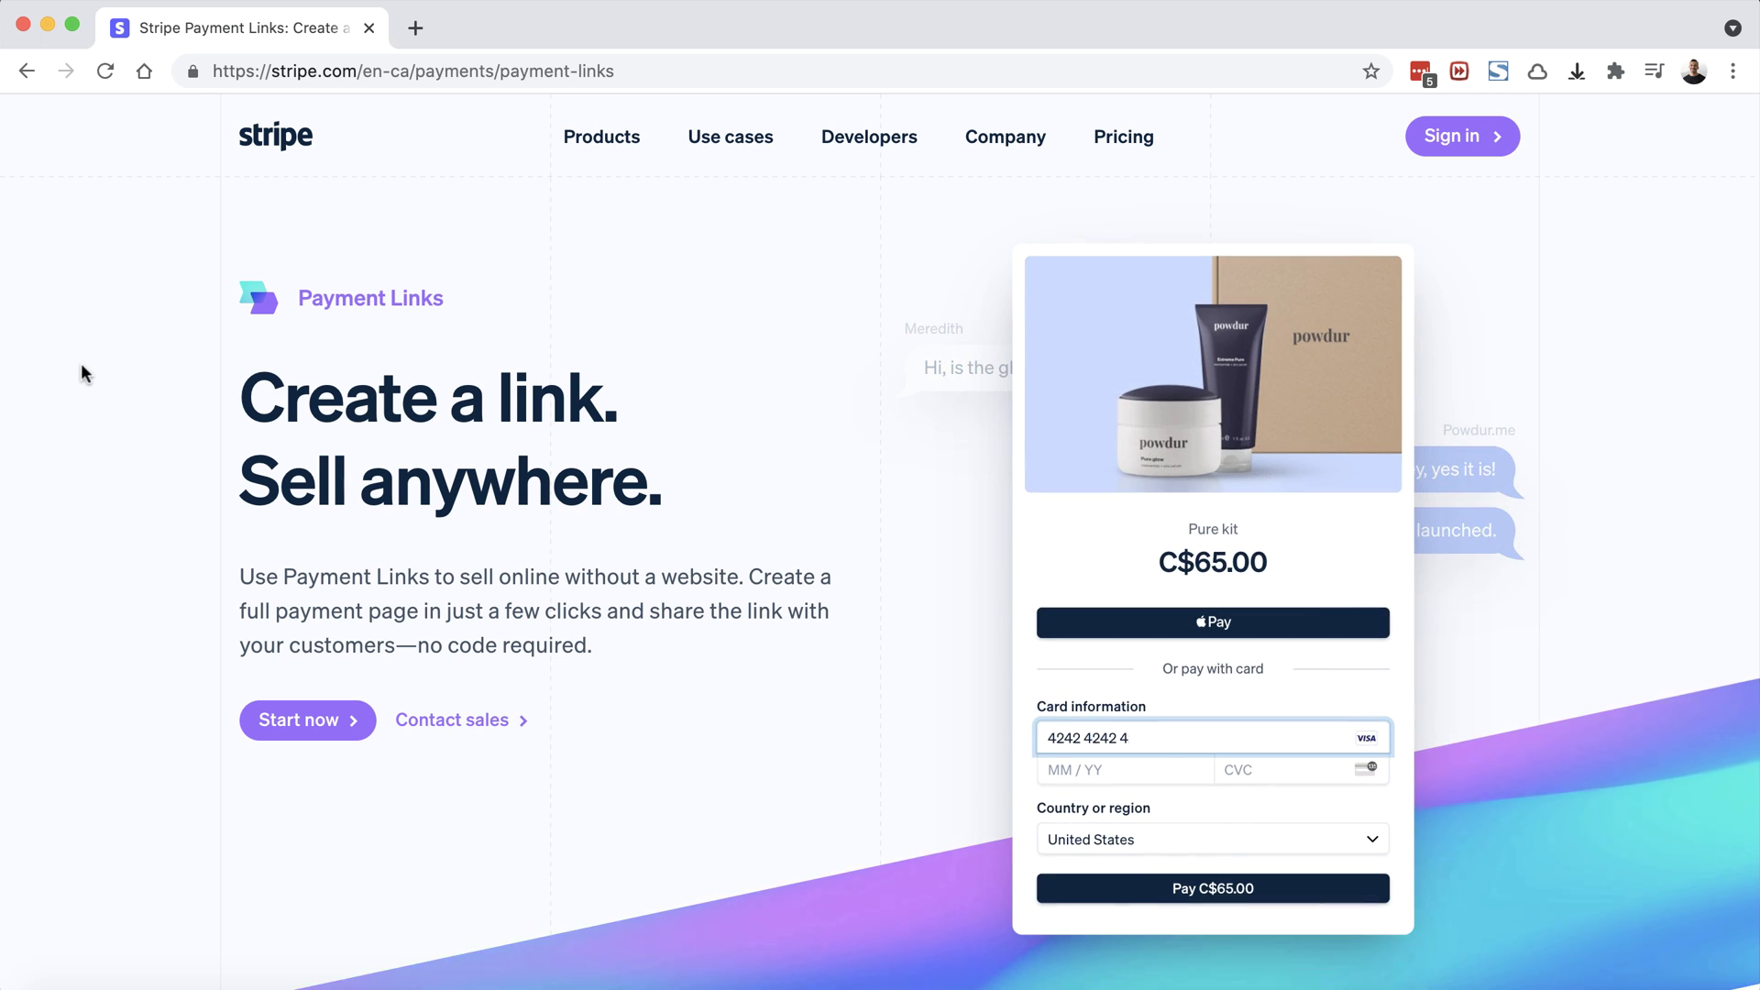
Sign in with the two-step verification code and go to Products > Payment links.
click(1435, 145)
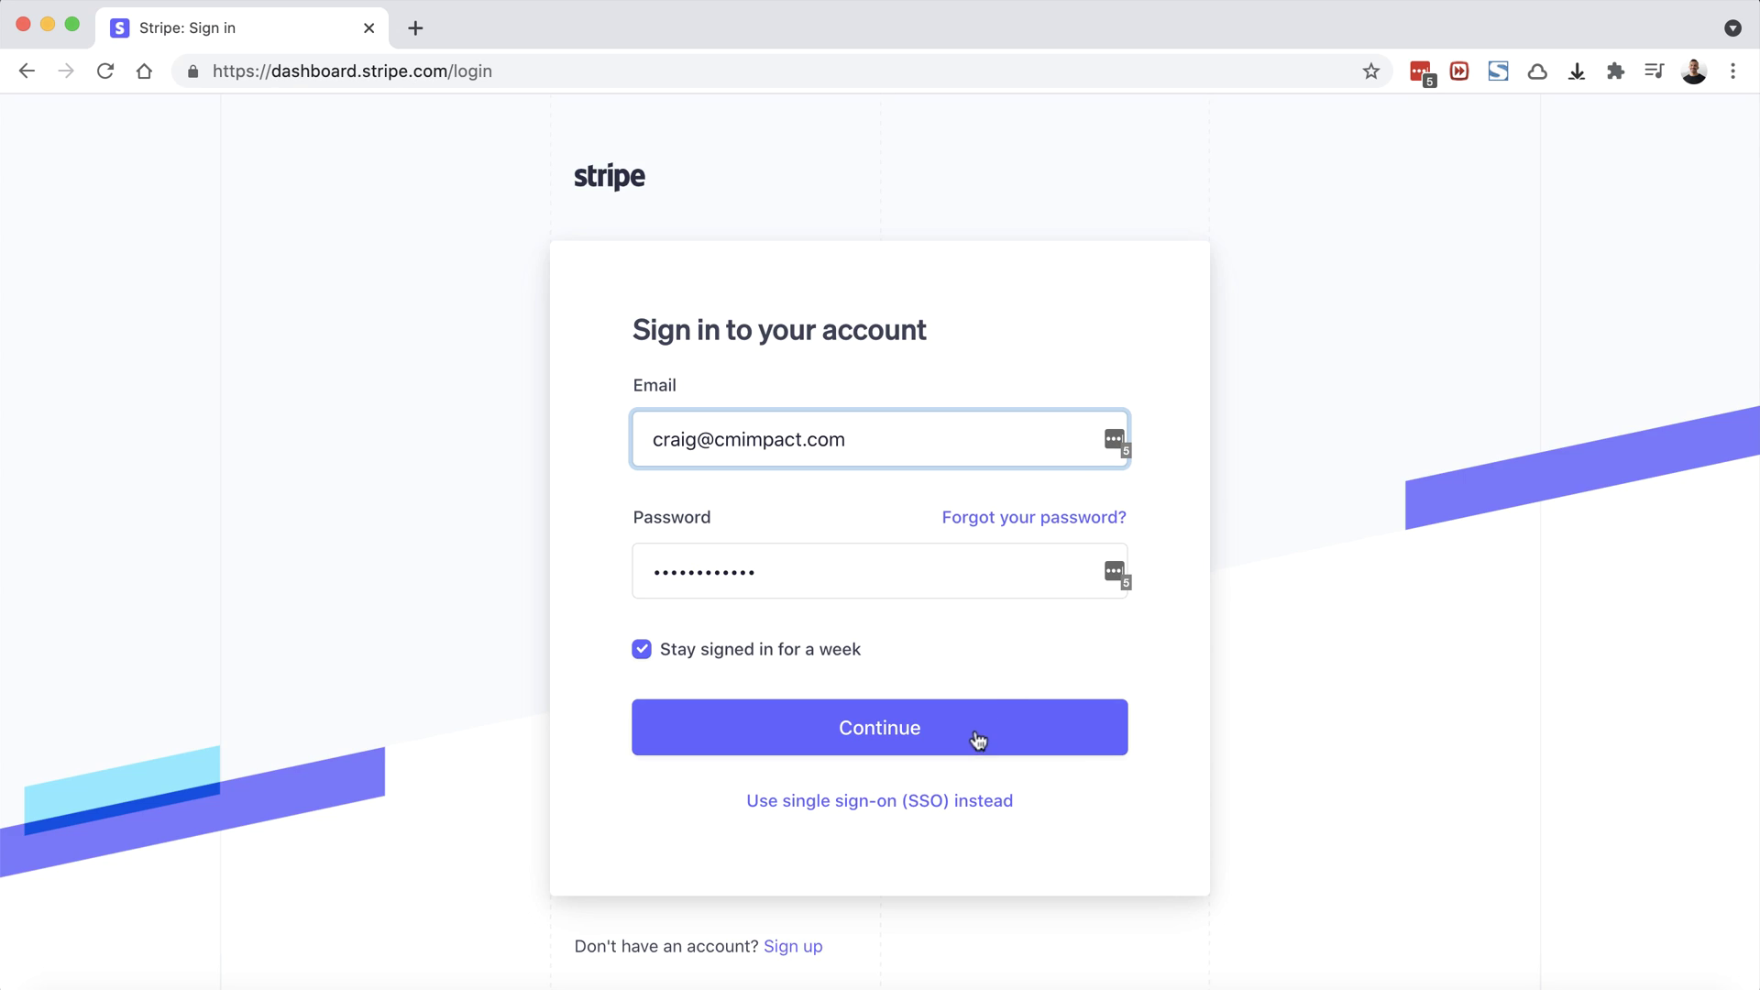
click(974, 733)
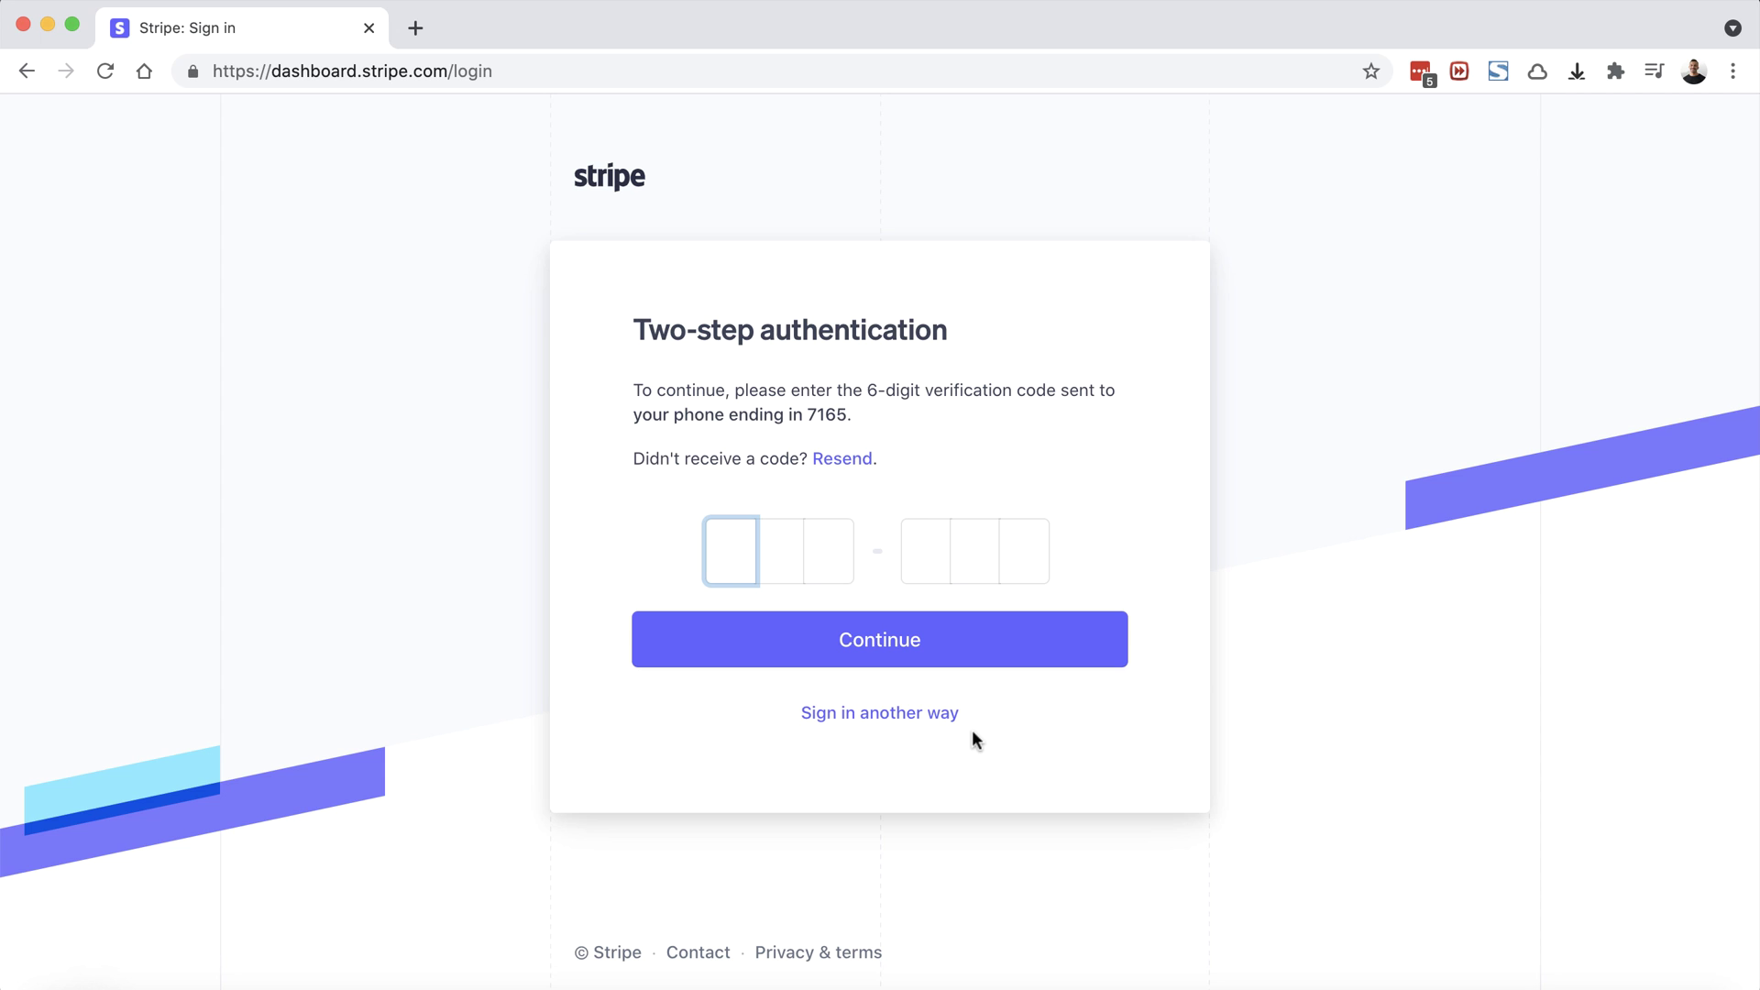
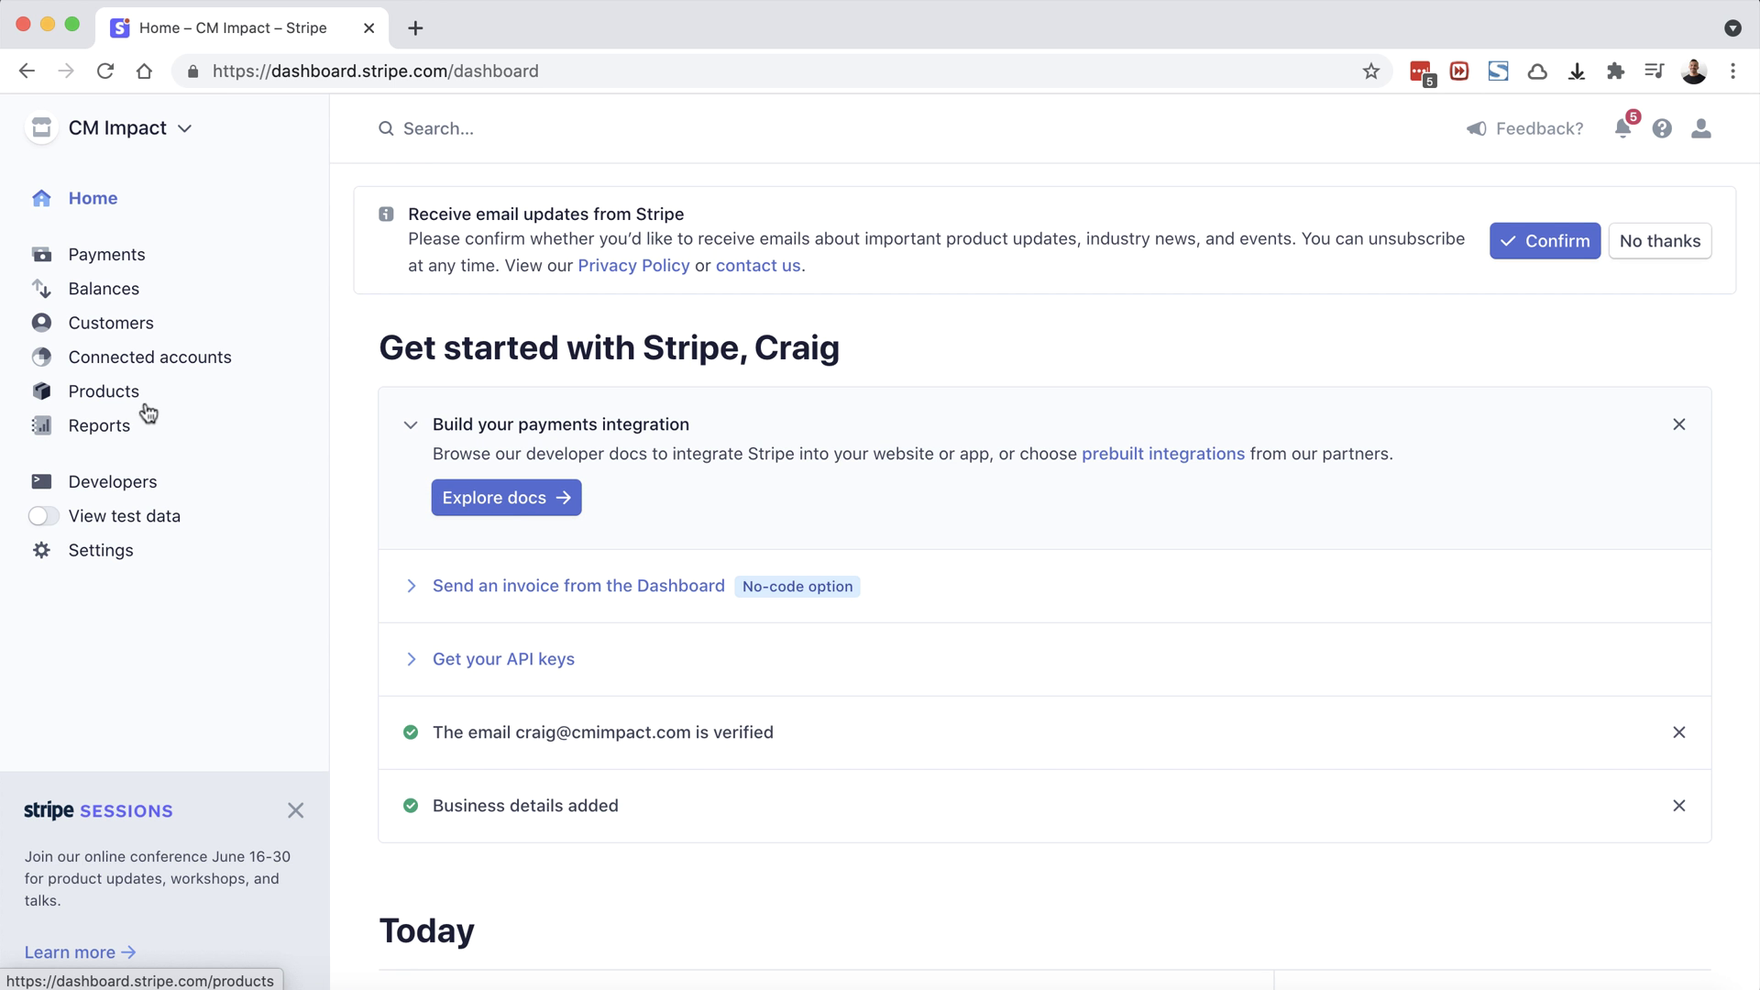
click(129, 394)
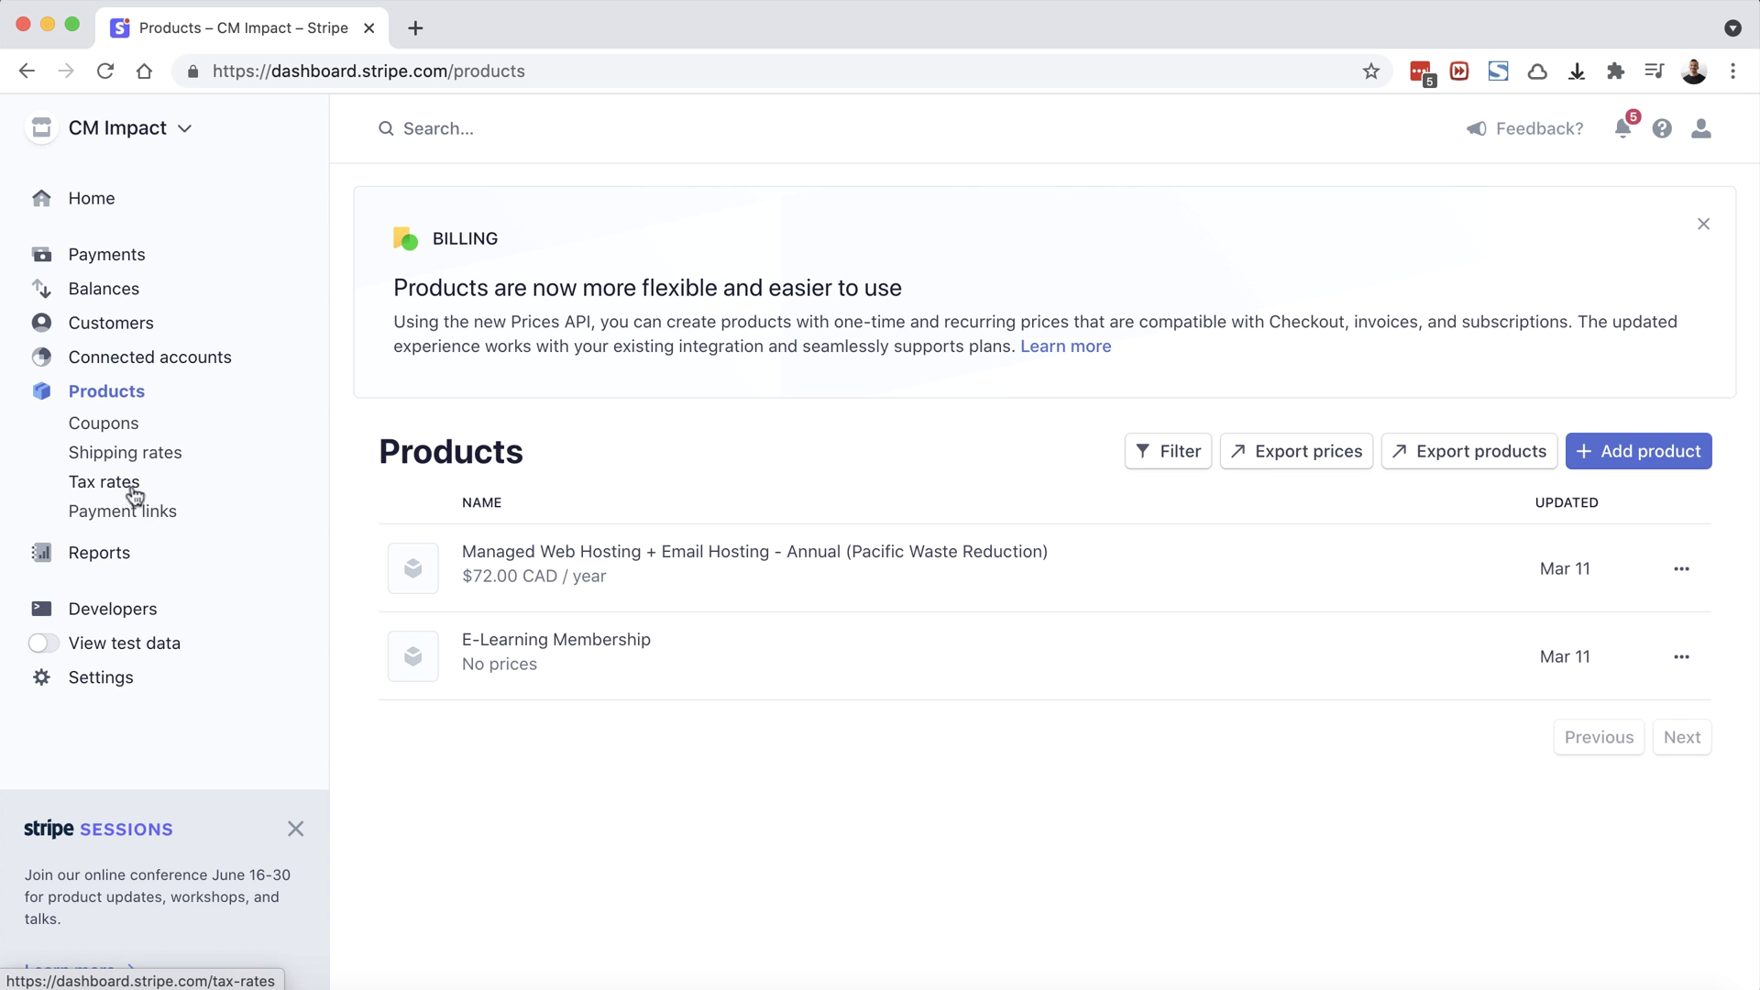
click(131, 522)
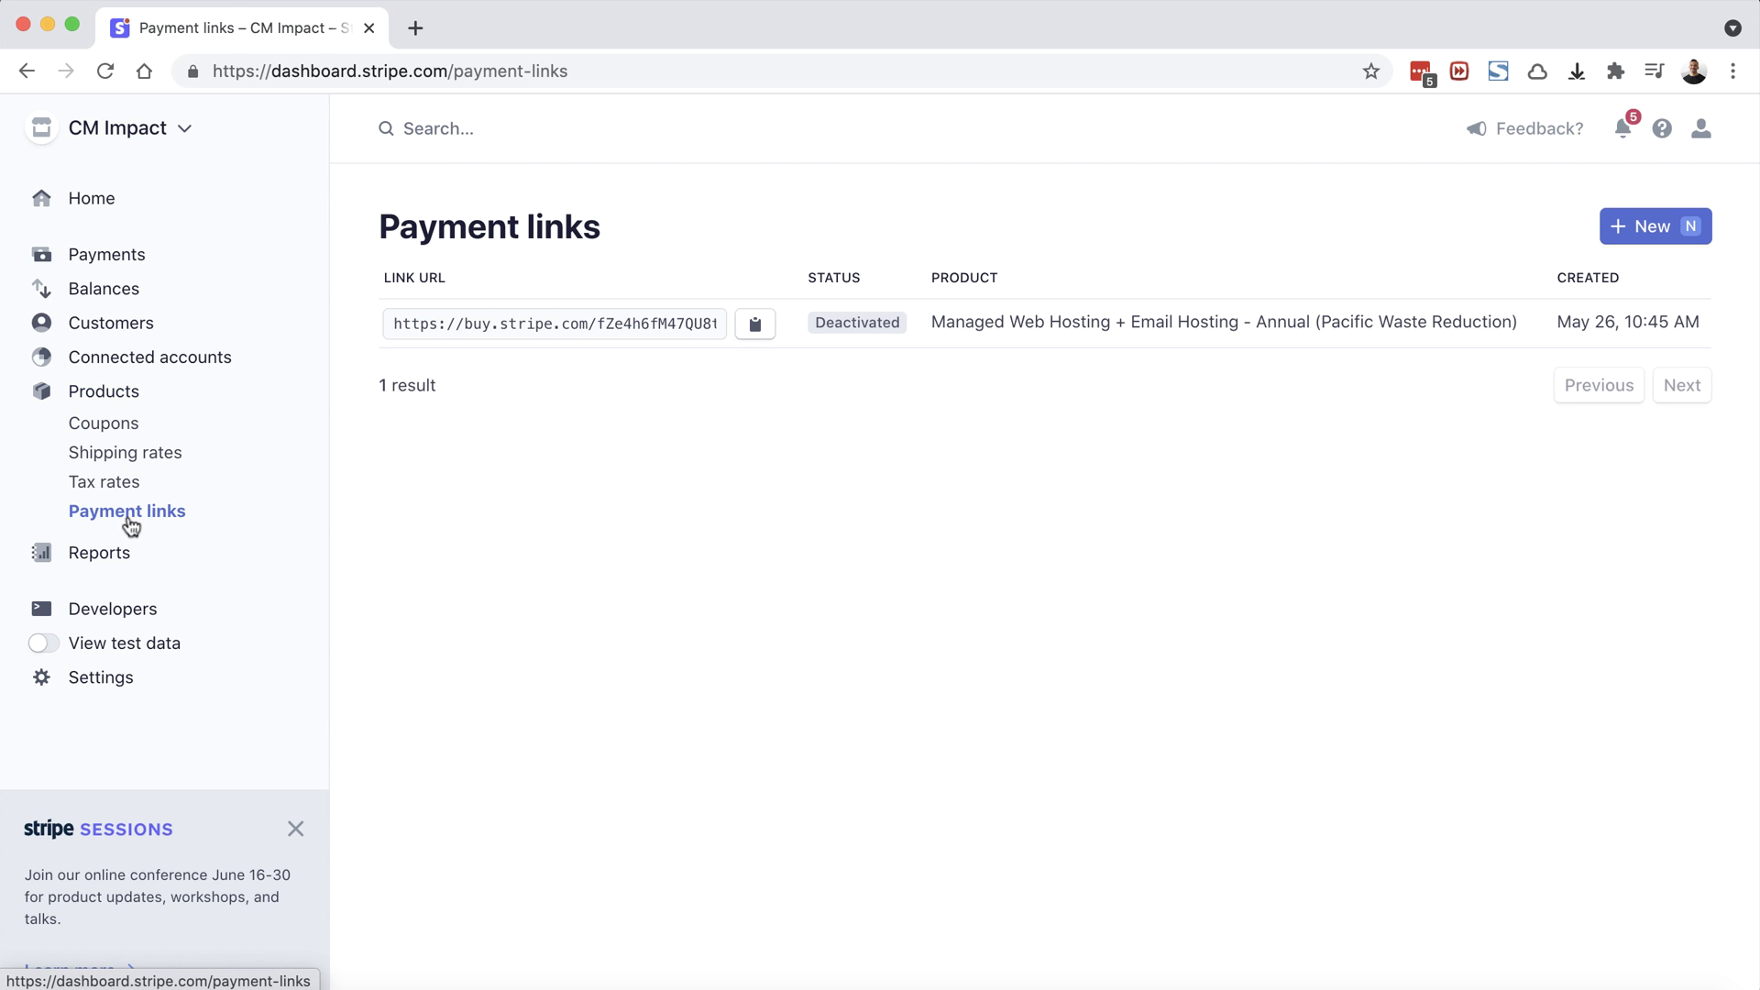
Start a new payment link and preview its checkout in mobile, then desktop layout.
click(1652, 227)
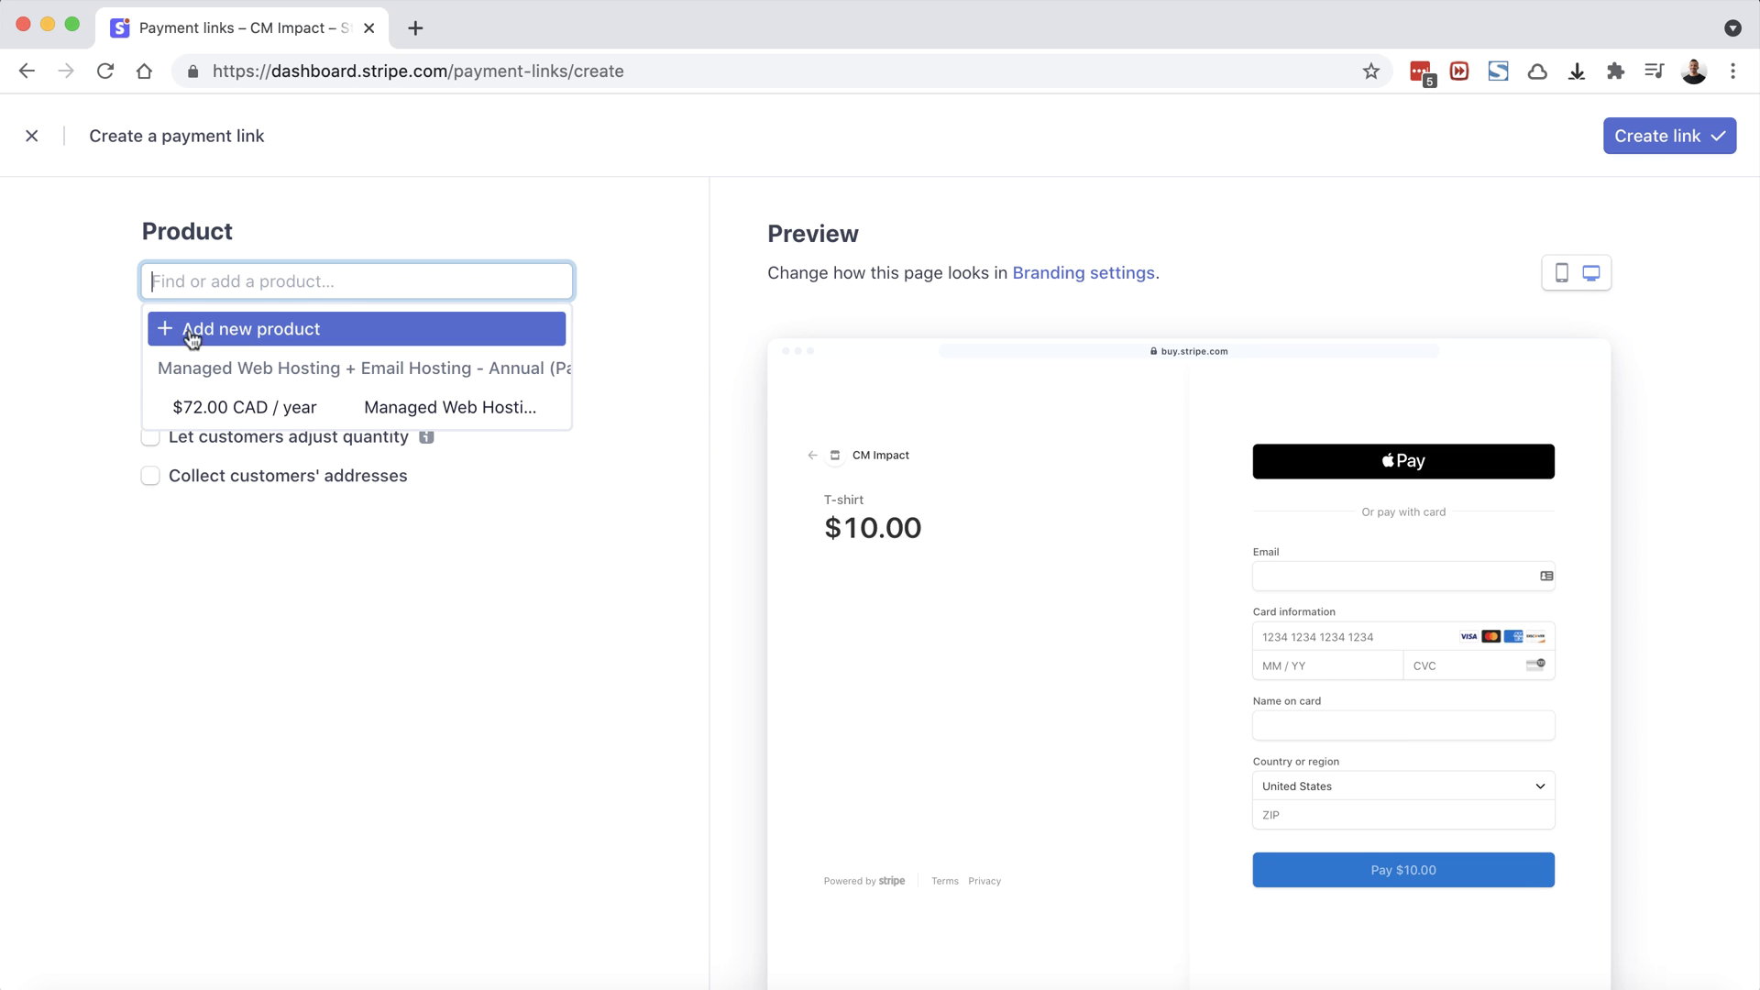
click(118, 261)
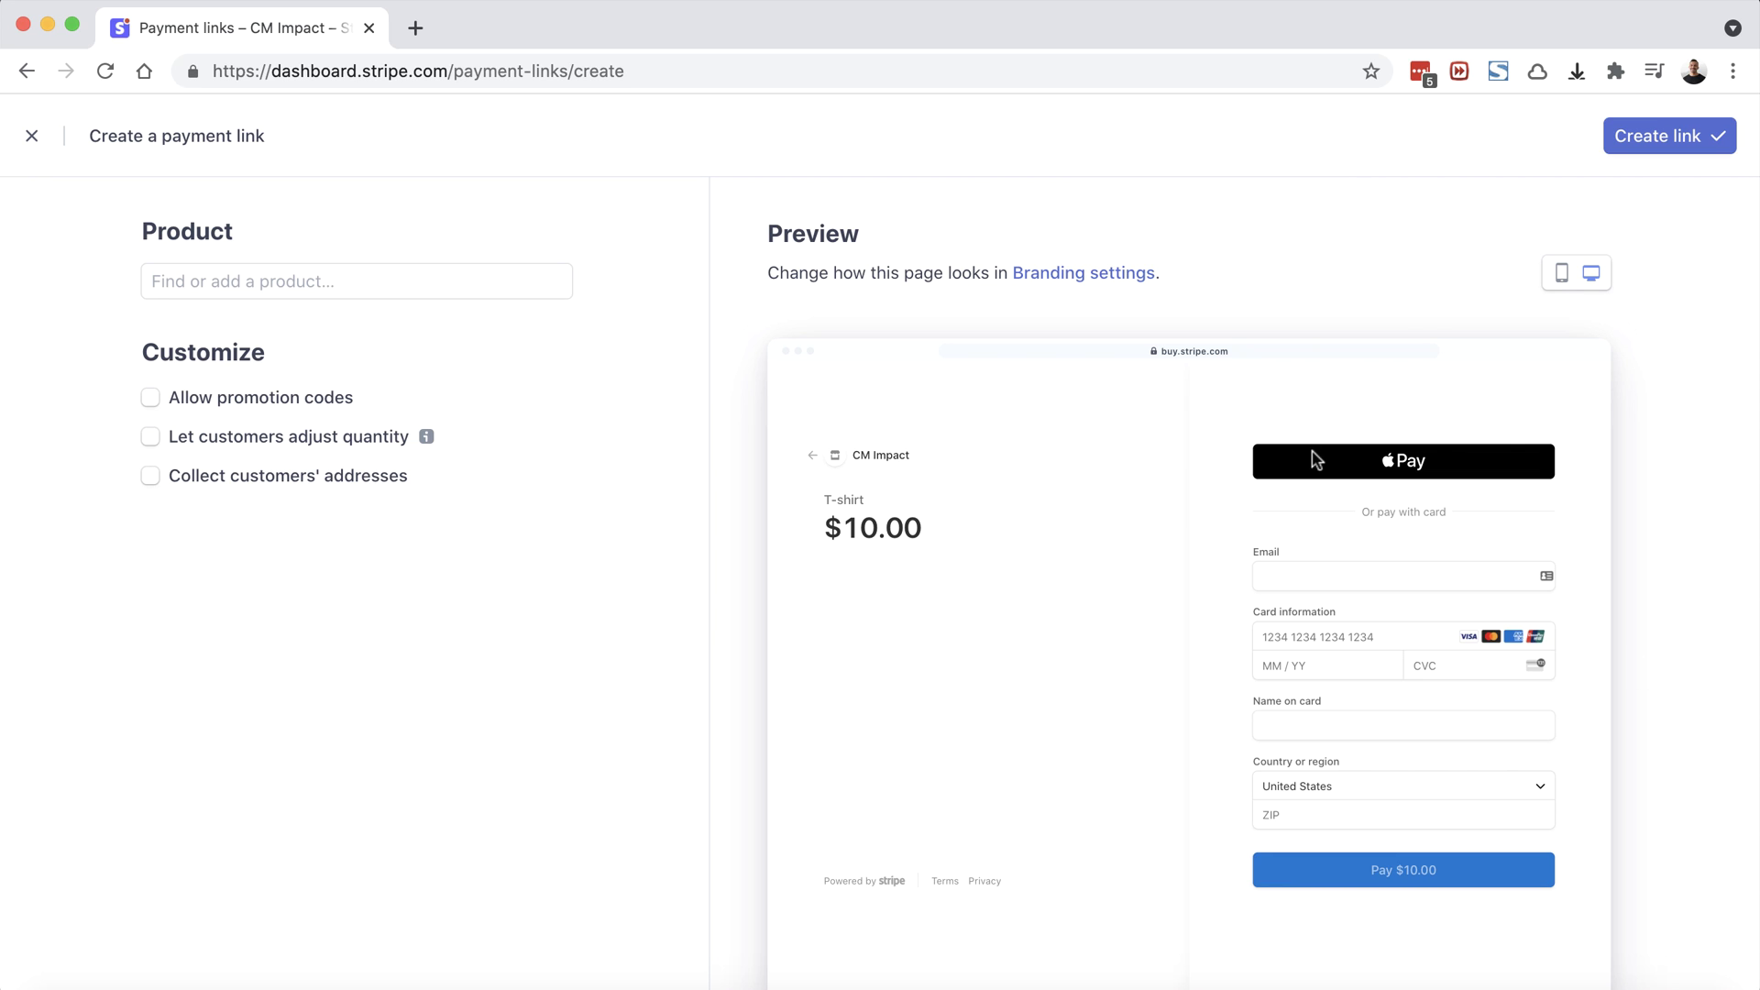
click(1558, 275)
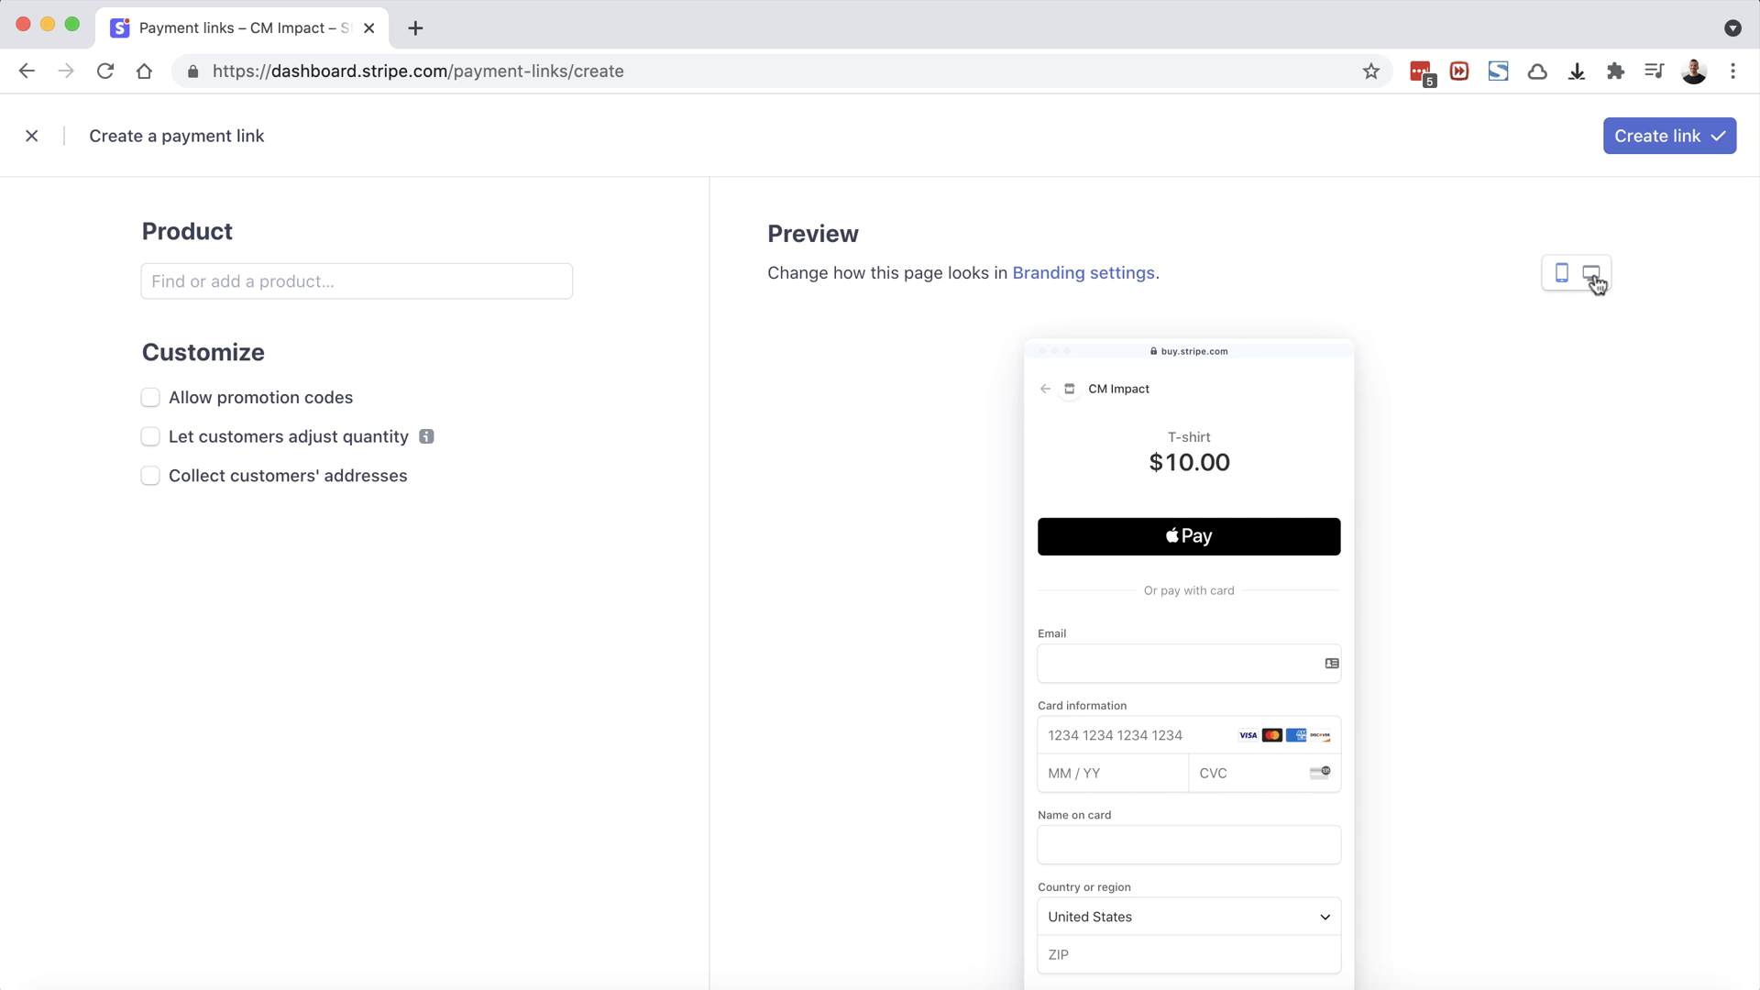
click(1594, 280)
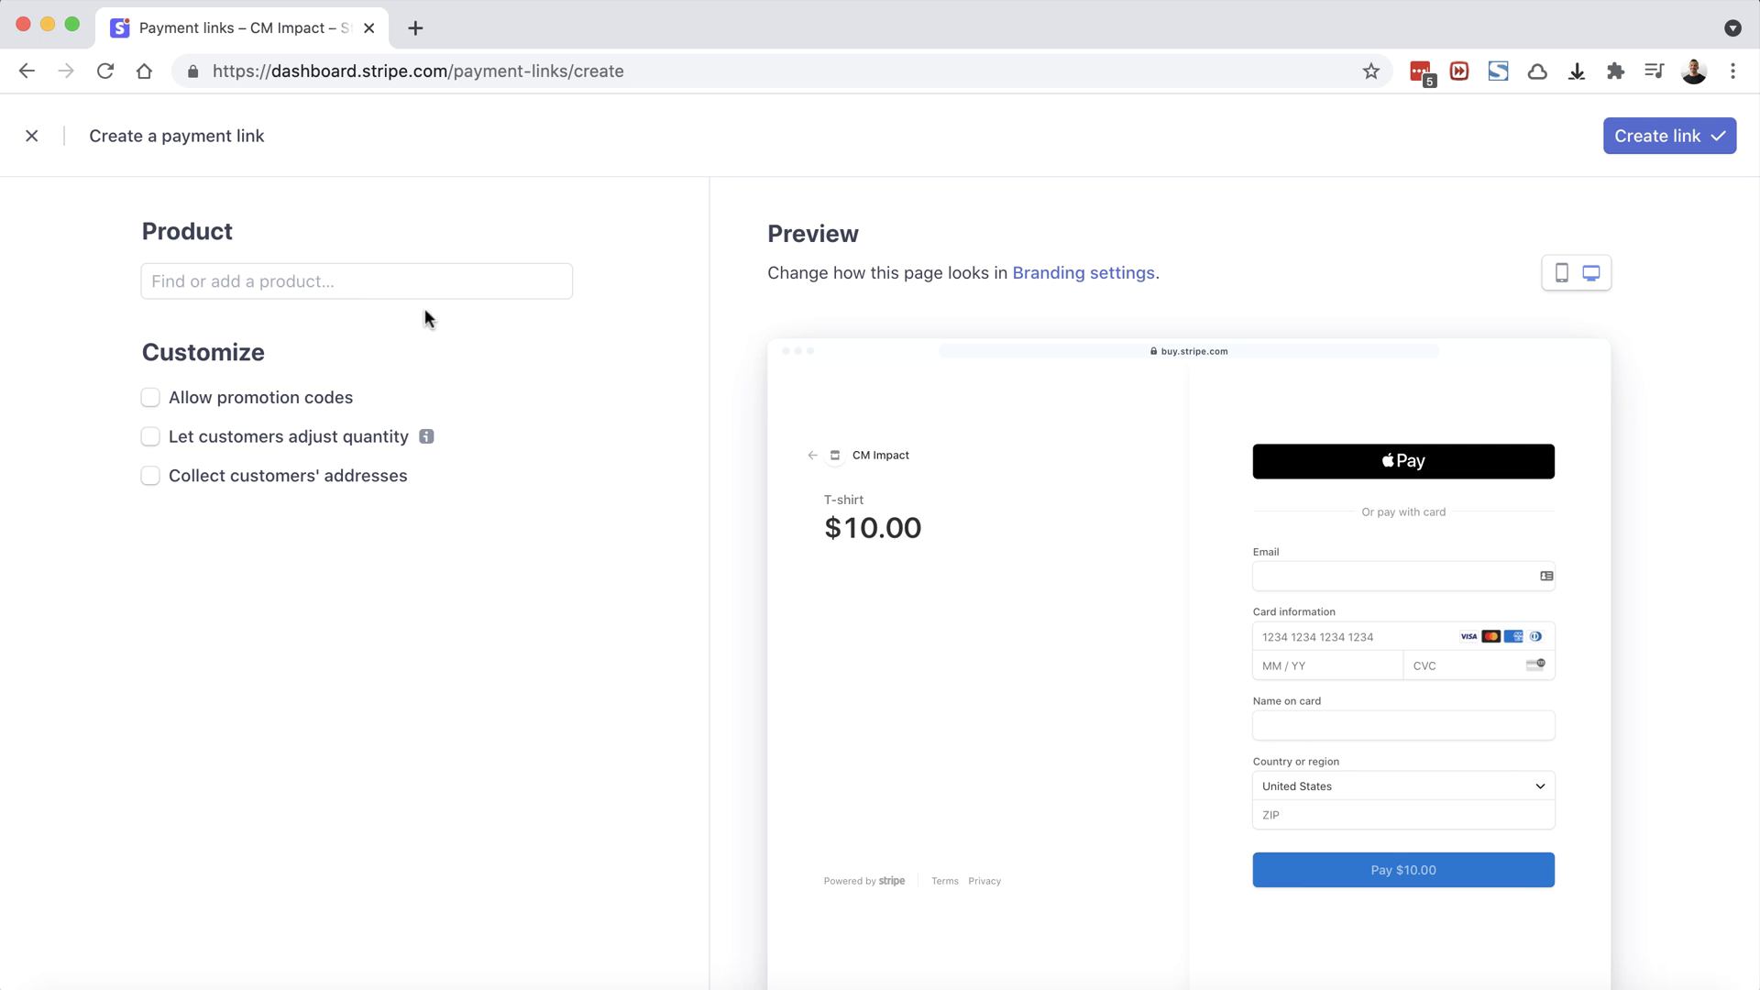
click(366, 283)
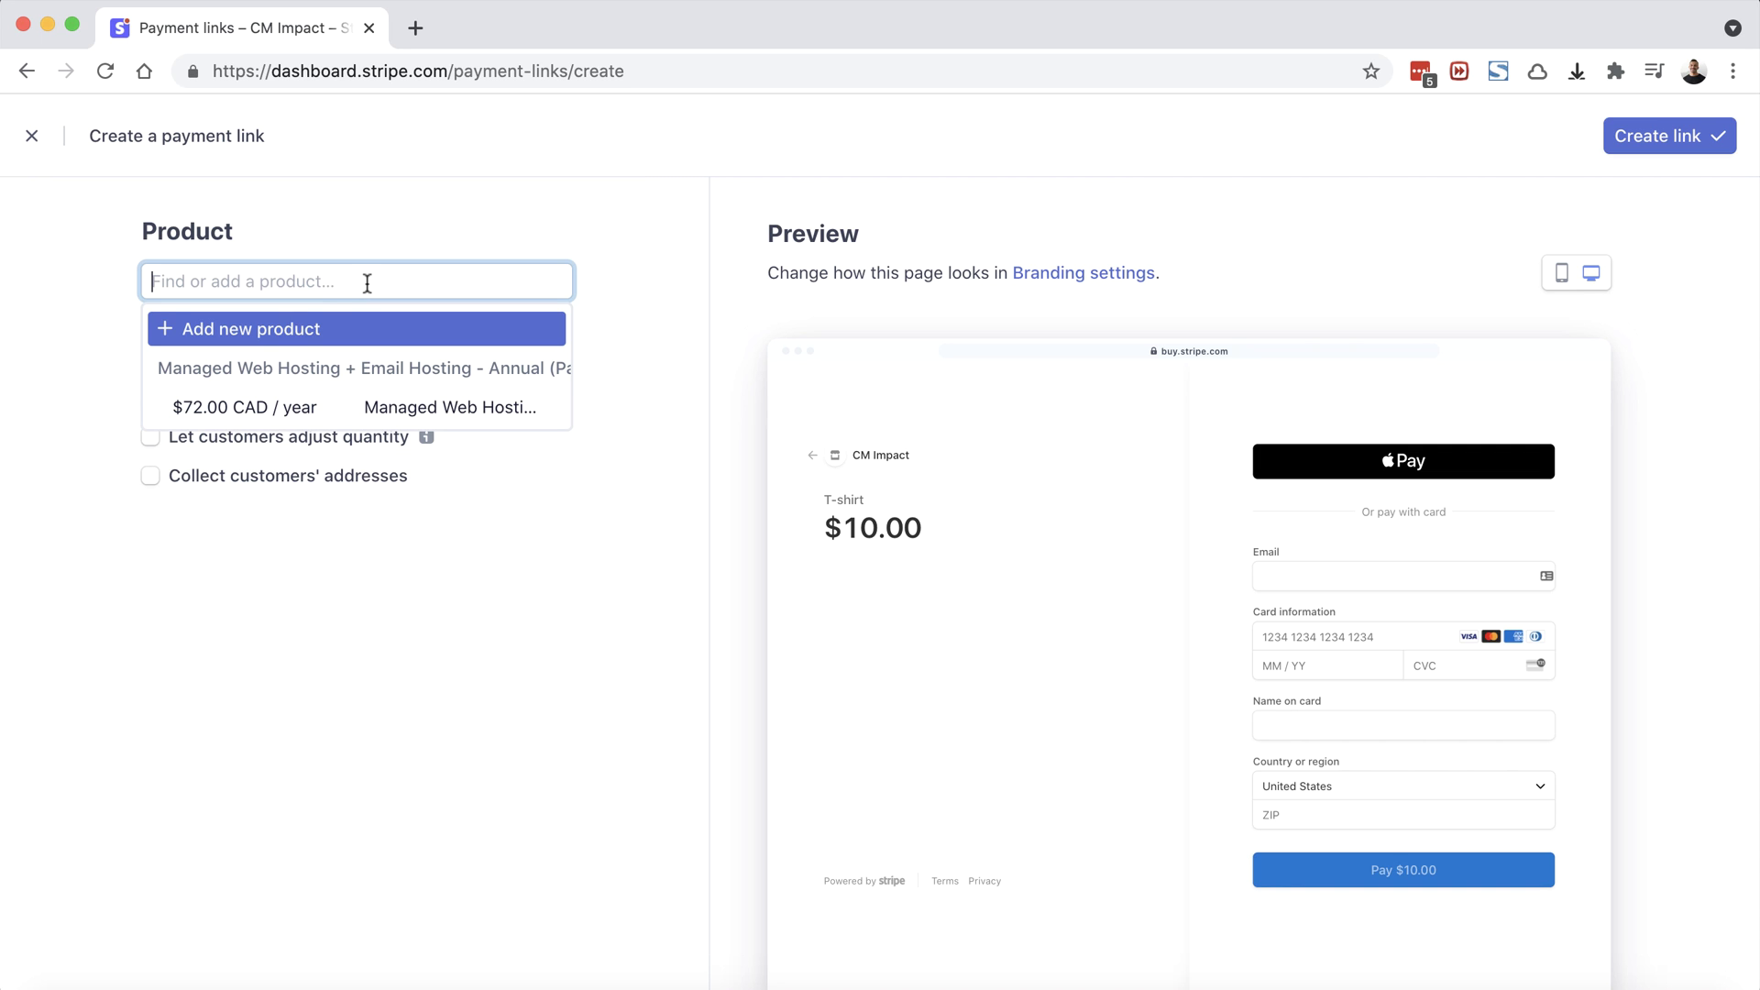
Add new product 'One-On-One Strategy Session' at CA$197.00 one time to the link.
click(265, 332)
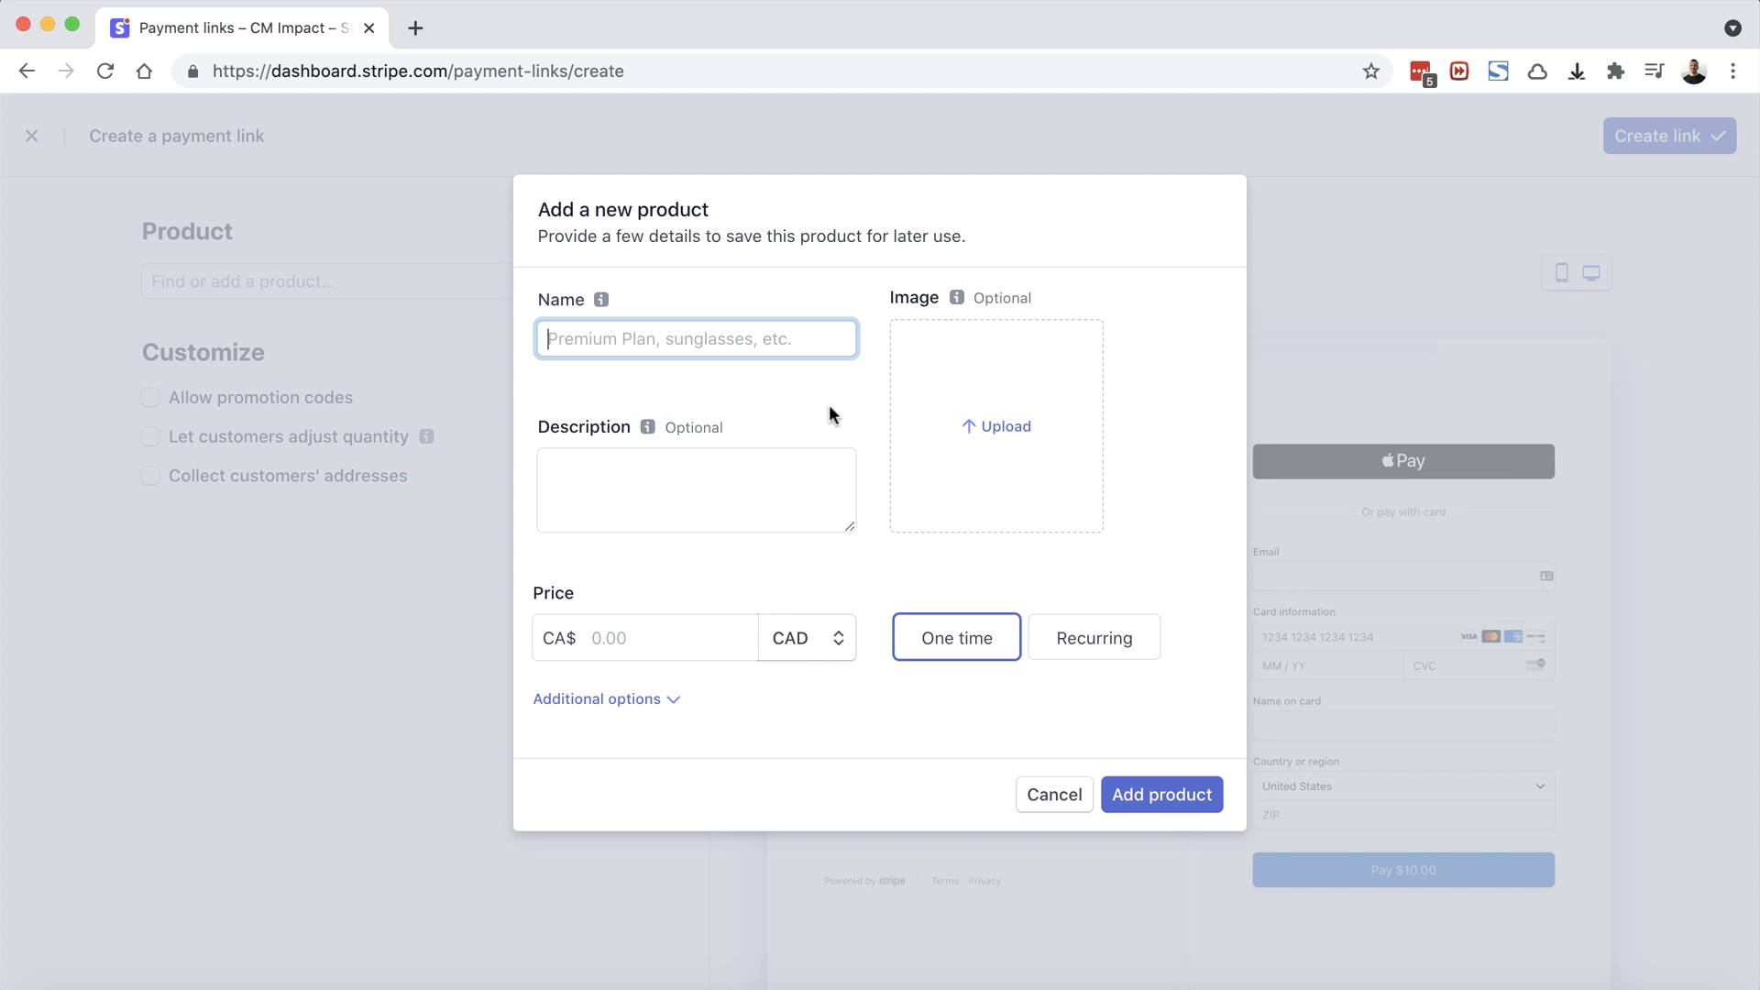
text(One-)
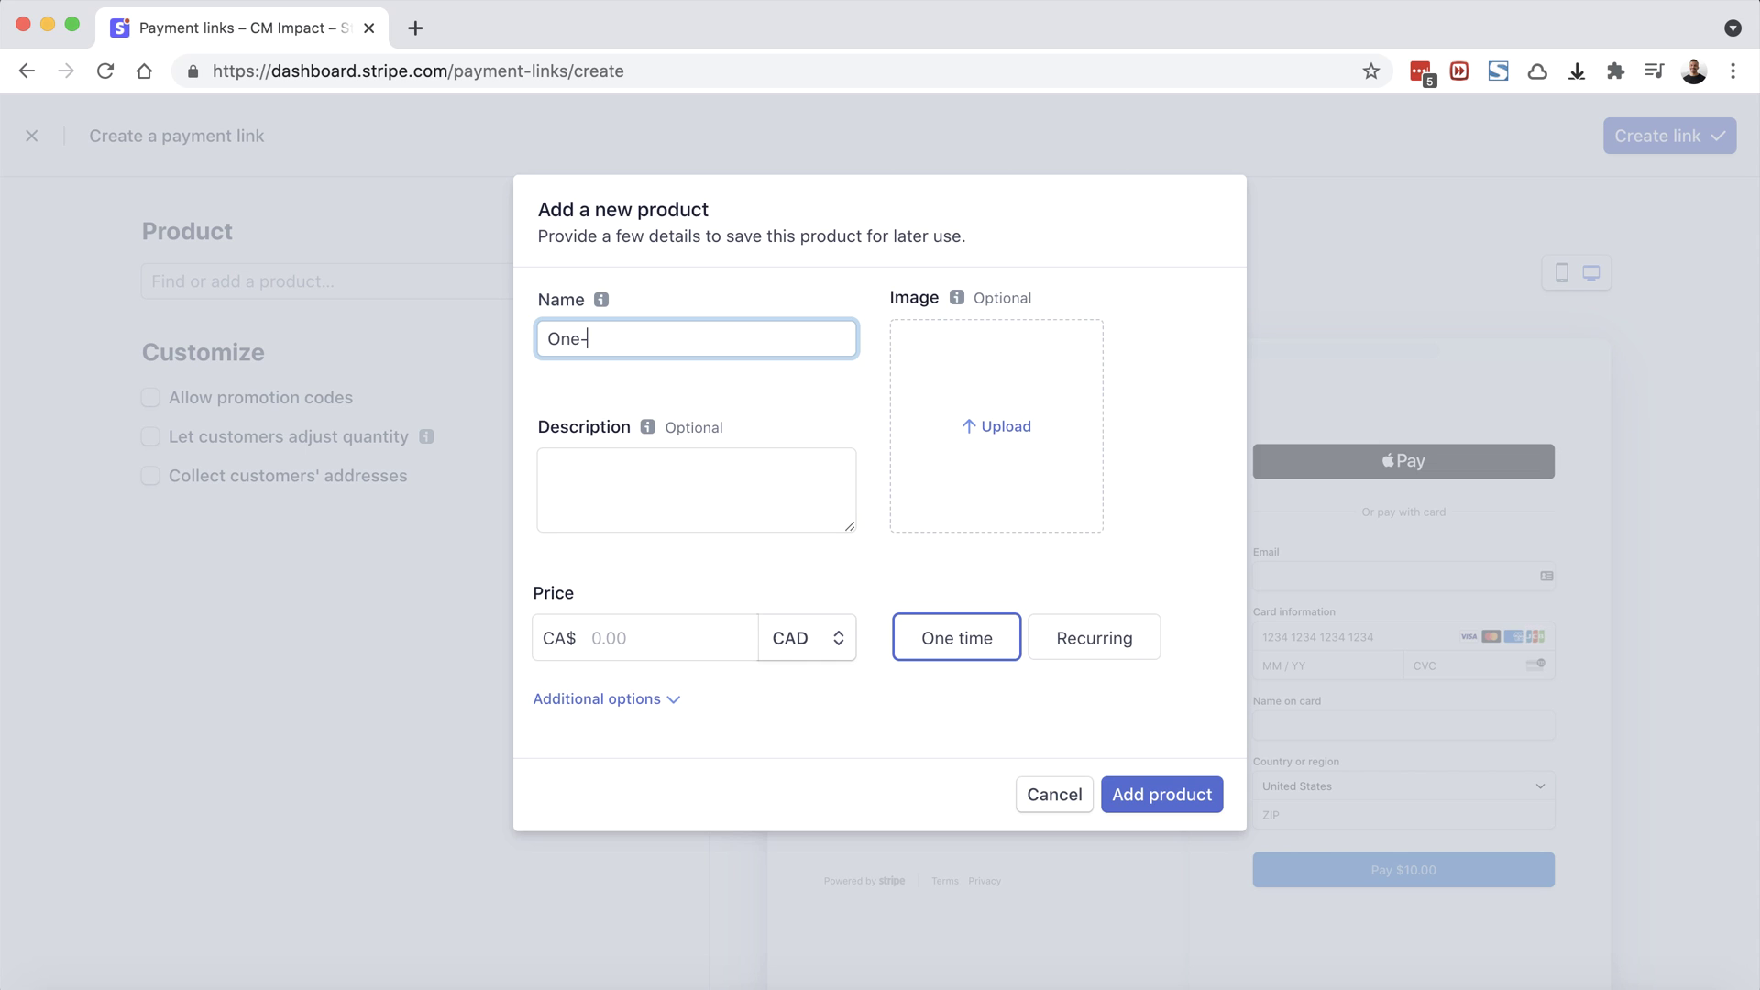
text(On-One Strategy Session)
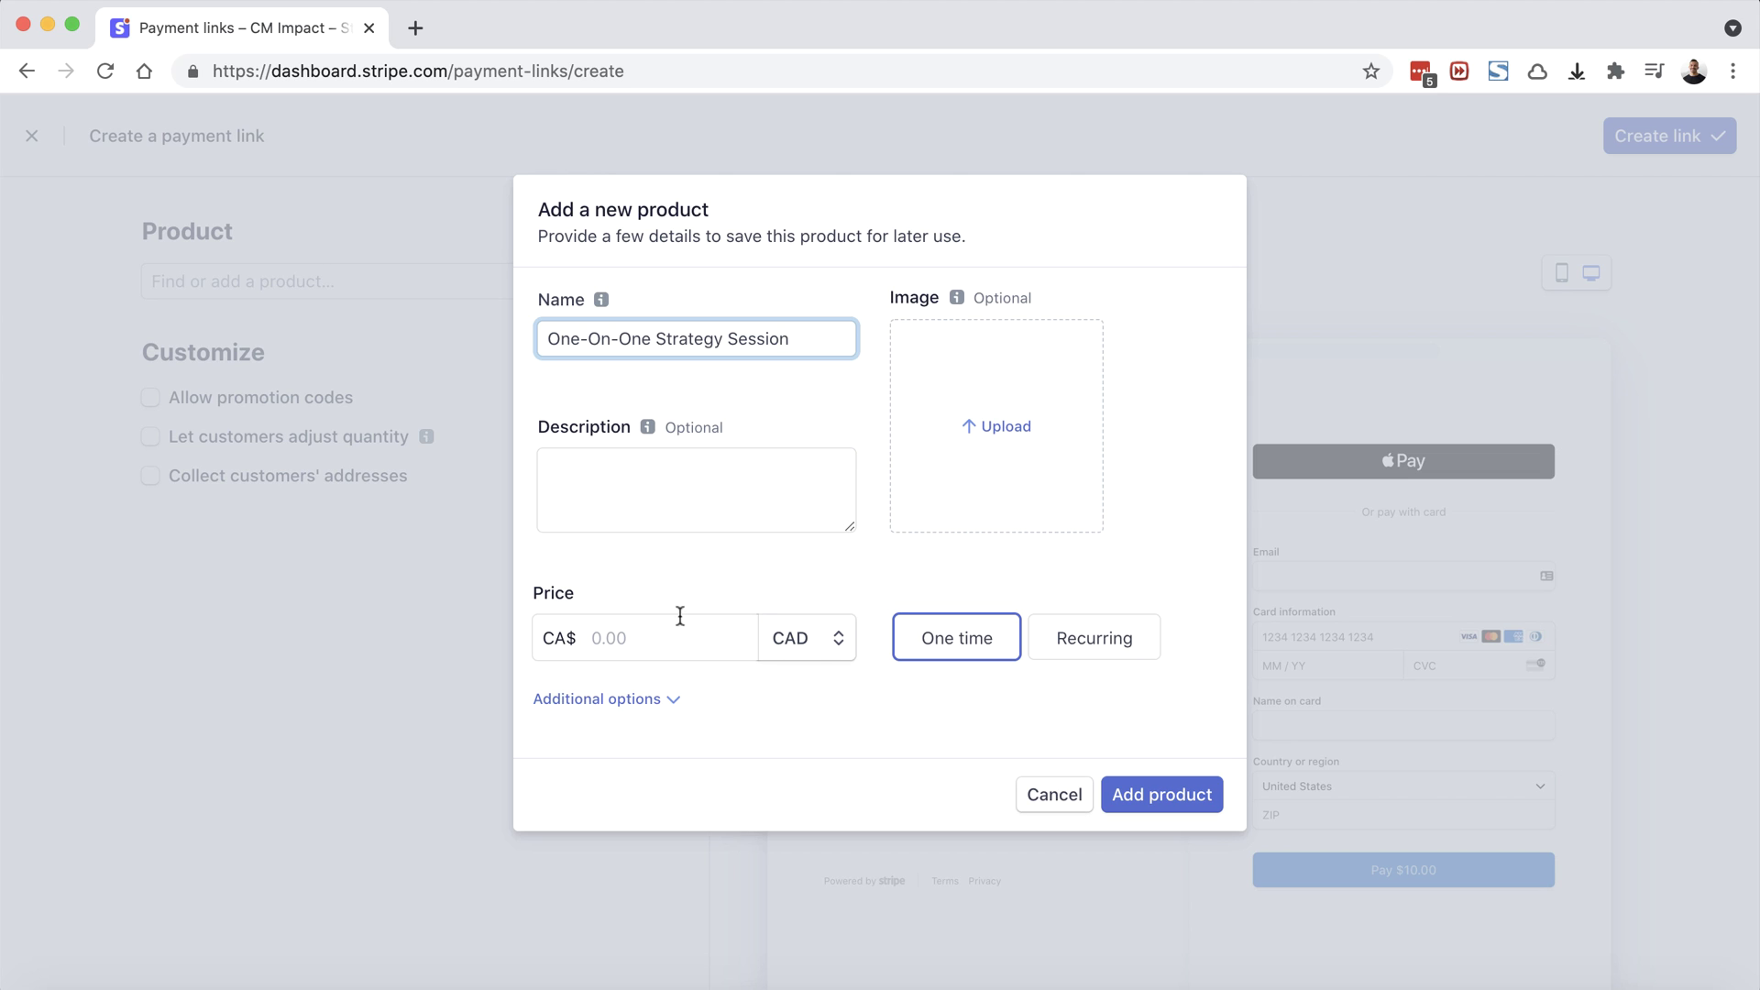
click(657, 632)
text(197)
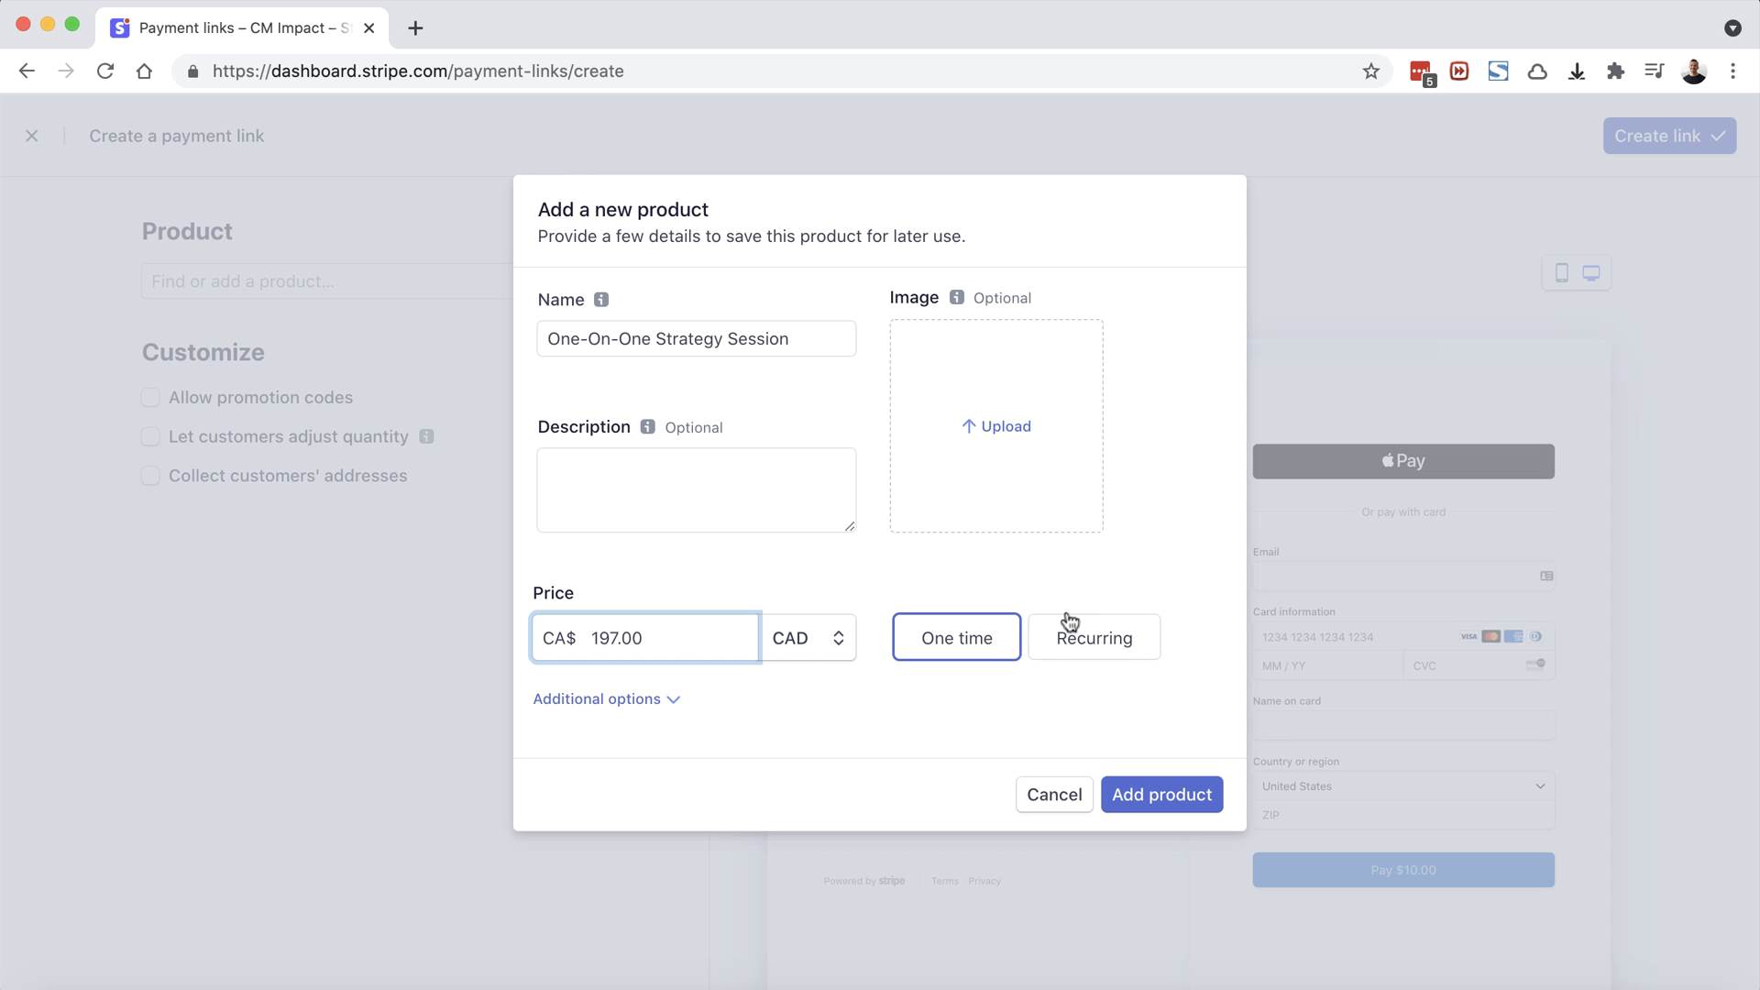
click(660, 702)
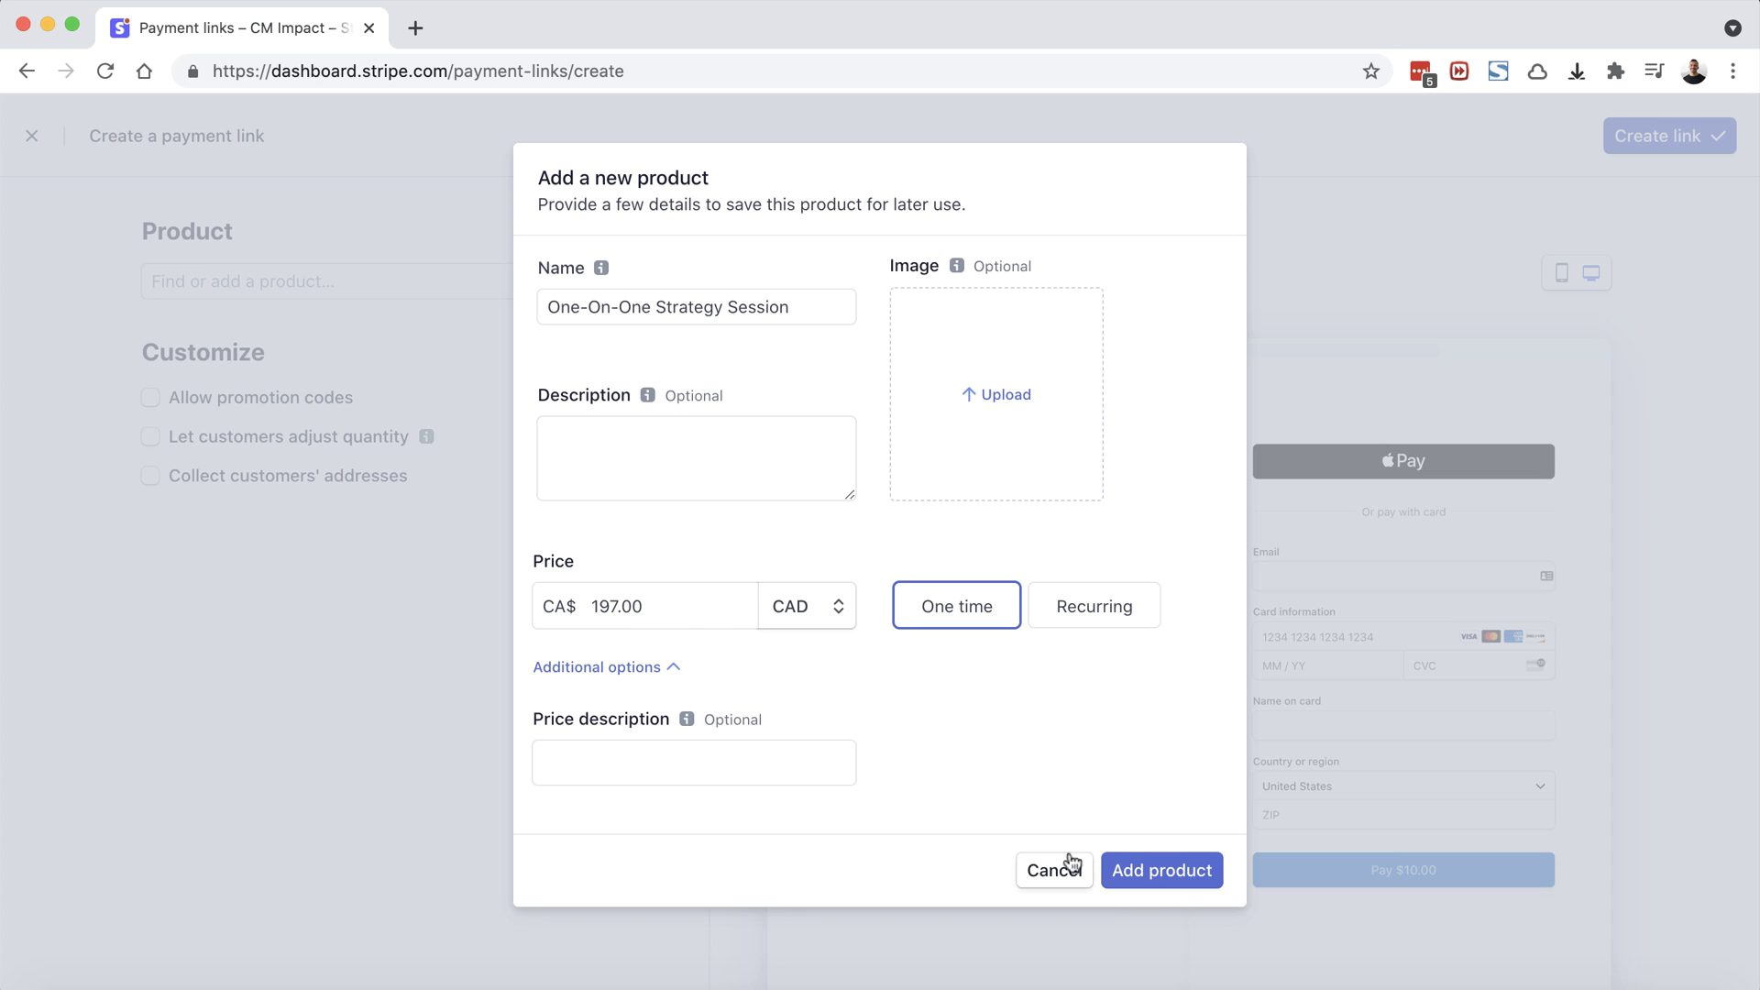
click(1135, 871)
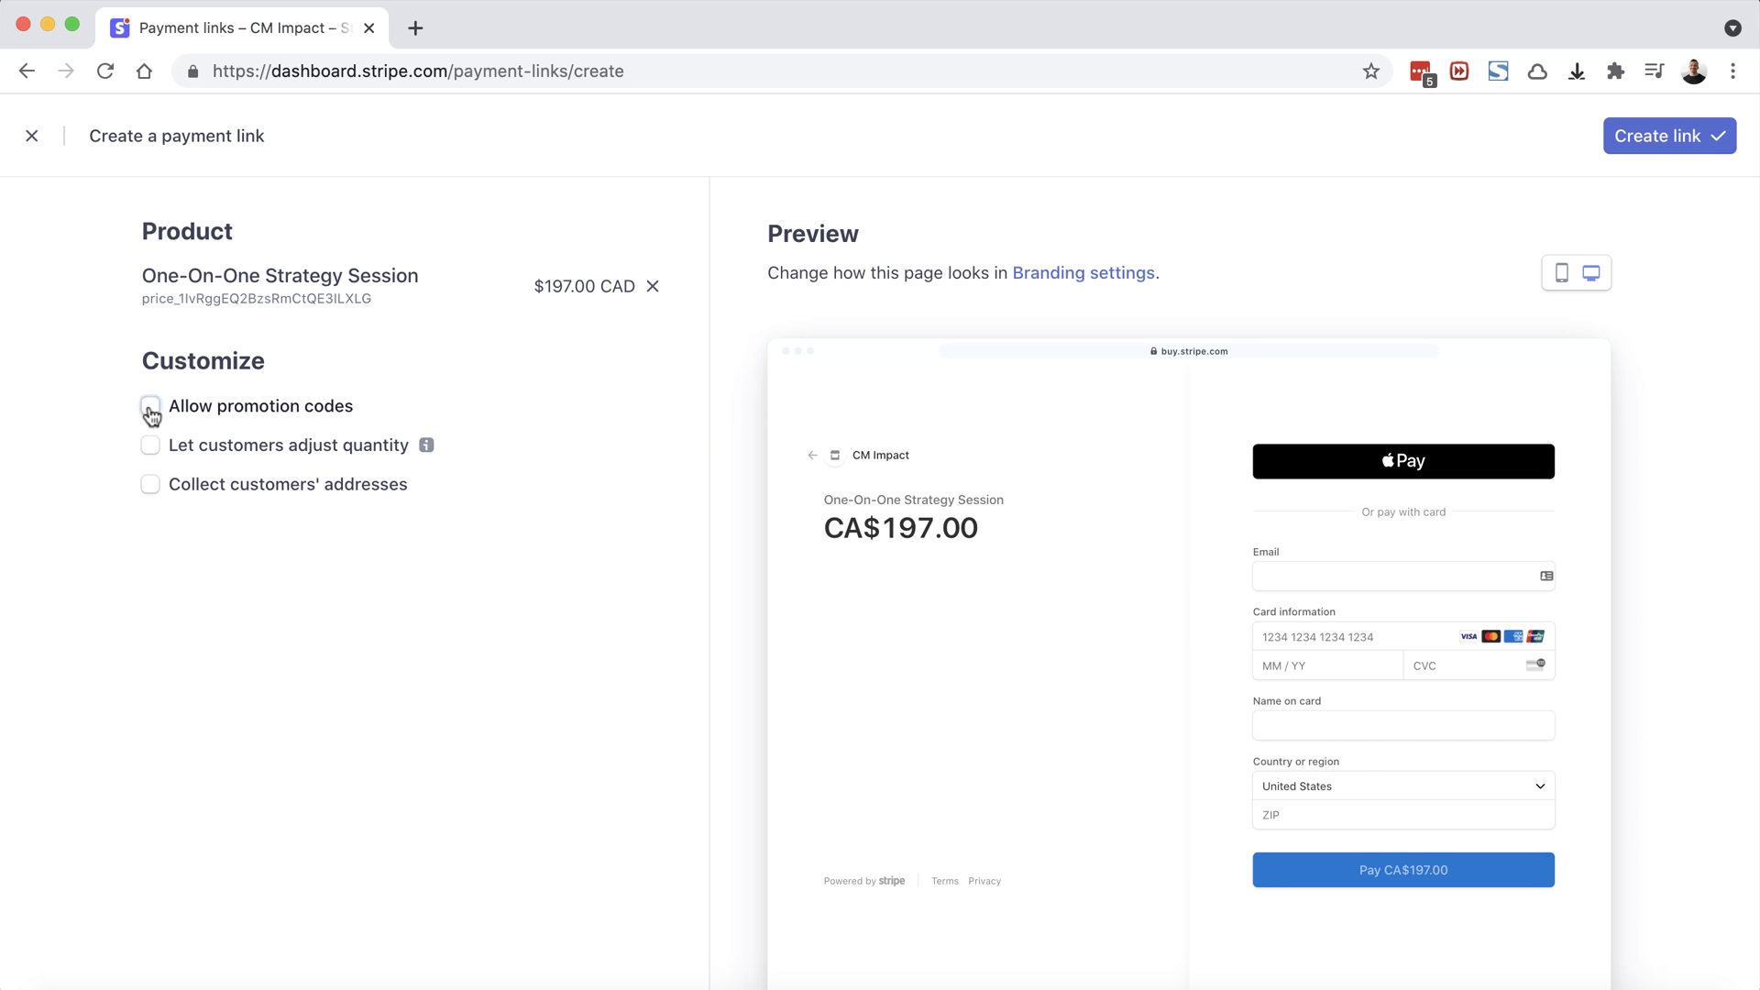
Allow promotion codes on the One-On-One Strategy Session link's checkout.
click(150, 408)
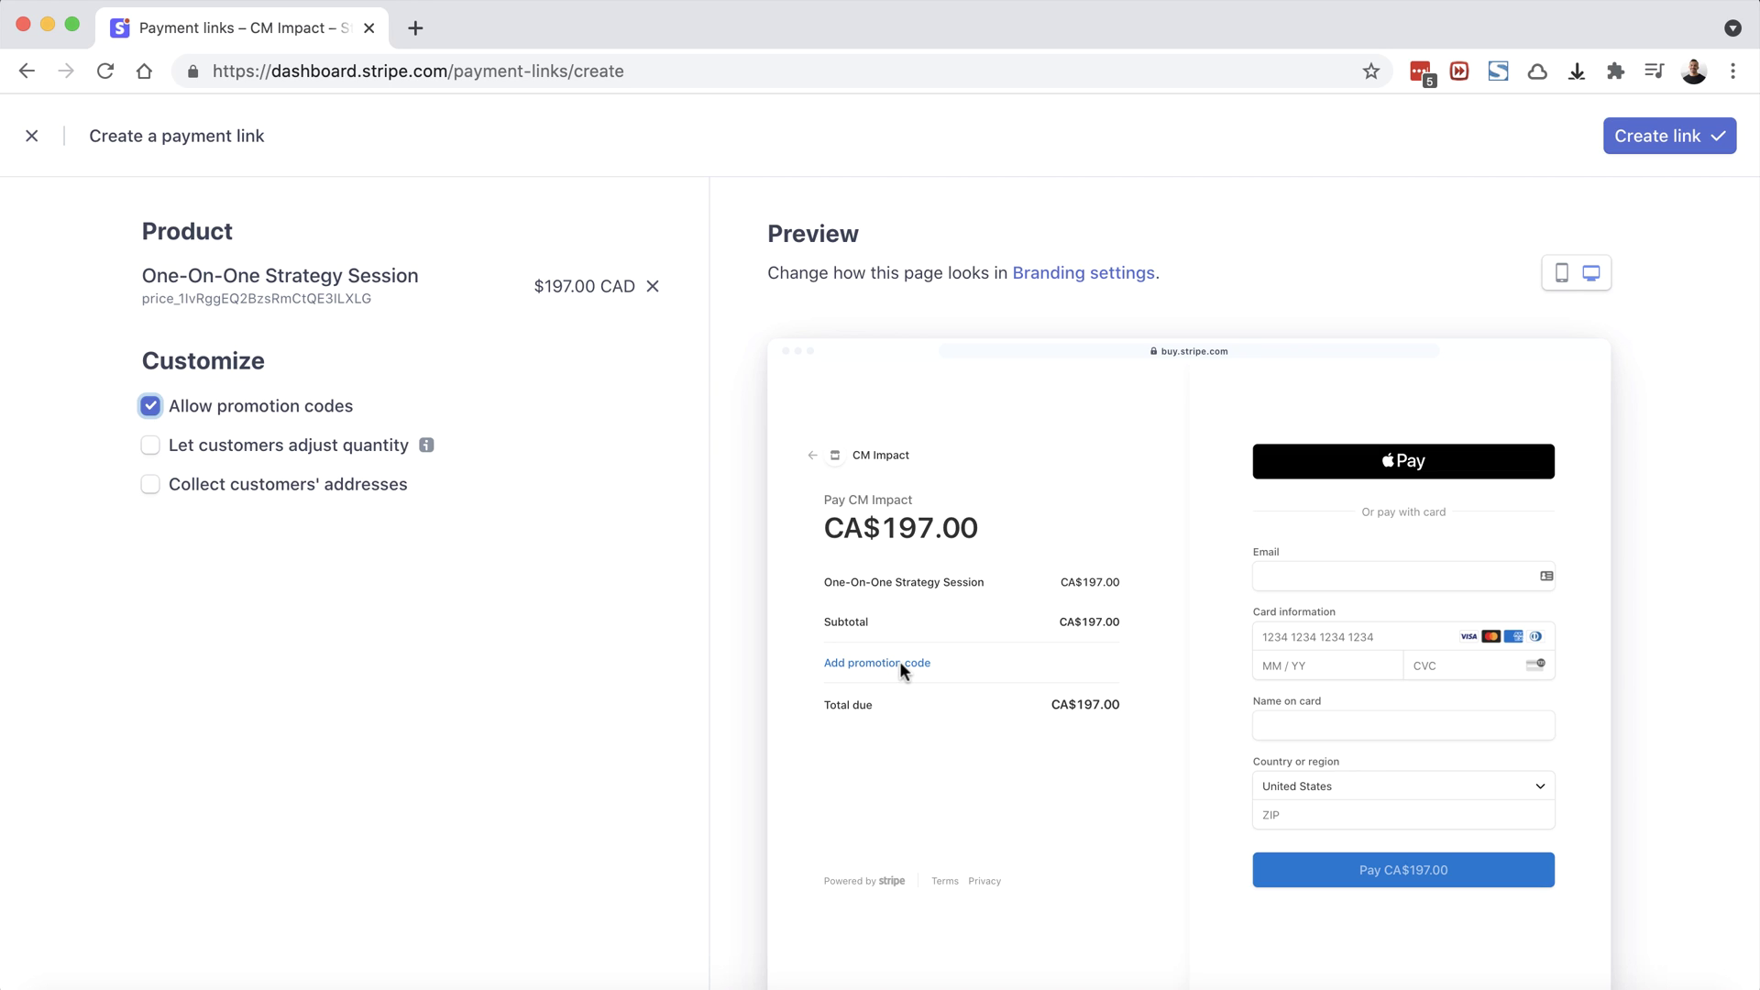
Turn off promotion codes, quantity adjustment and address collection after trying billing and shipping addresses.
click(151, 407)
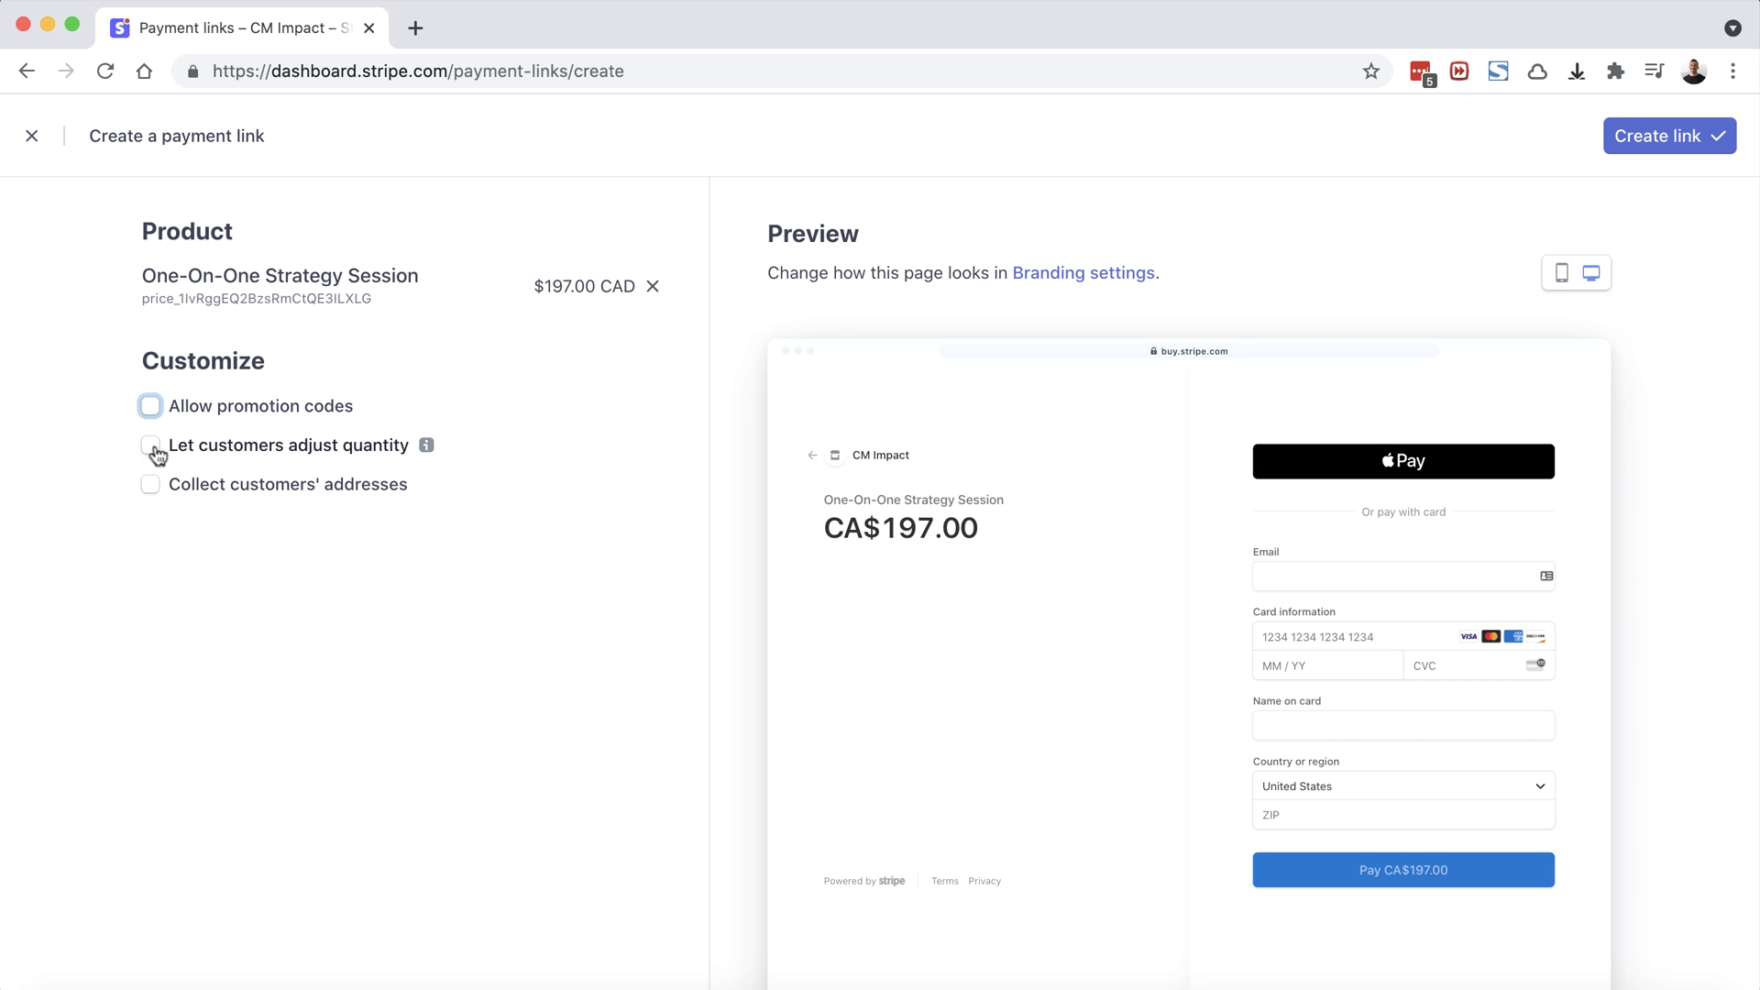
click(150, 446)
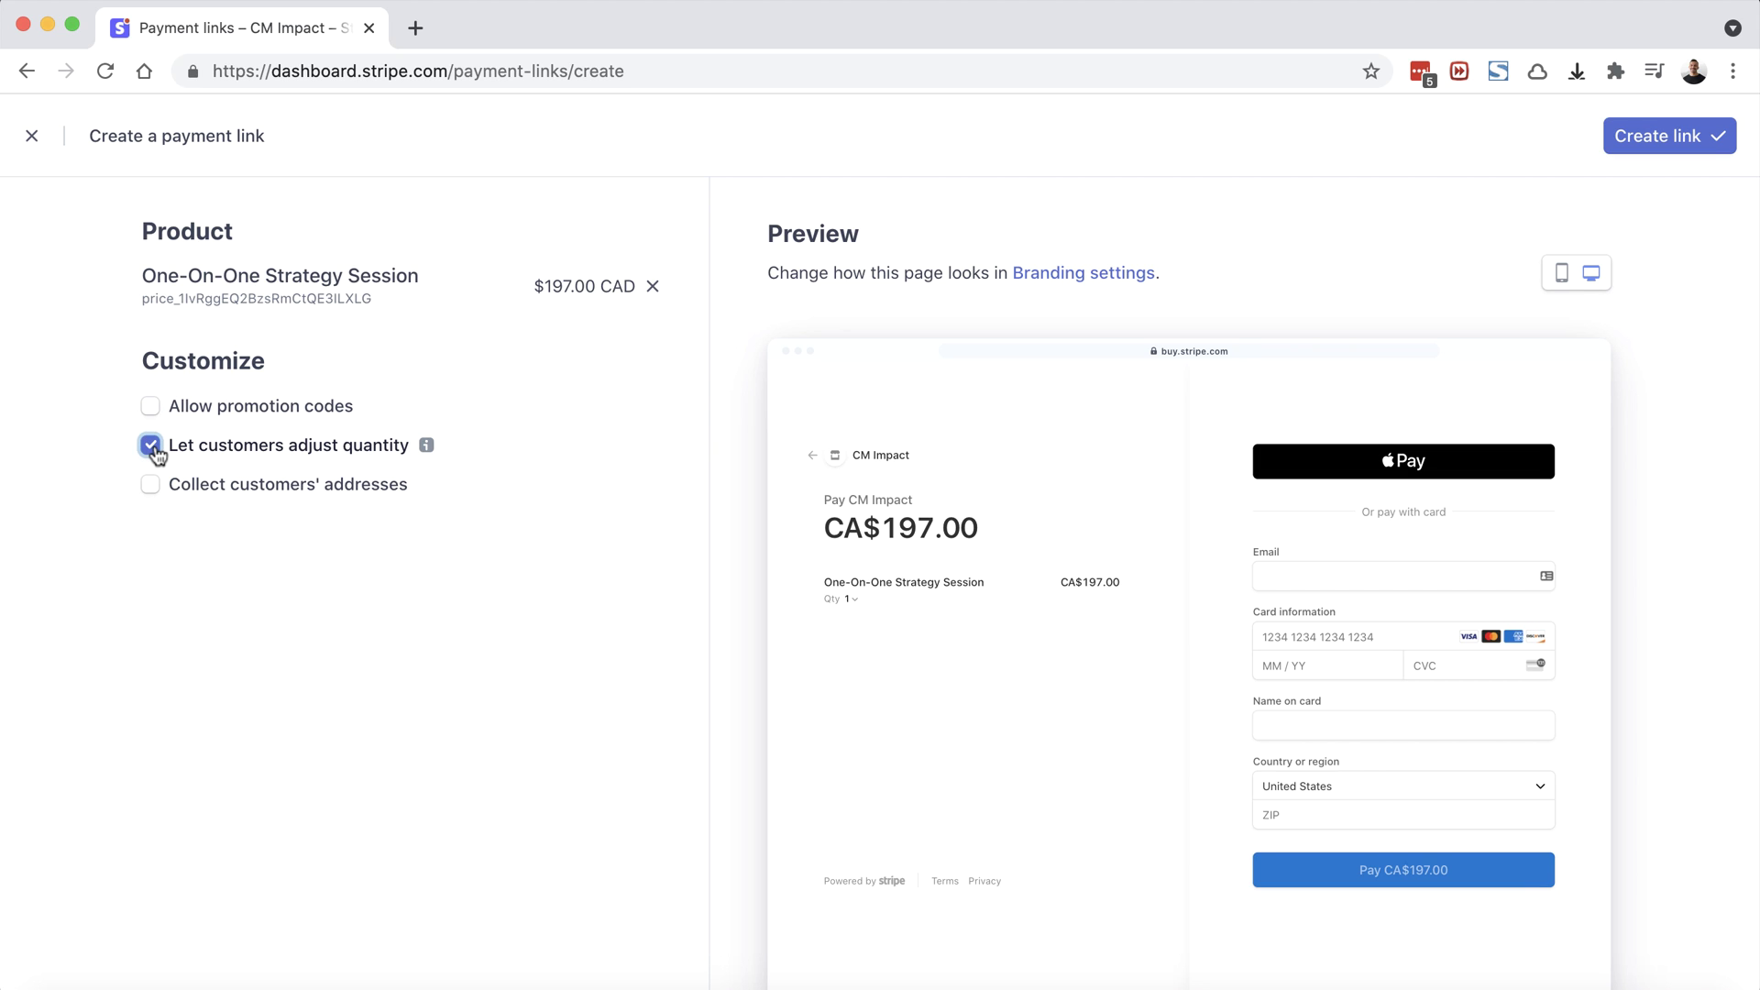
click(152, 446)
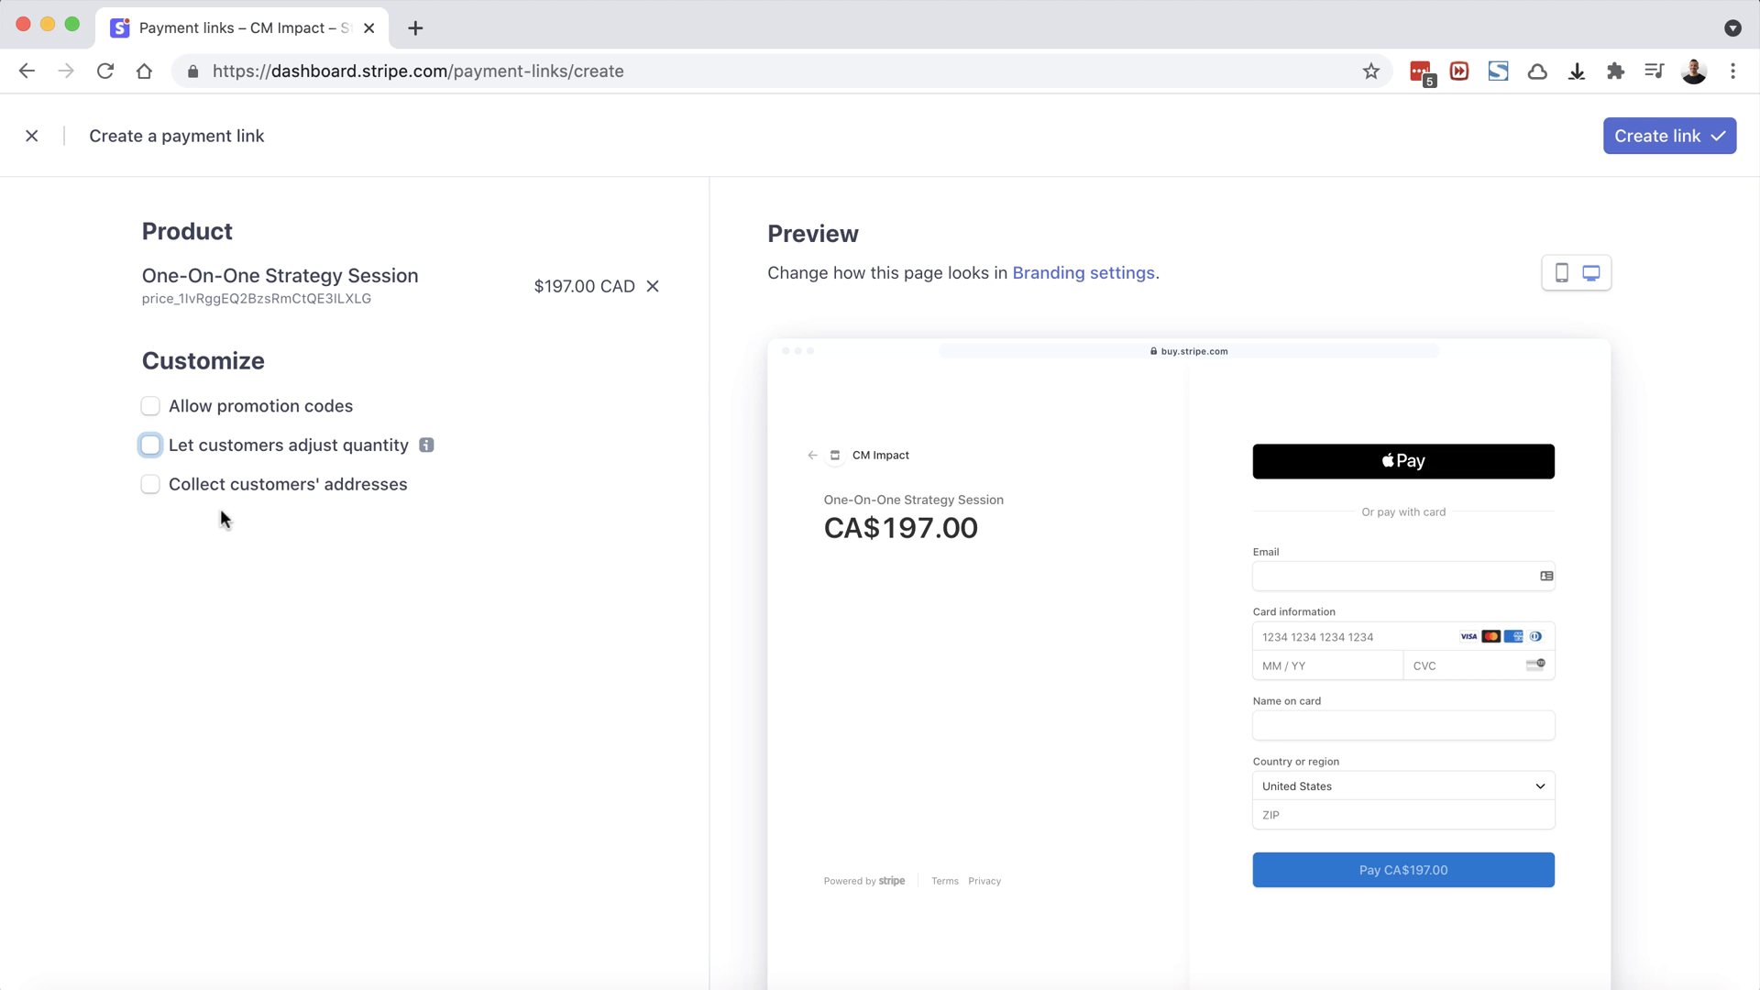
click(151, 485)
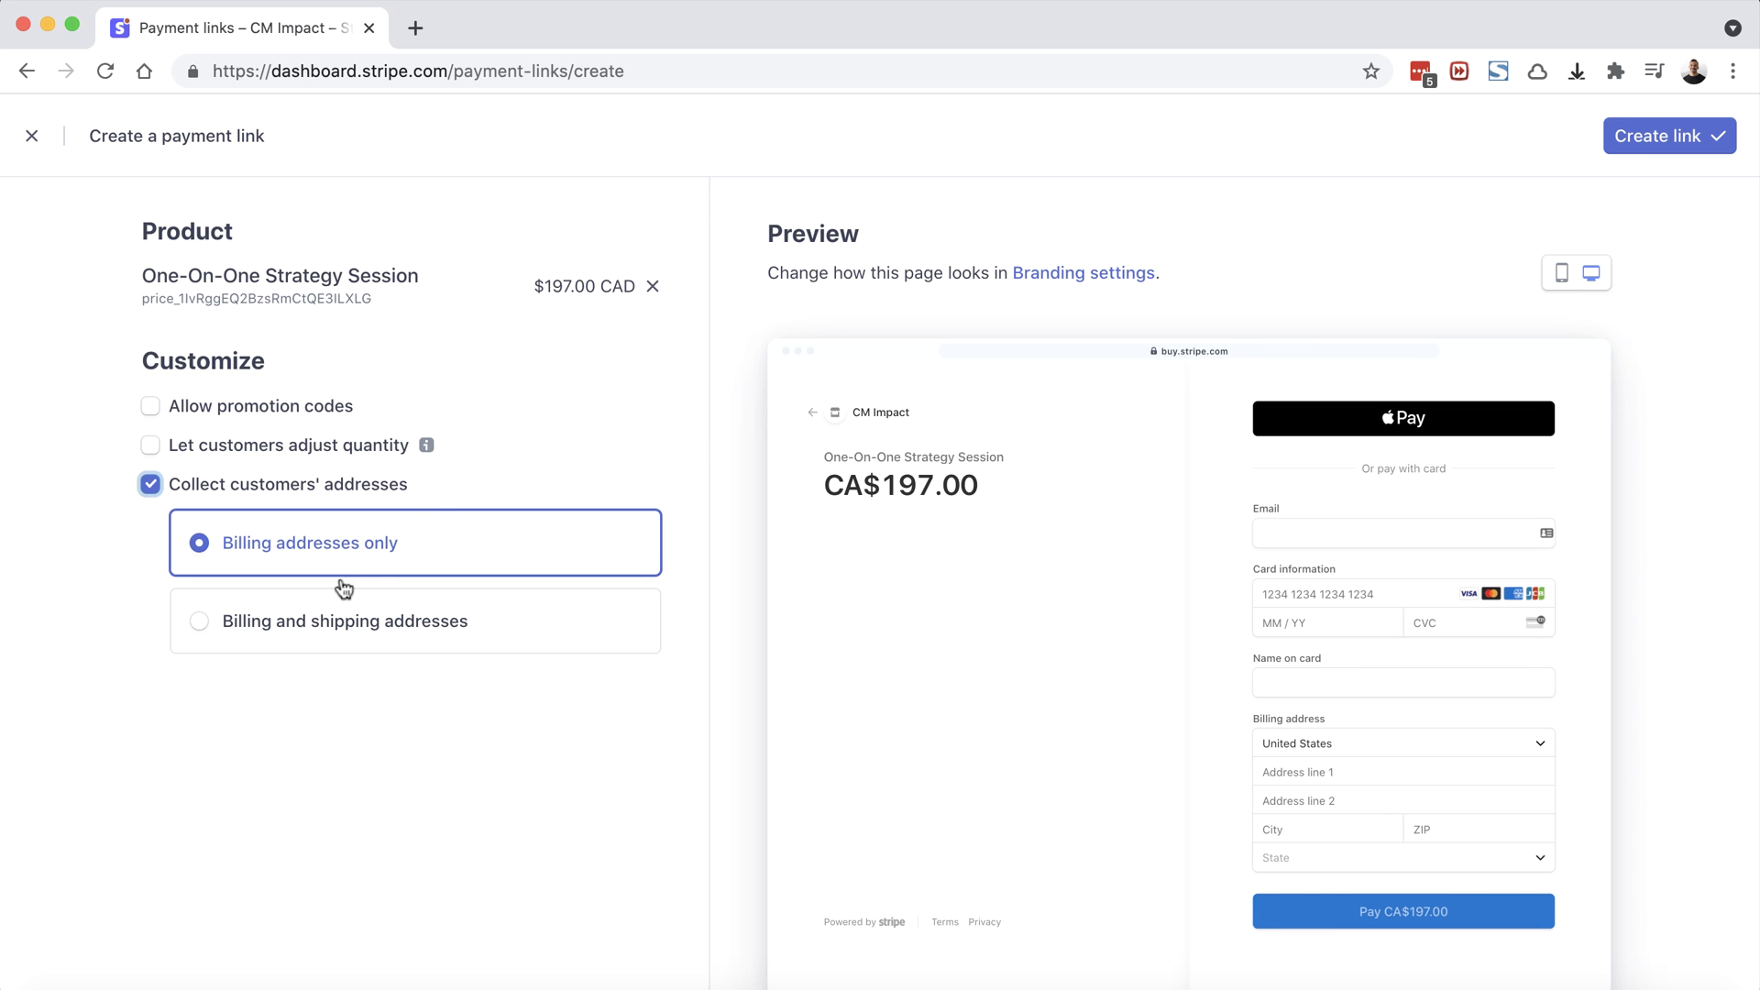
click(235, 630)
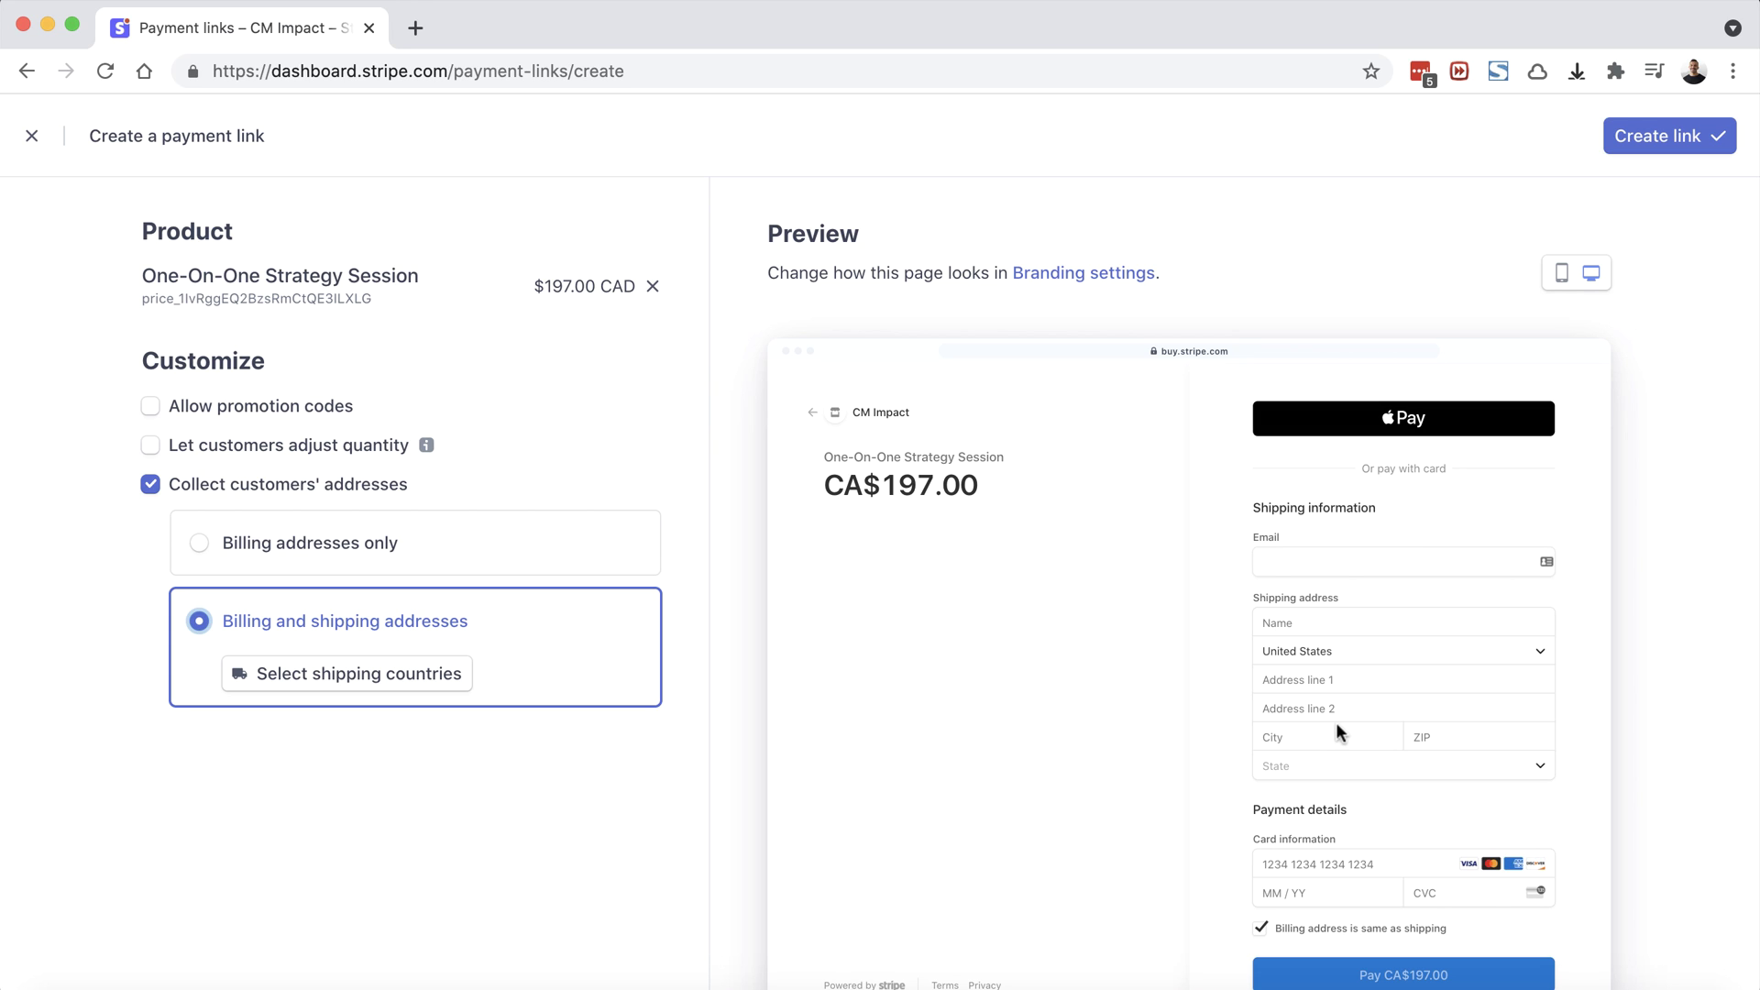
click(151, 485)
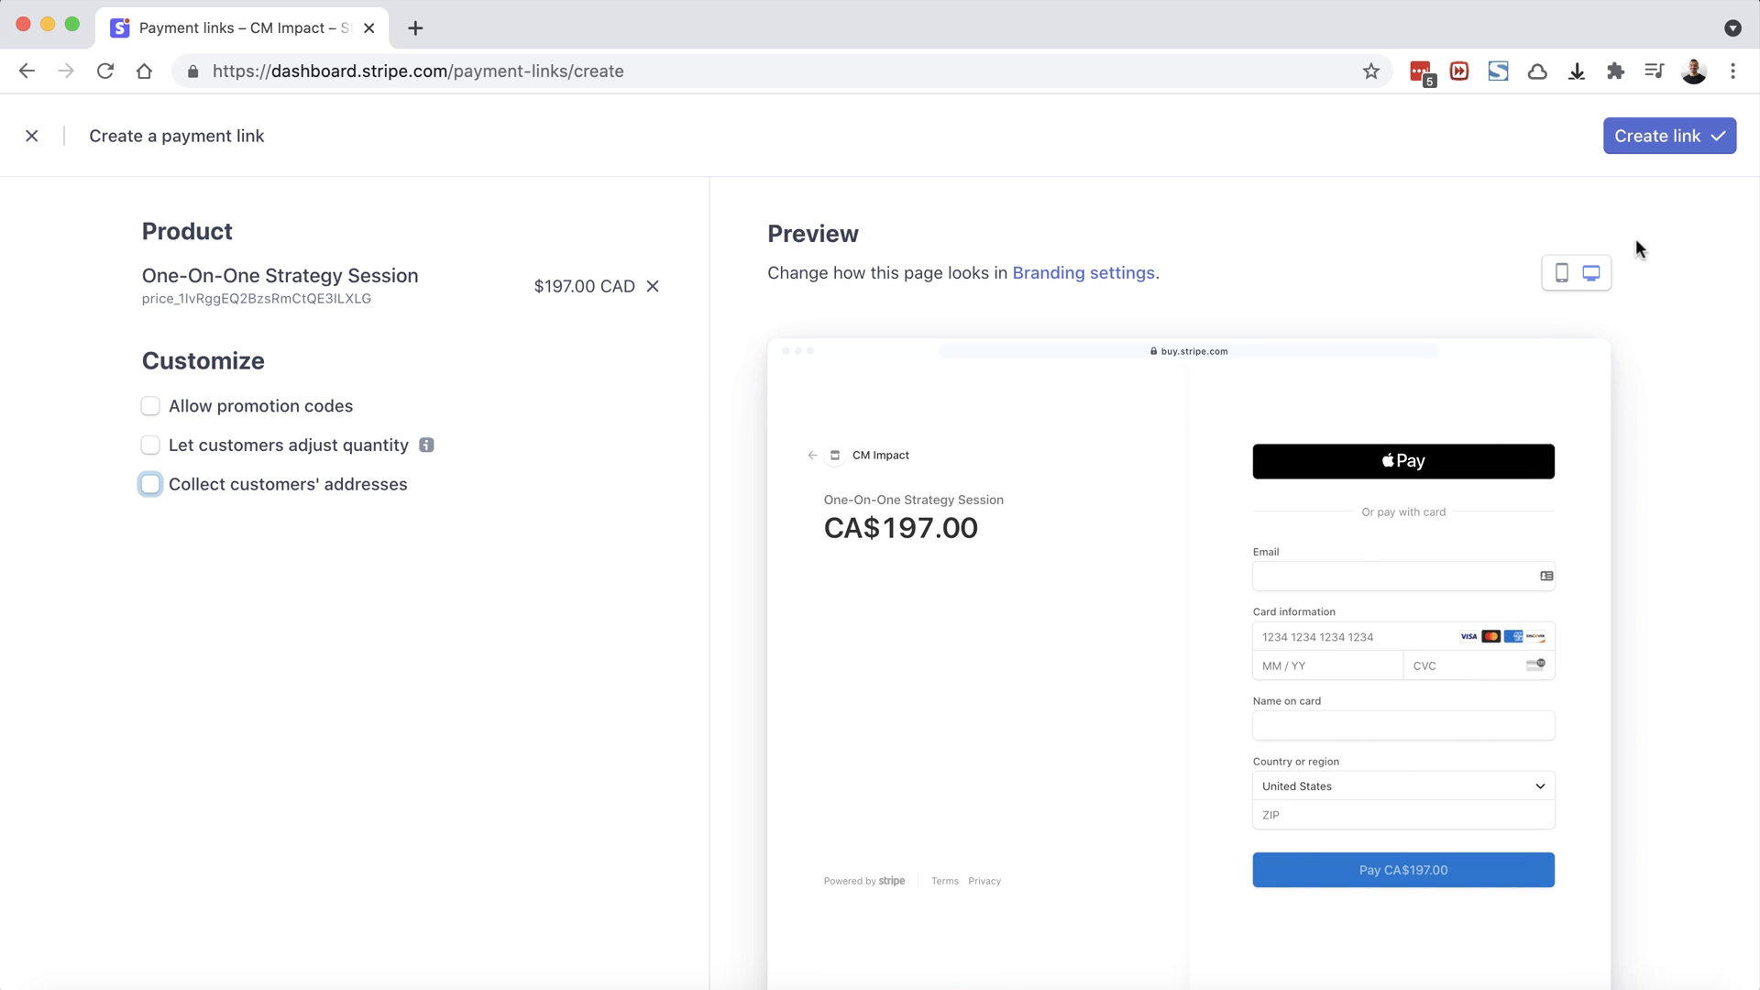
Create the One-On-One Strategy Session link, copy its URL and test the checkout in a new tab.
click(1668, 135)
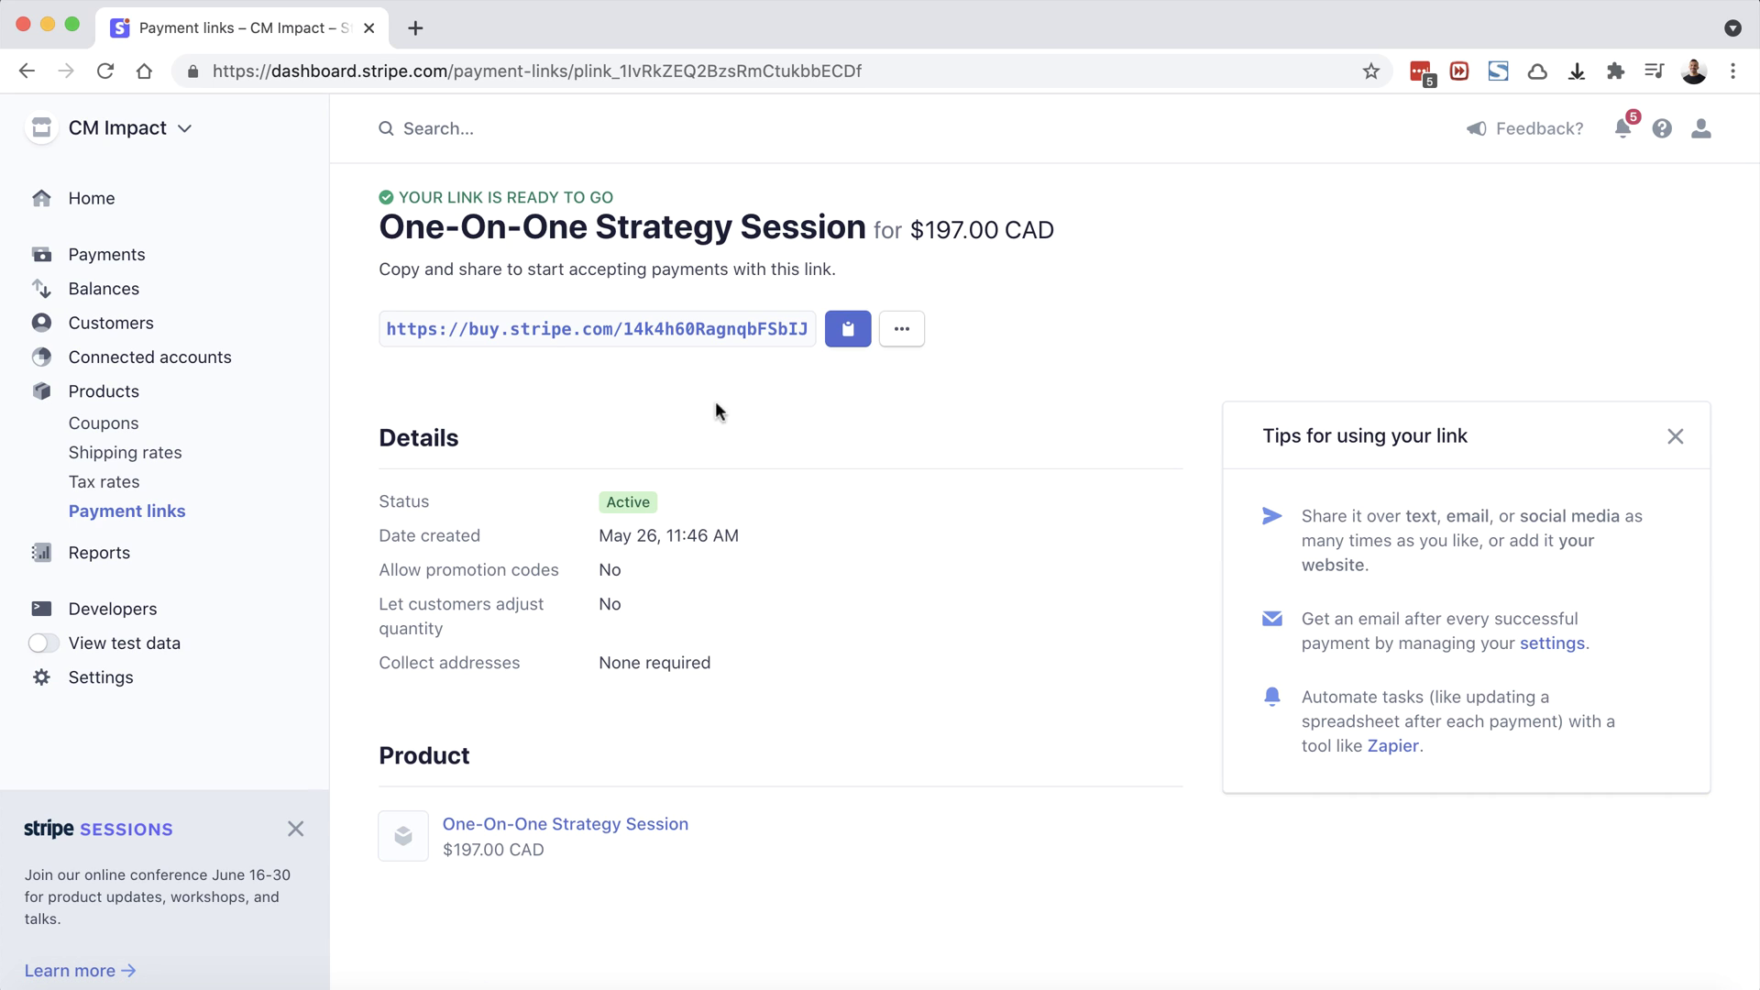
click(673, 332)
right_click(367, 986)
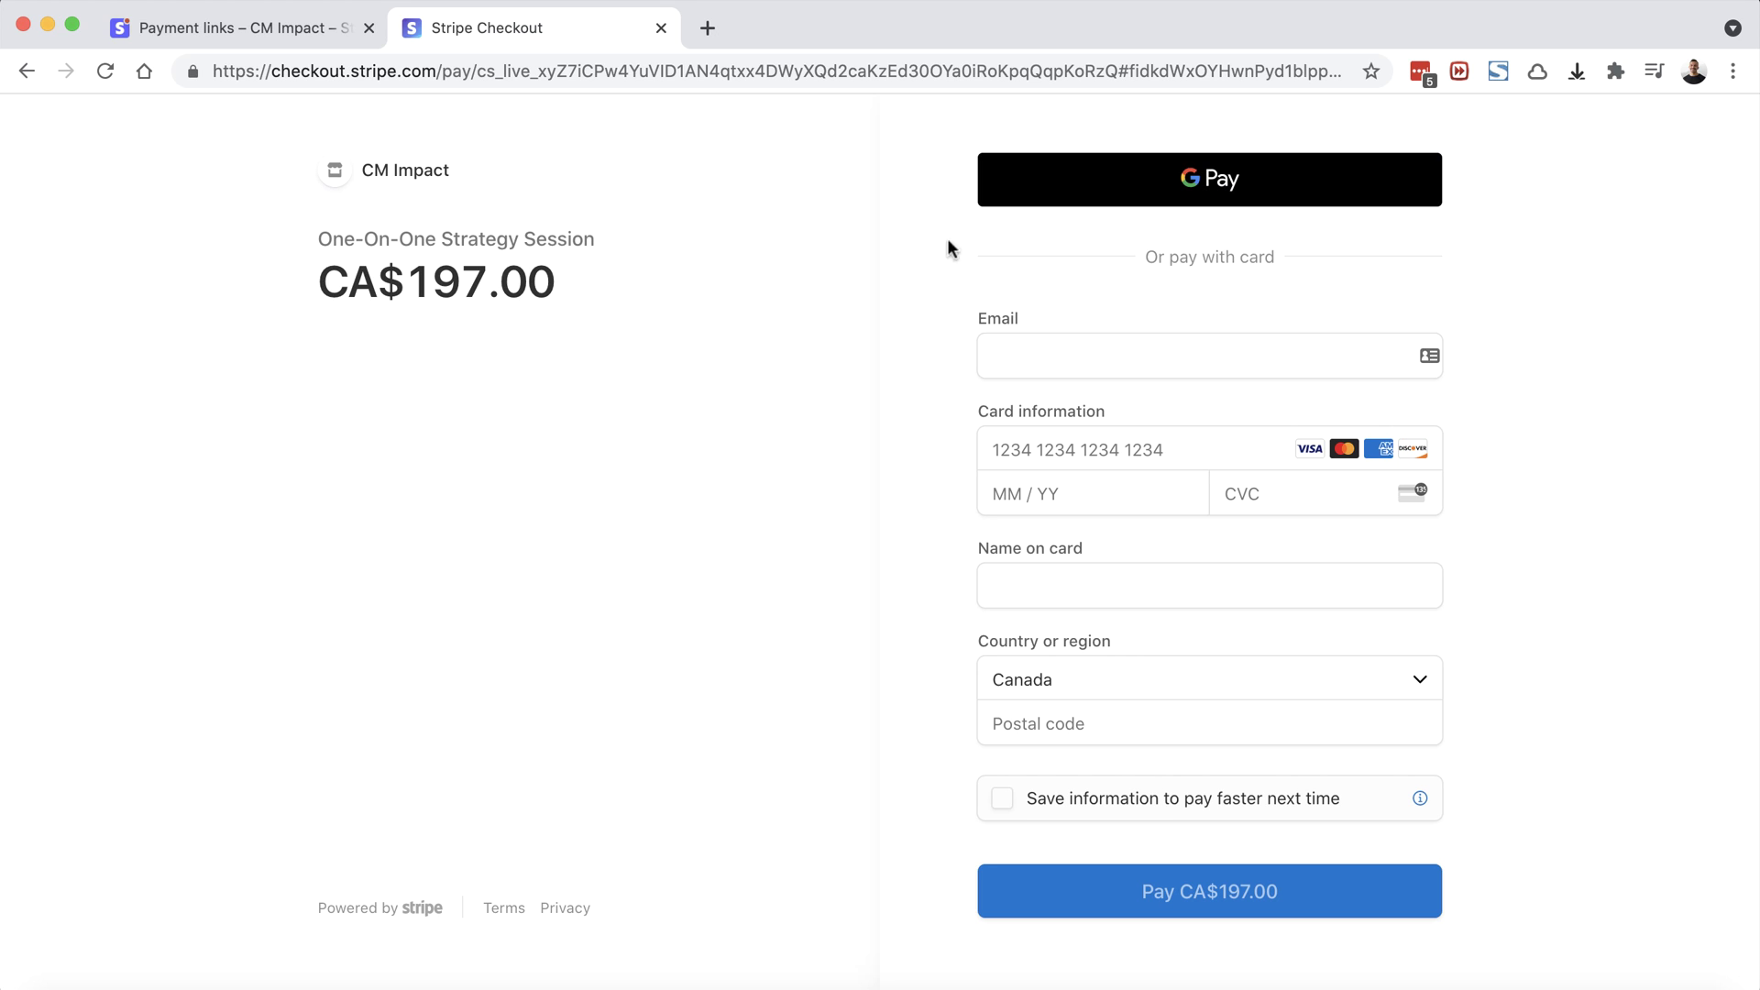
click(660, 29)
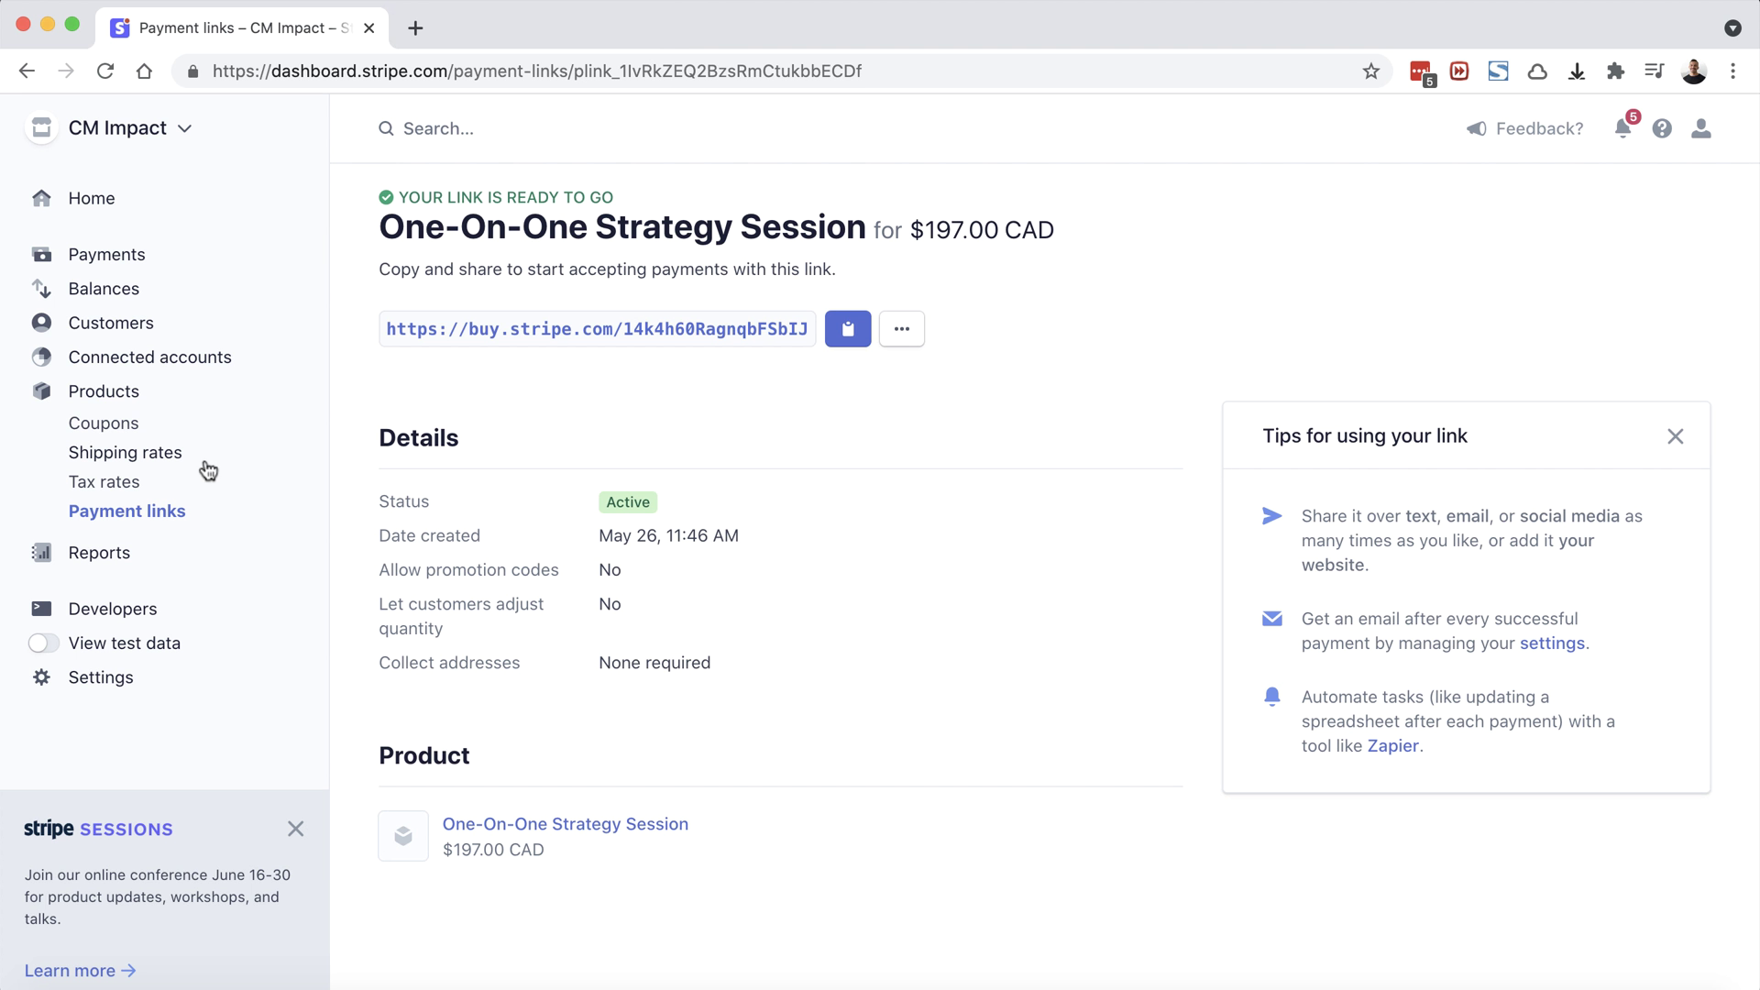
Start another payment link with new product 'VIP Membership' at CA$67.00, recurring monthly.
click(156, 519)
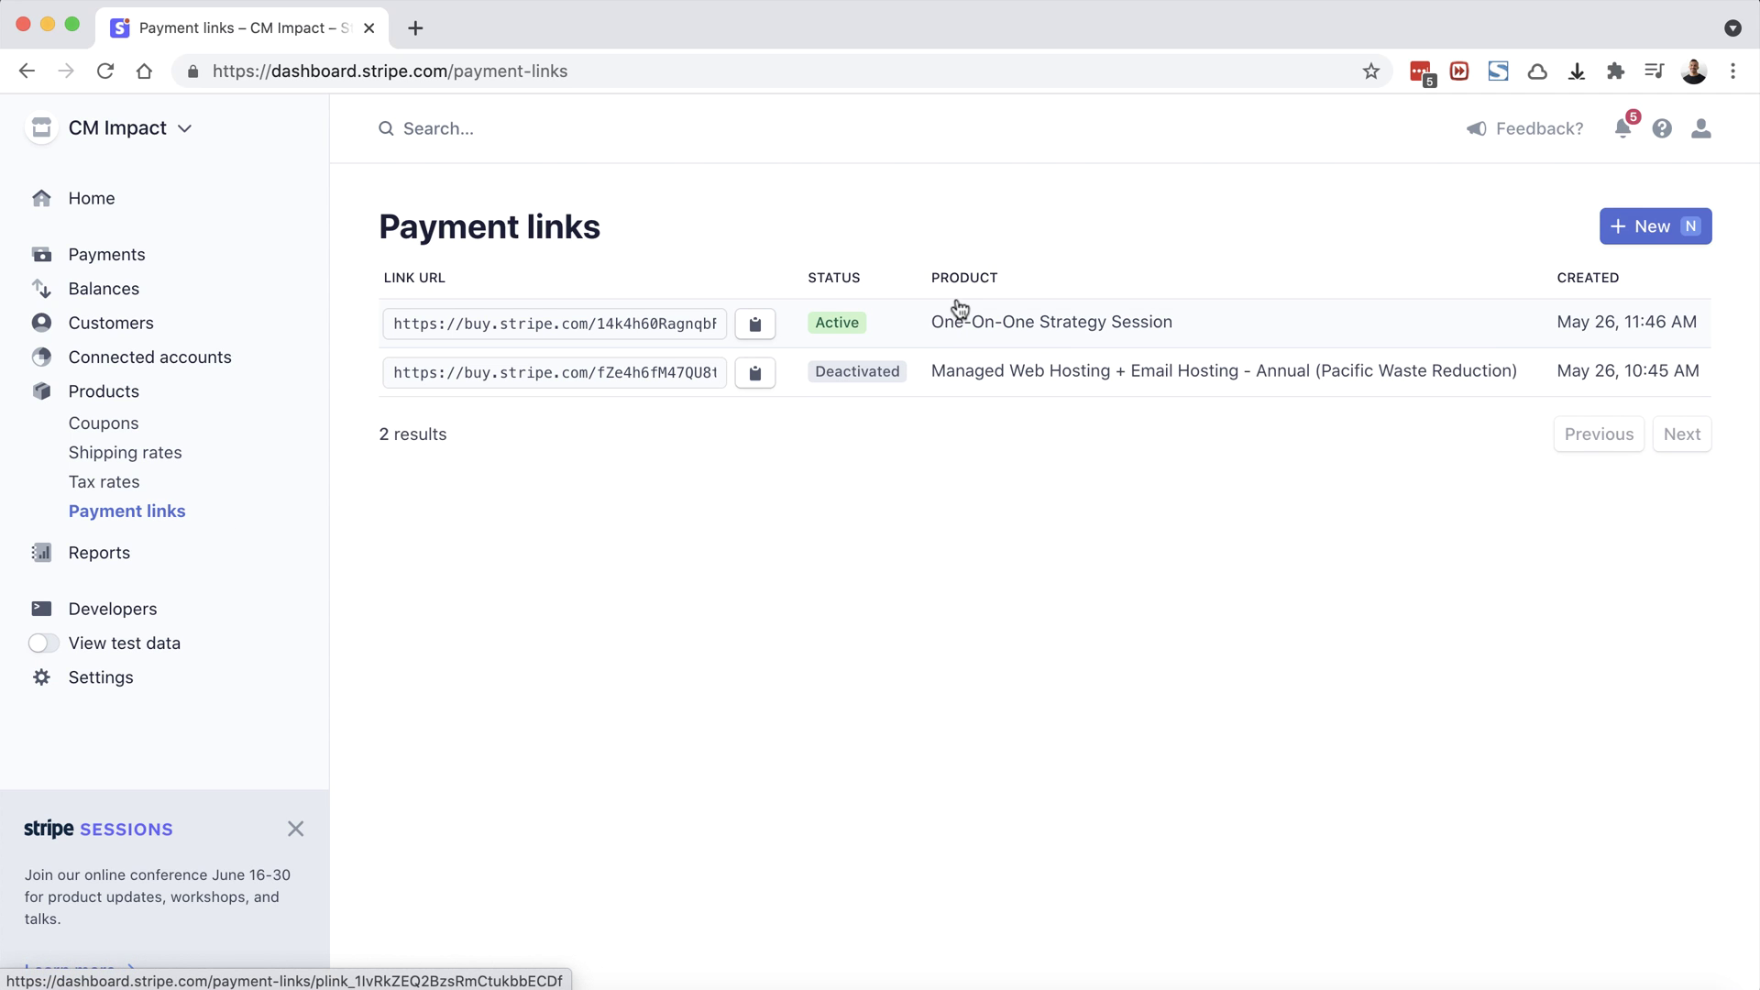
click(1630, 230)
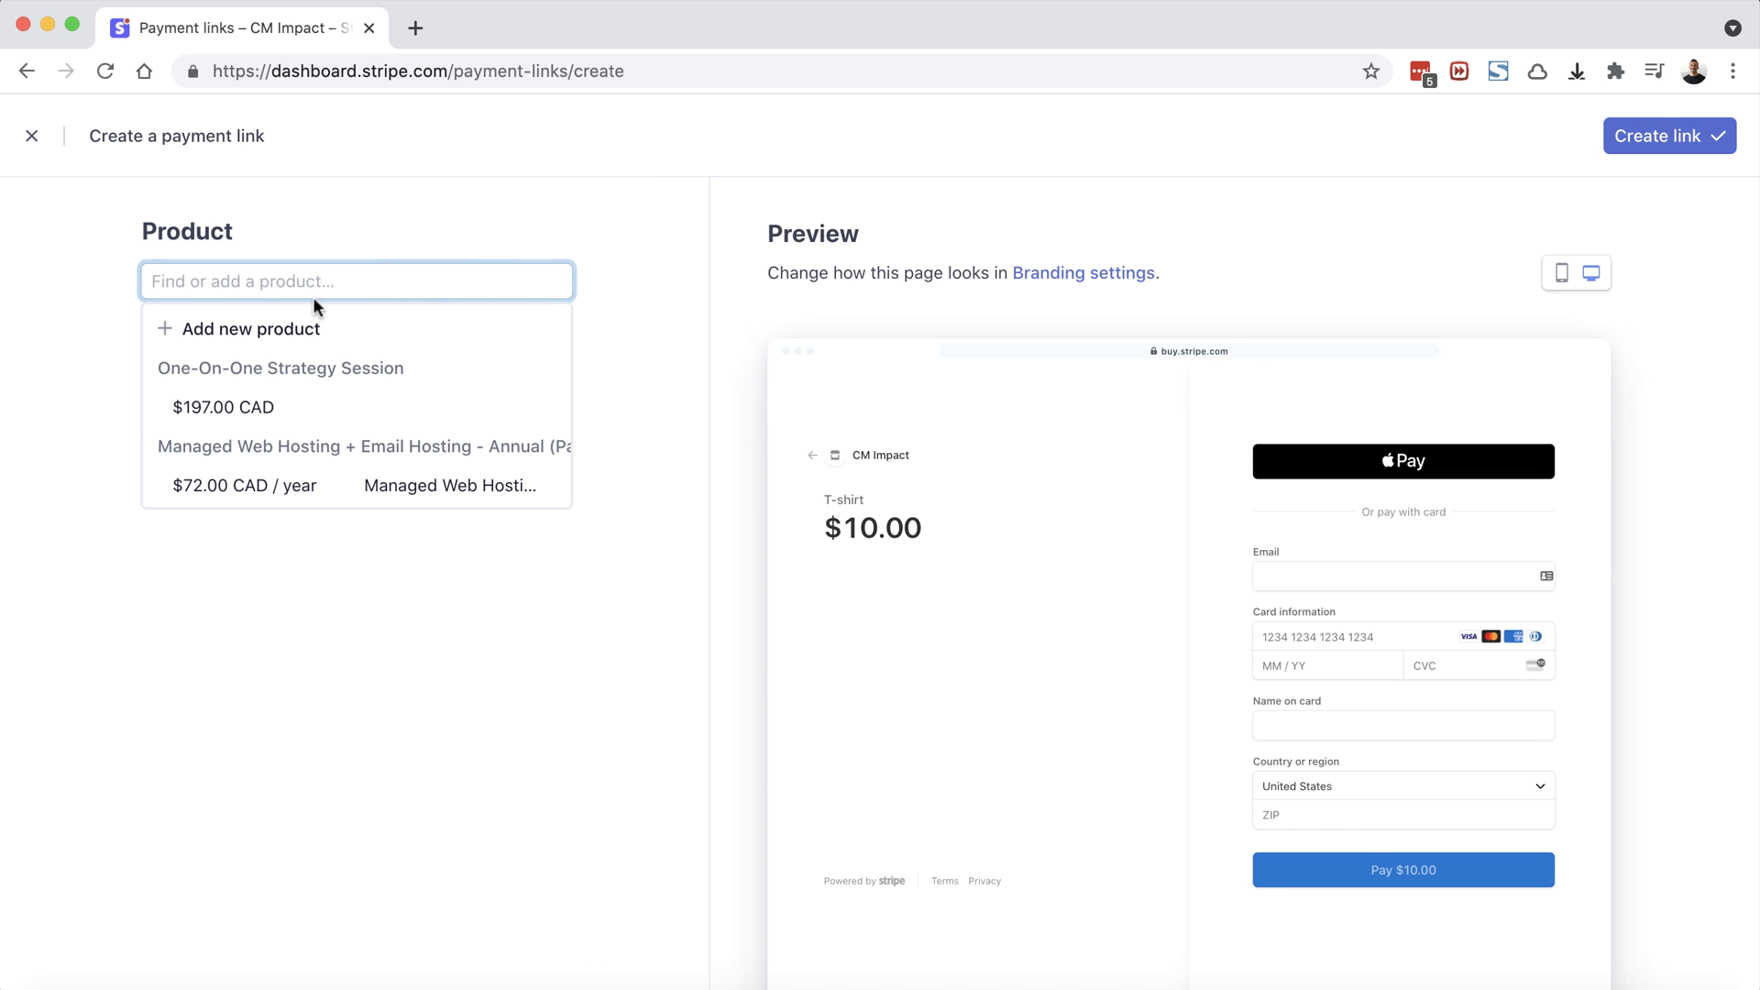
click(281, 331)
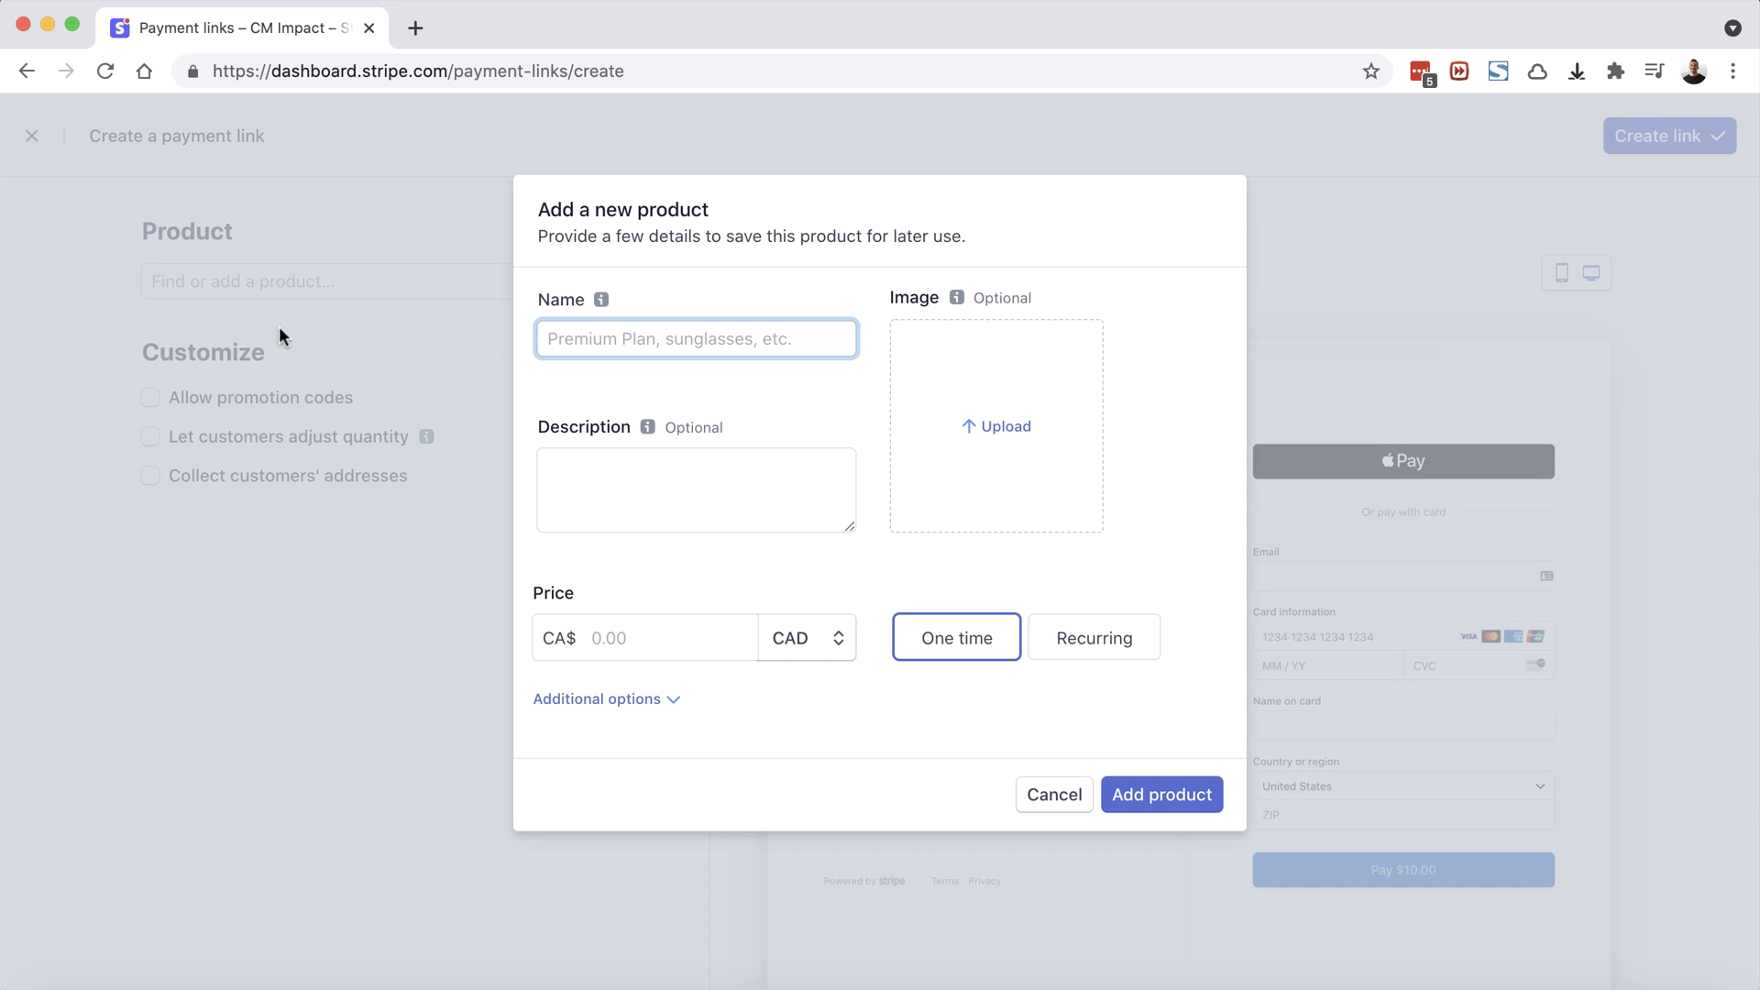
text(VIP M)
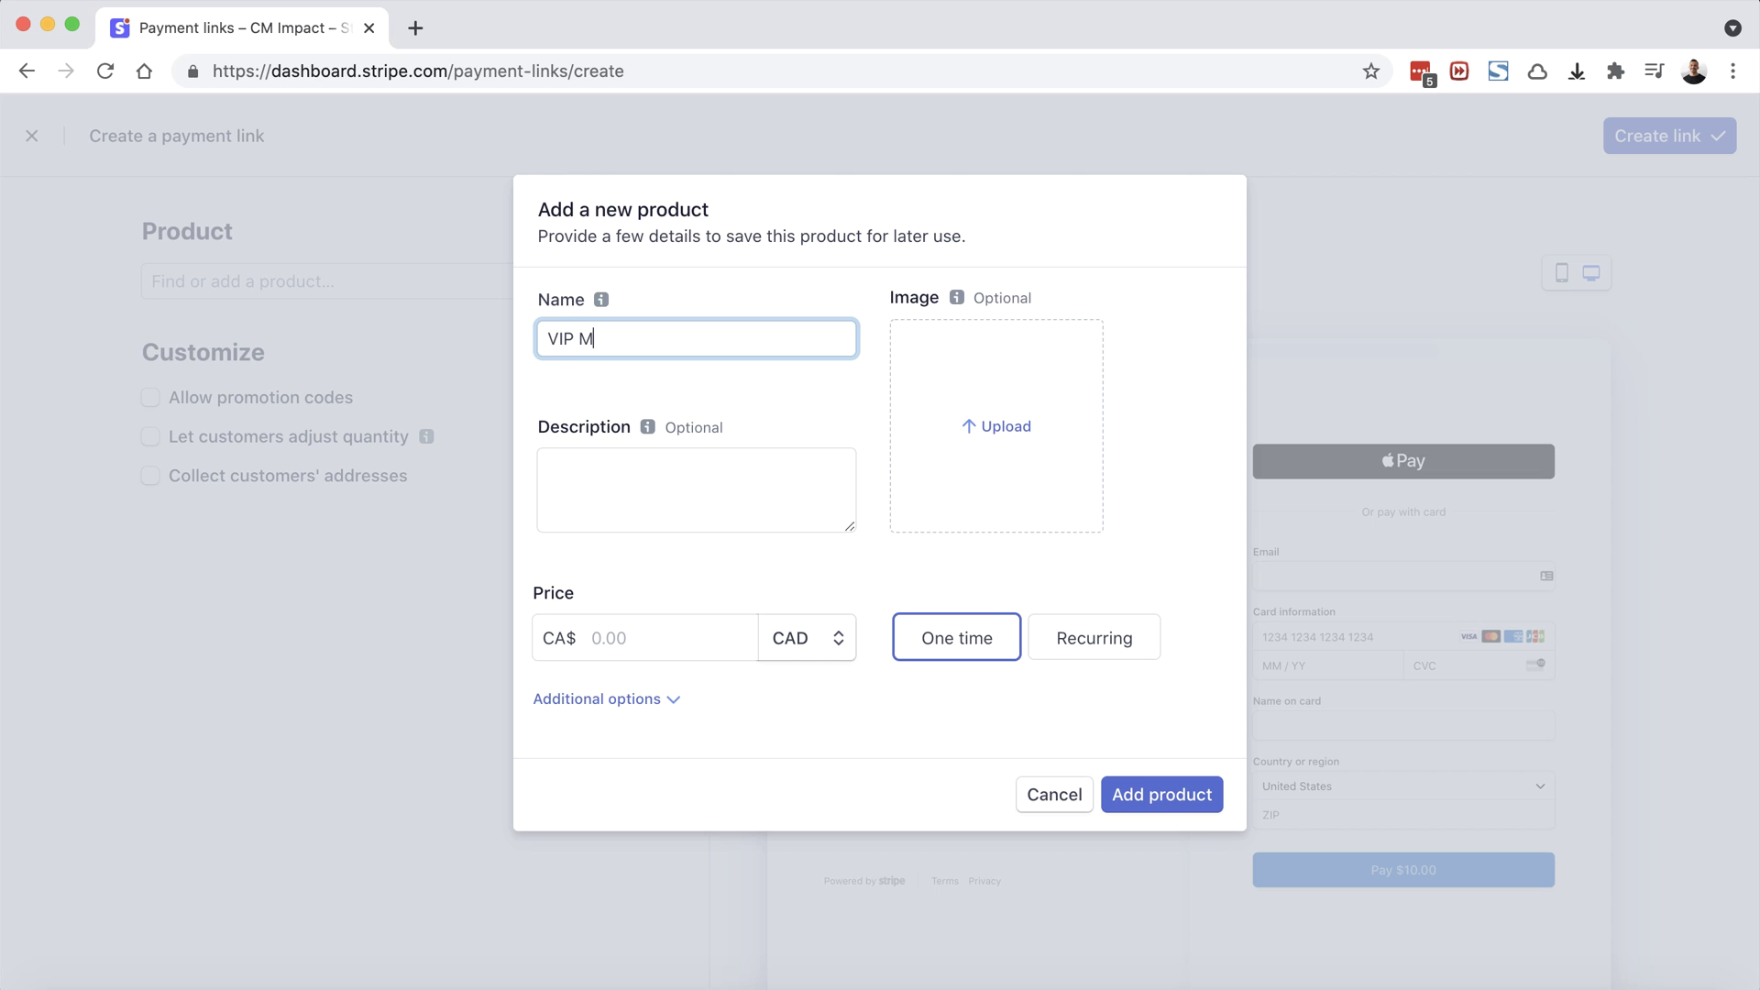
text(embership)
click(698, 646)
text(67)
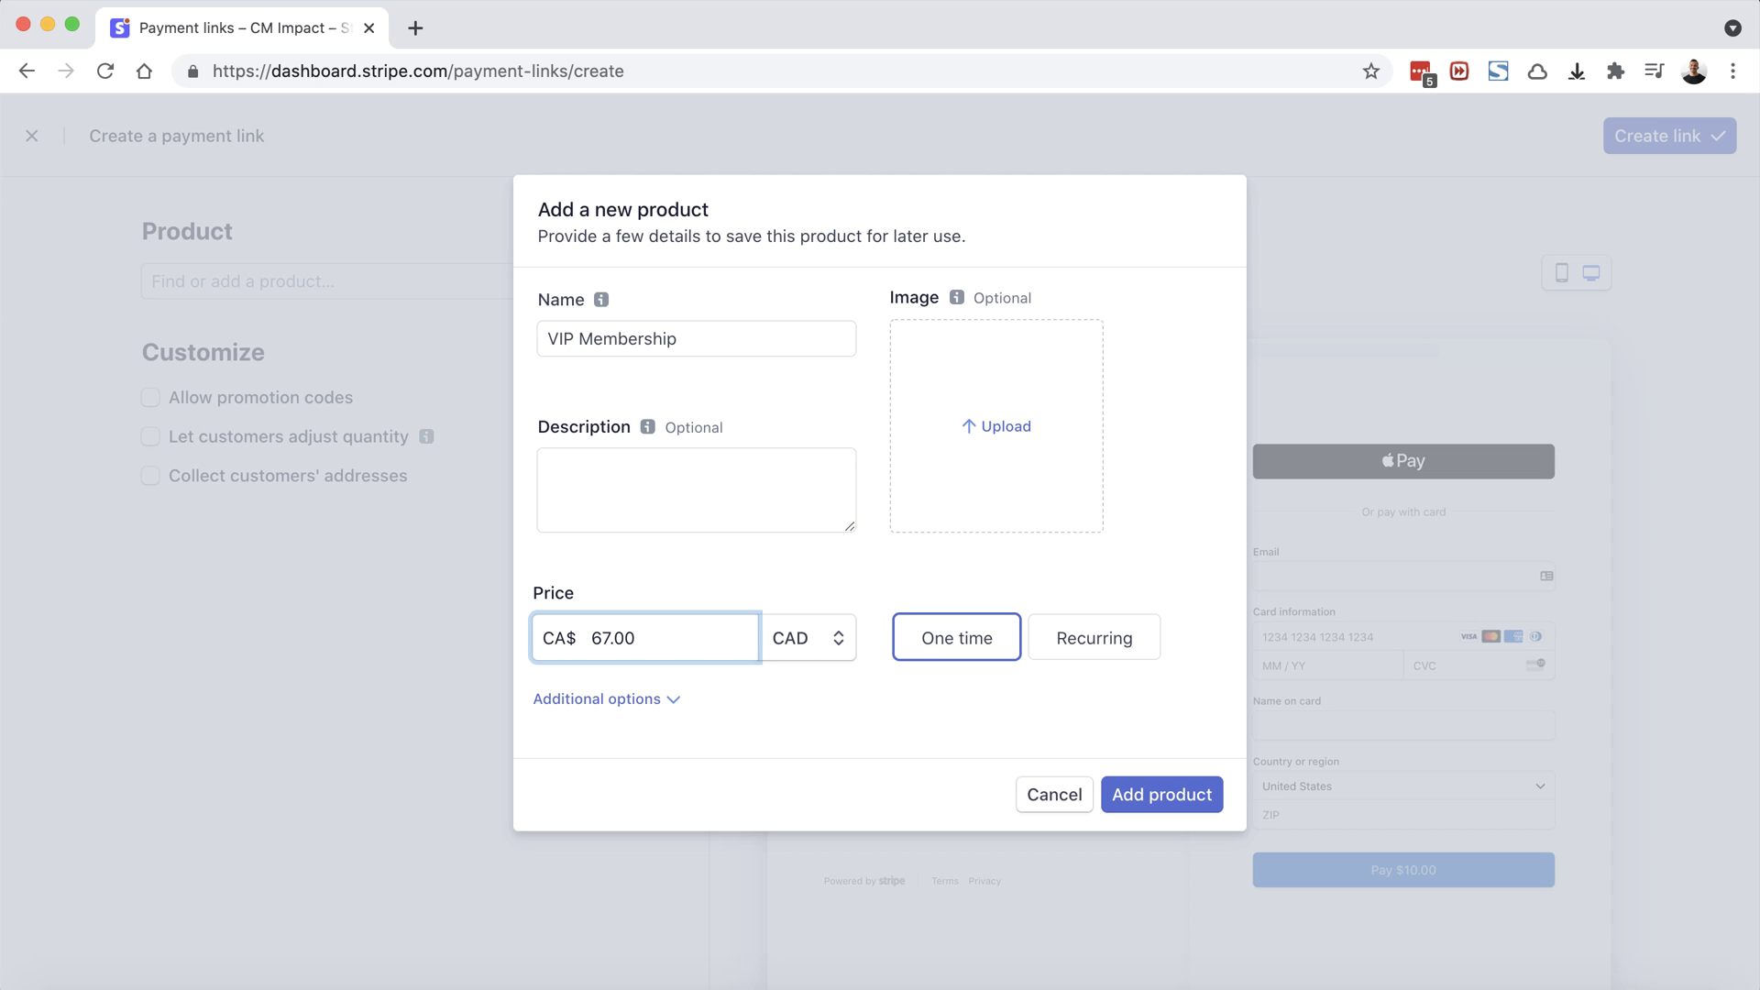
click(1108, 649)
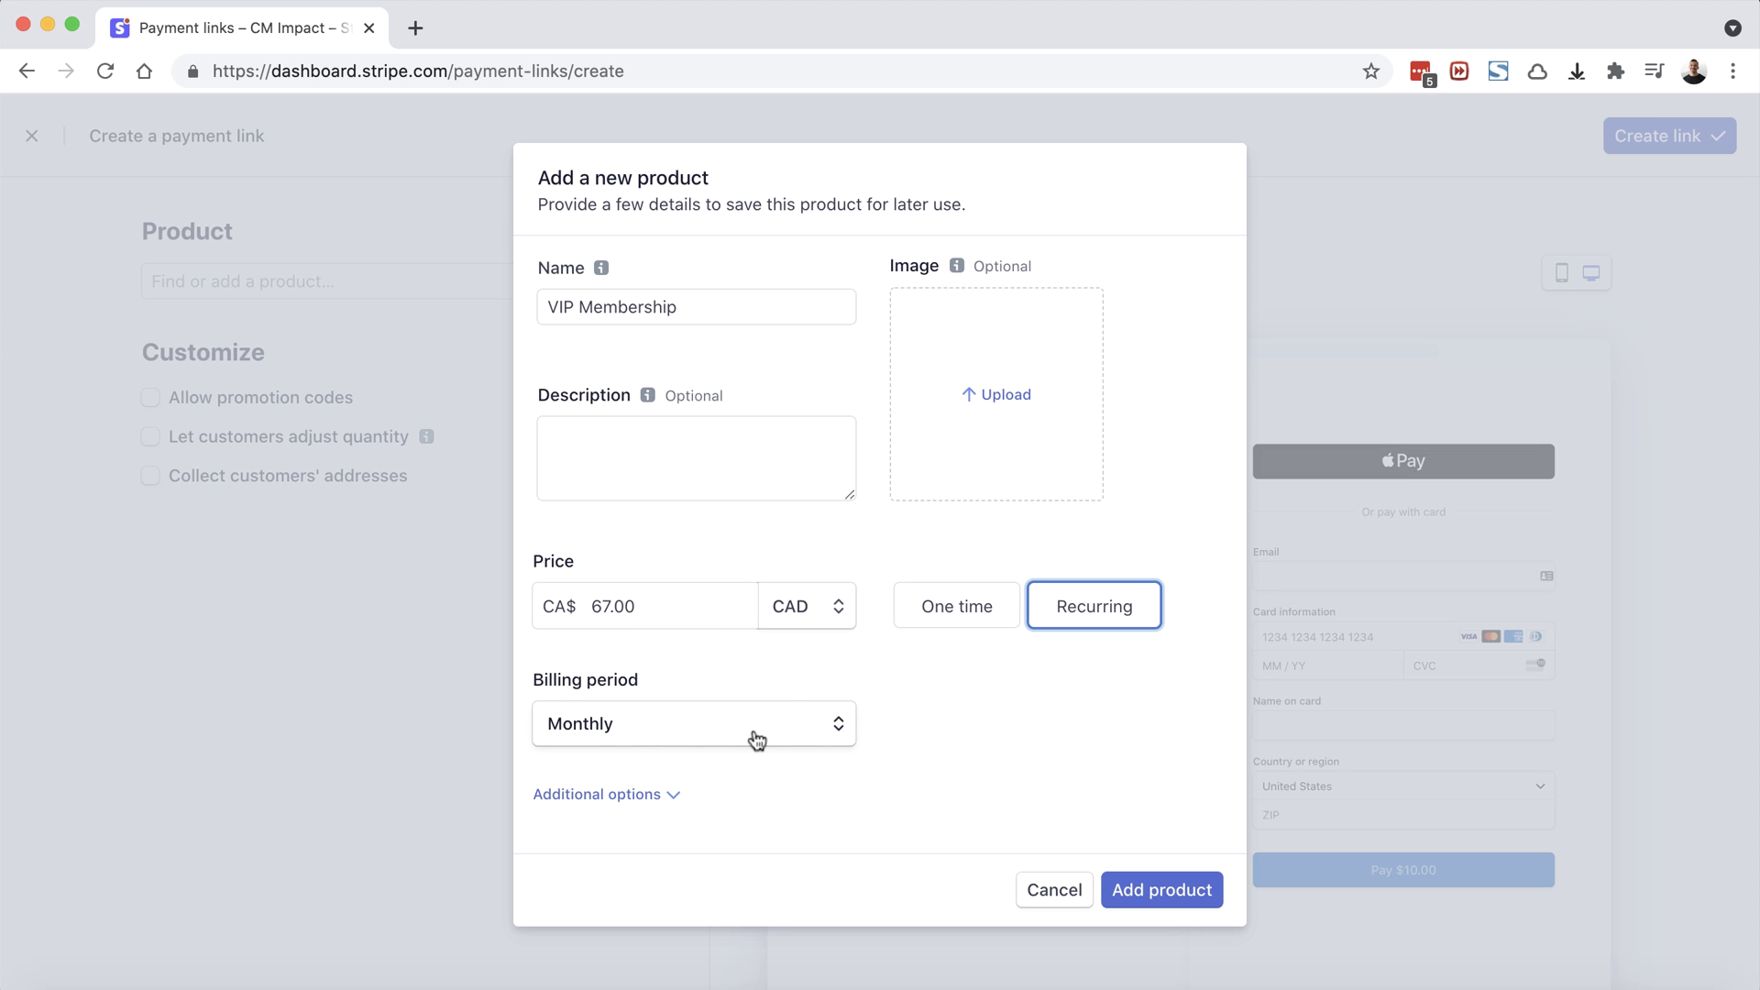
Add VIP Membership, allow promotion codes, include a 30-day free trial, and create the link.
click(1178, 893)
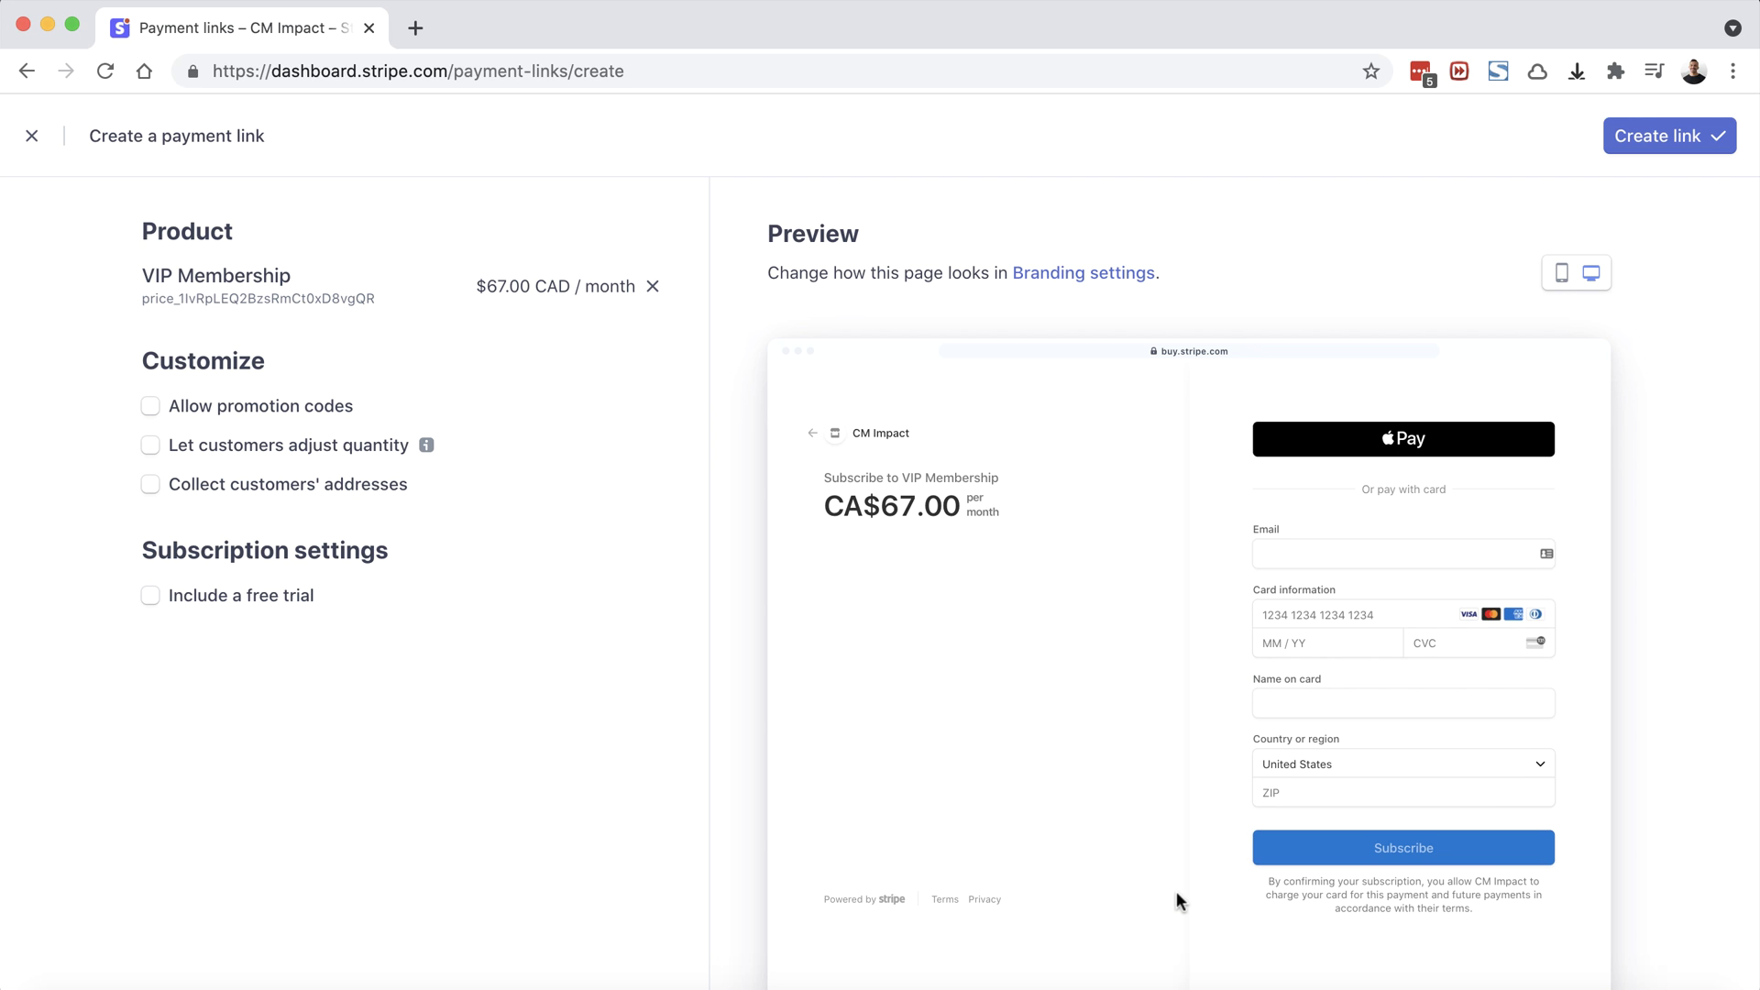
click(271, 416)
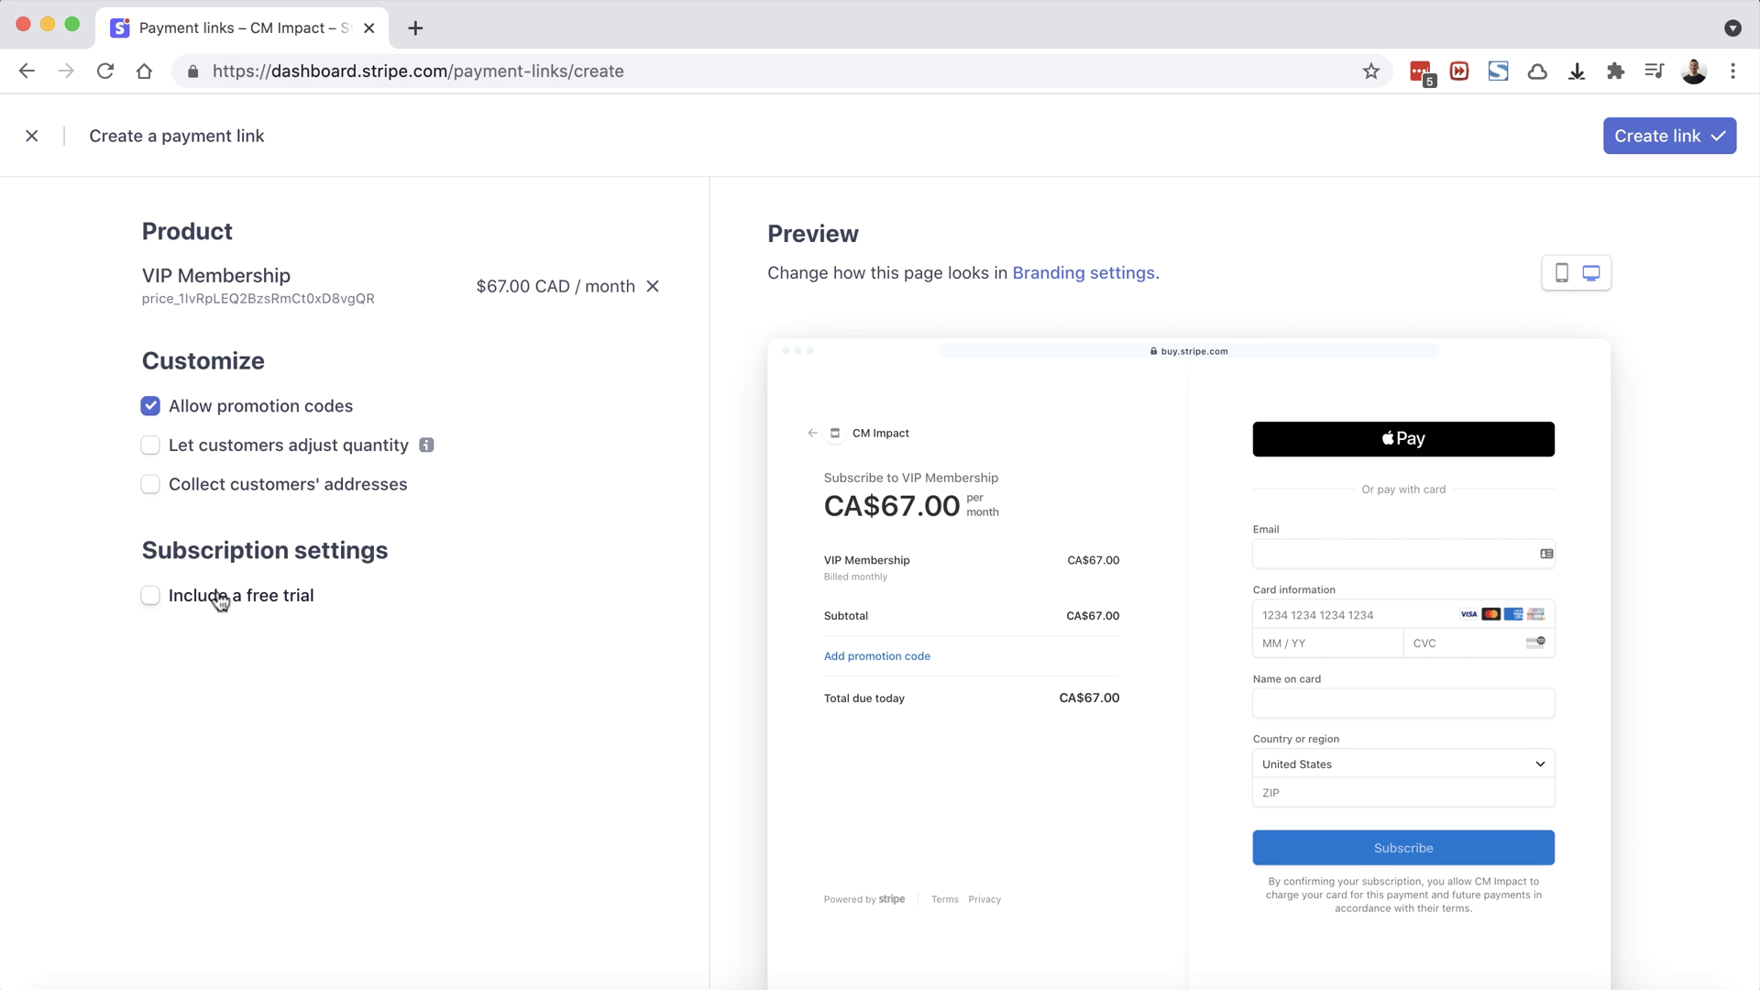
click(150, 598)
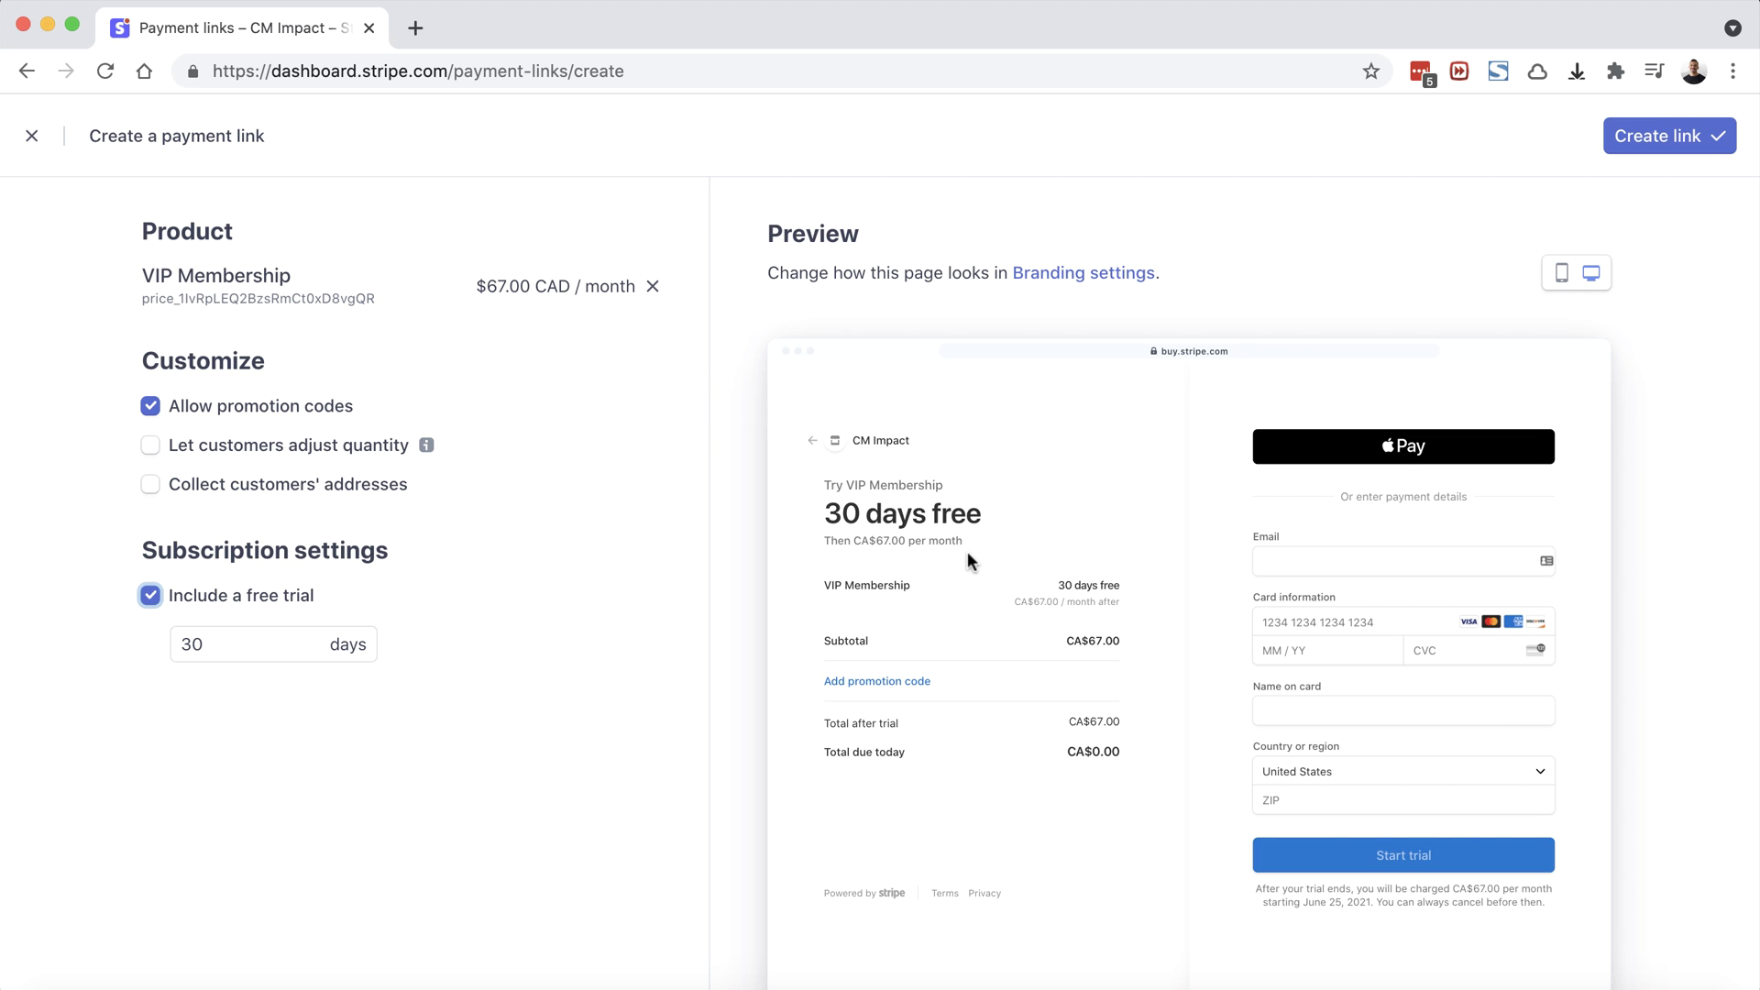
click(1658, 136)
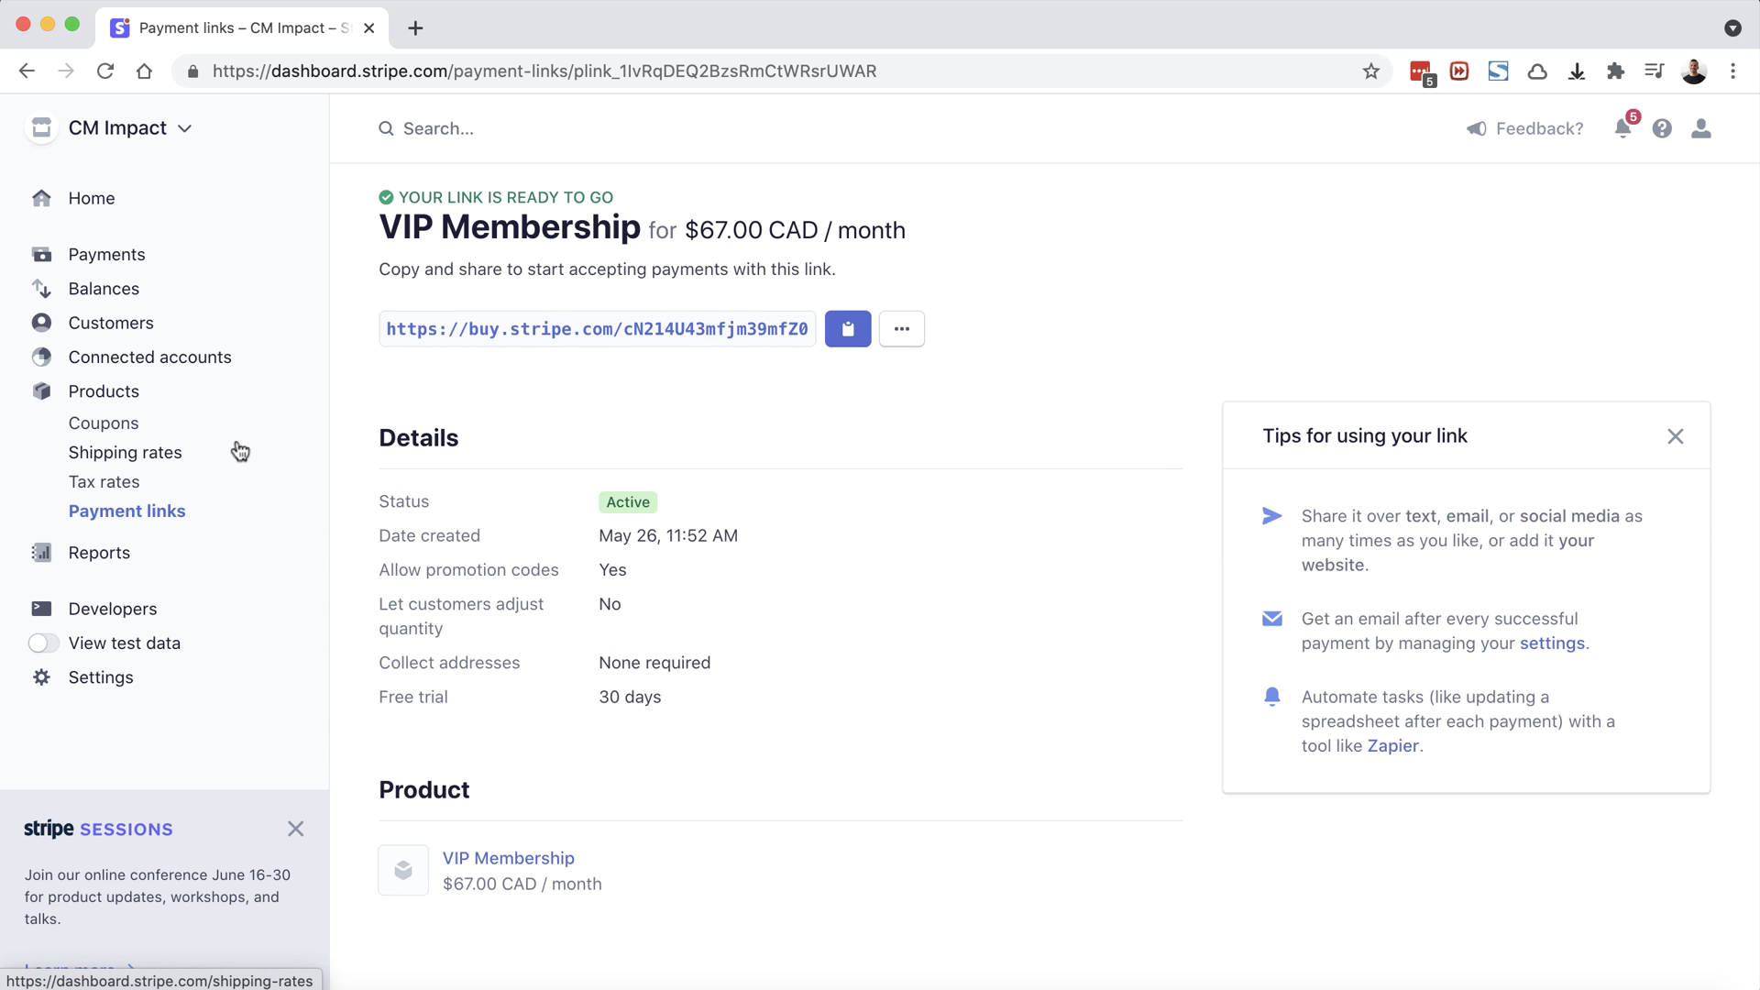
Go to the empty Coupons list and start a new coupon.
click(123, 437)
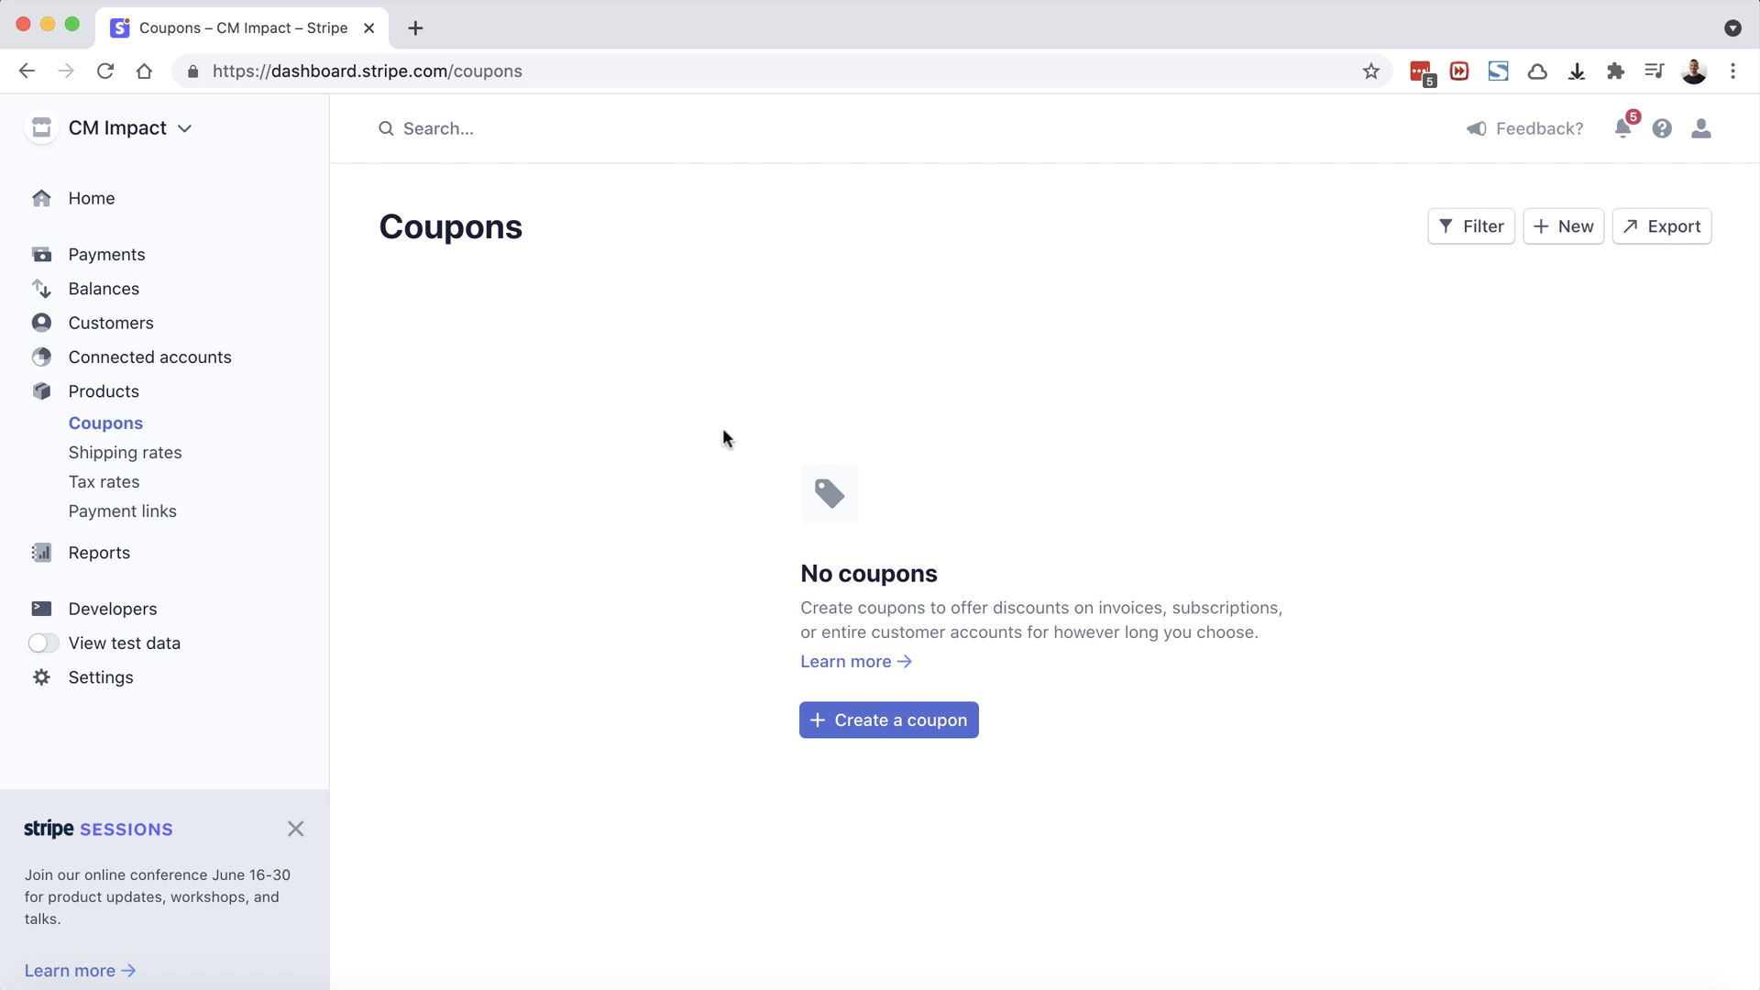
click(875, 721)
Name the coupon '20 Dollars Off Per Month' with a fixed CA$20 discount.
click(563, 368)
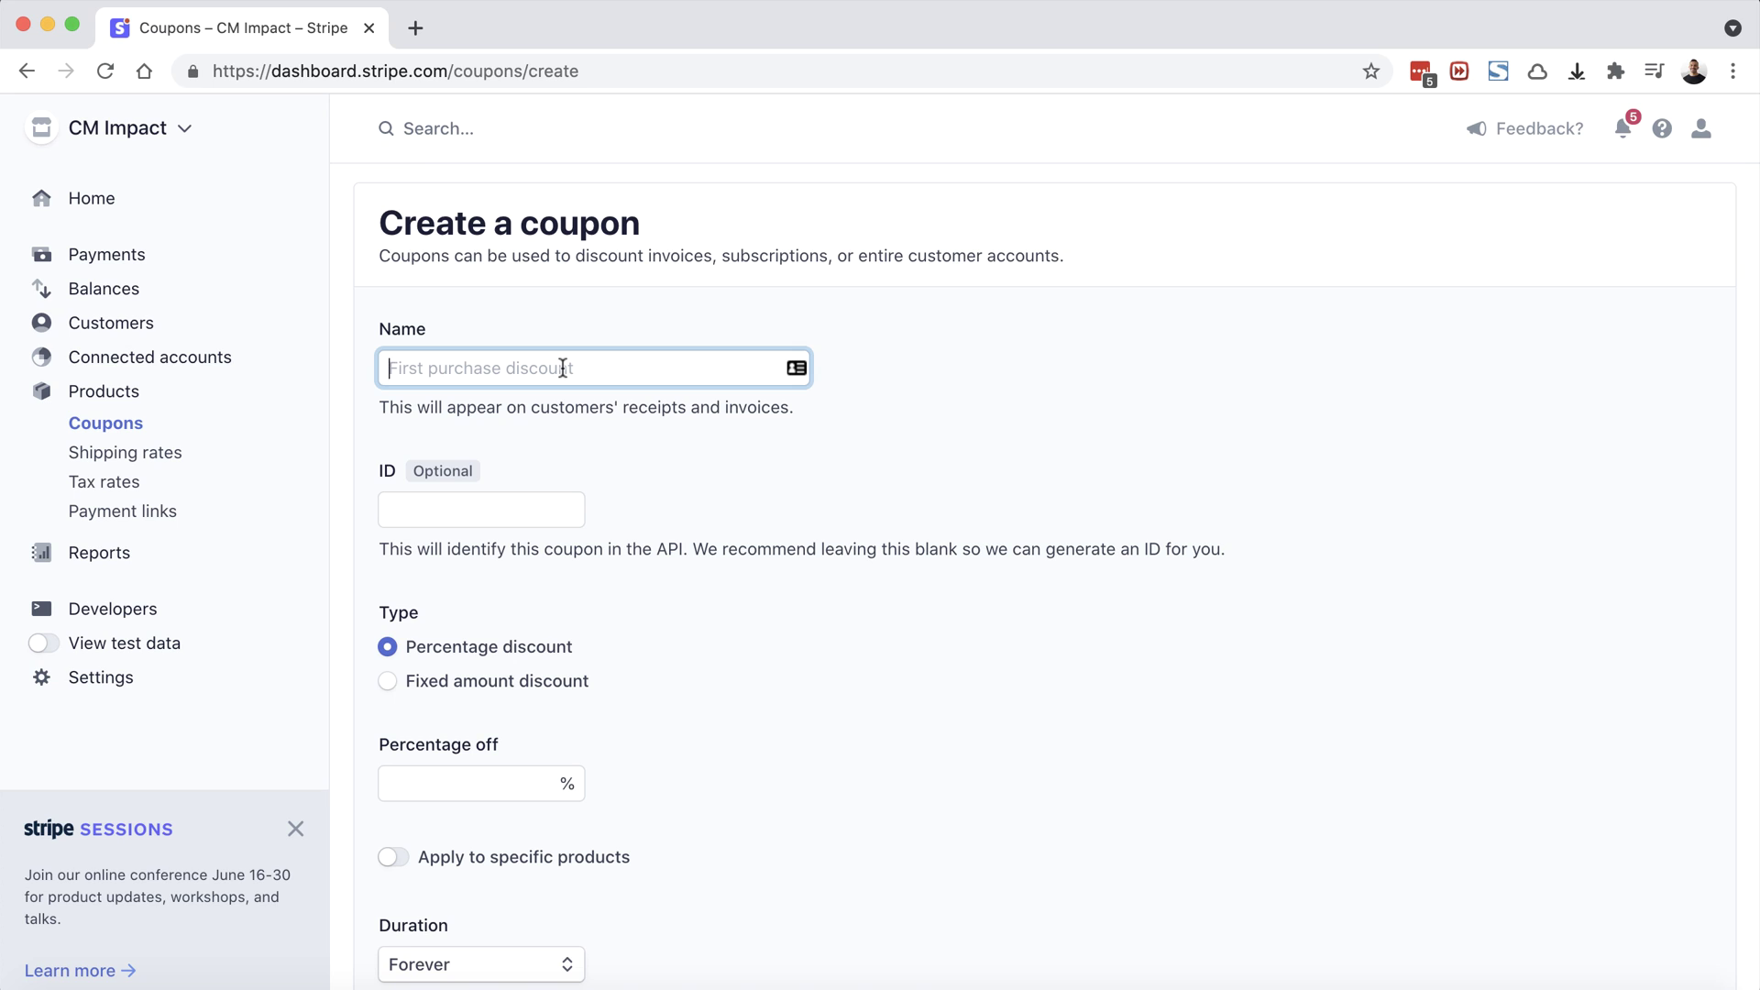
text(20)
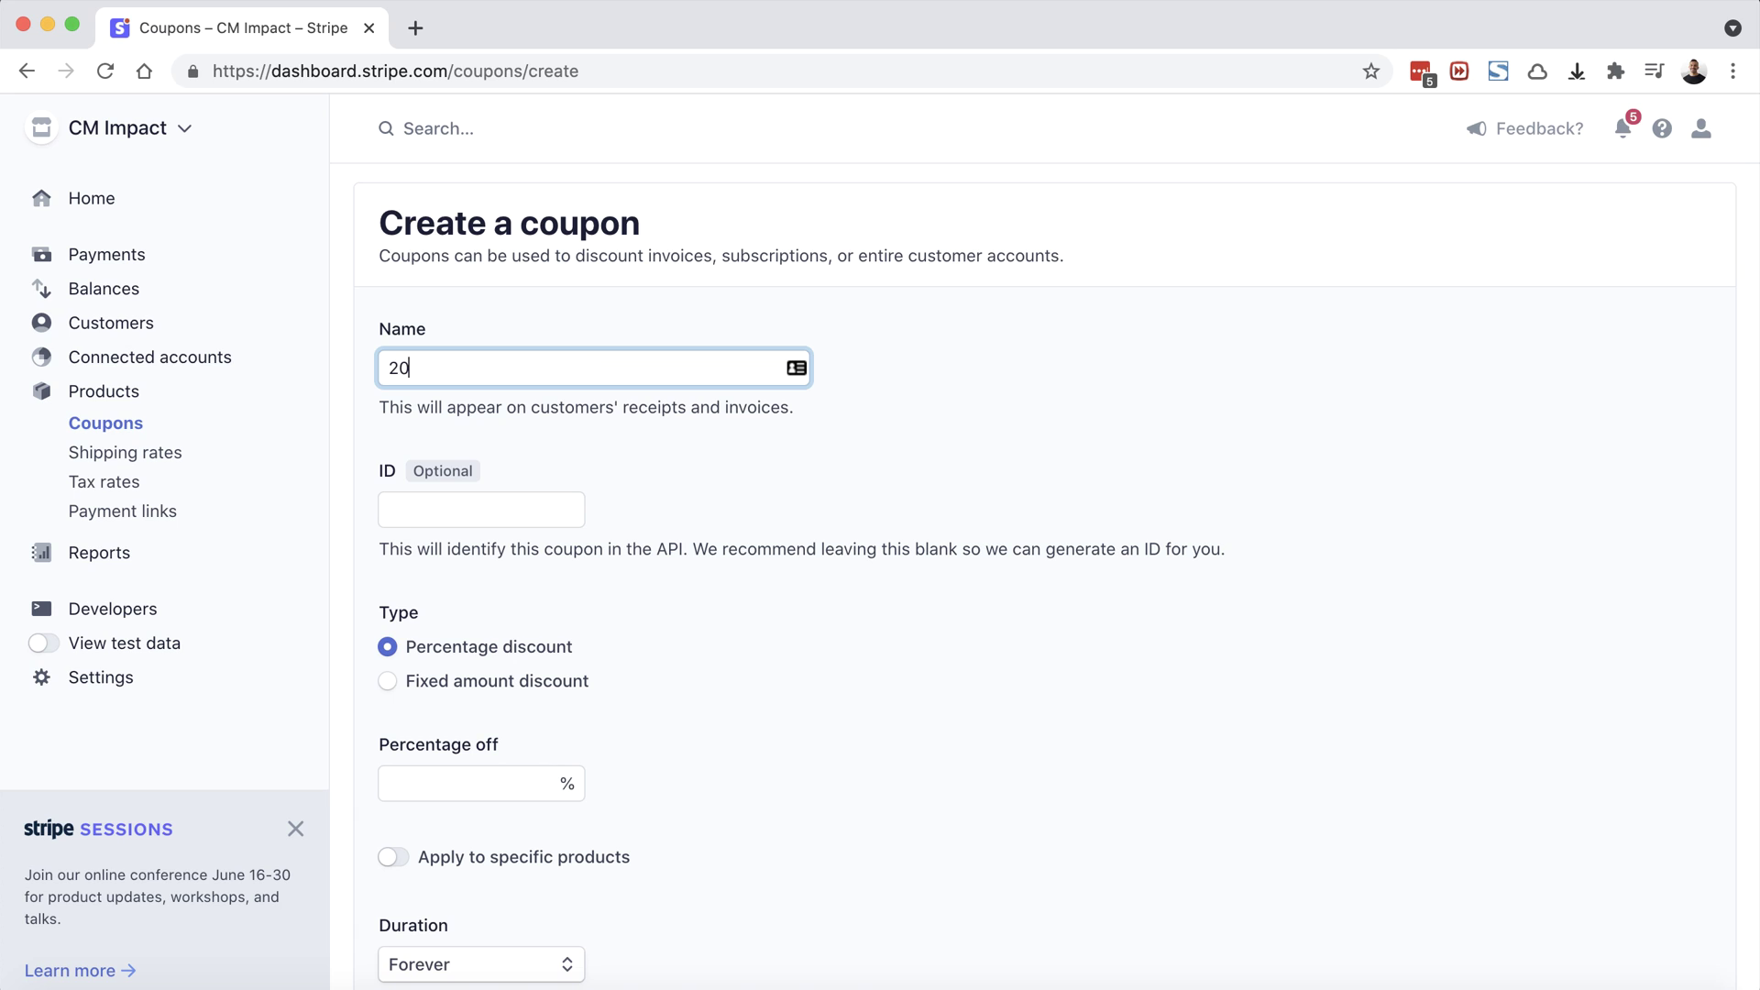
text( Dollars Off Per Month)
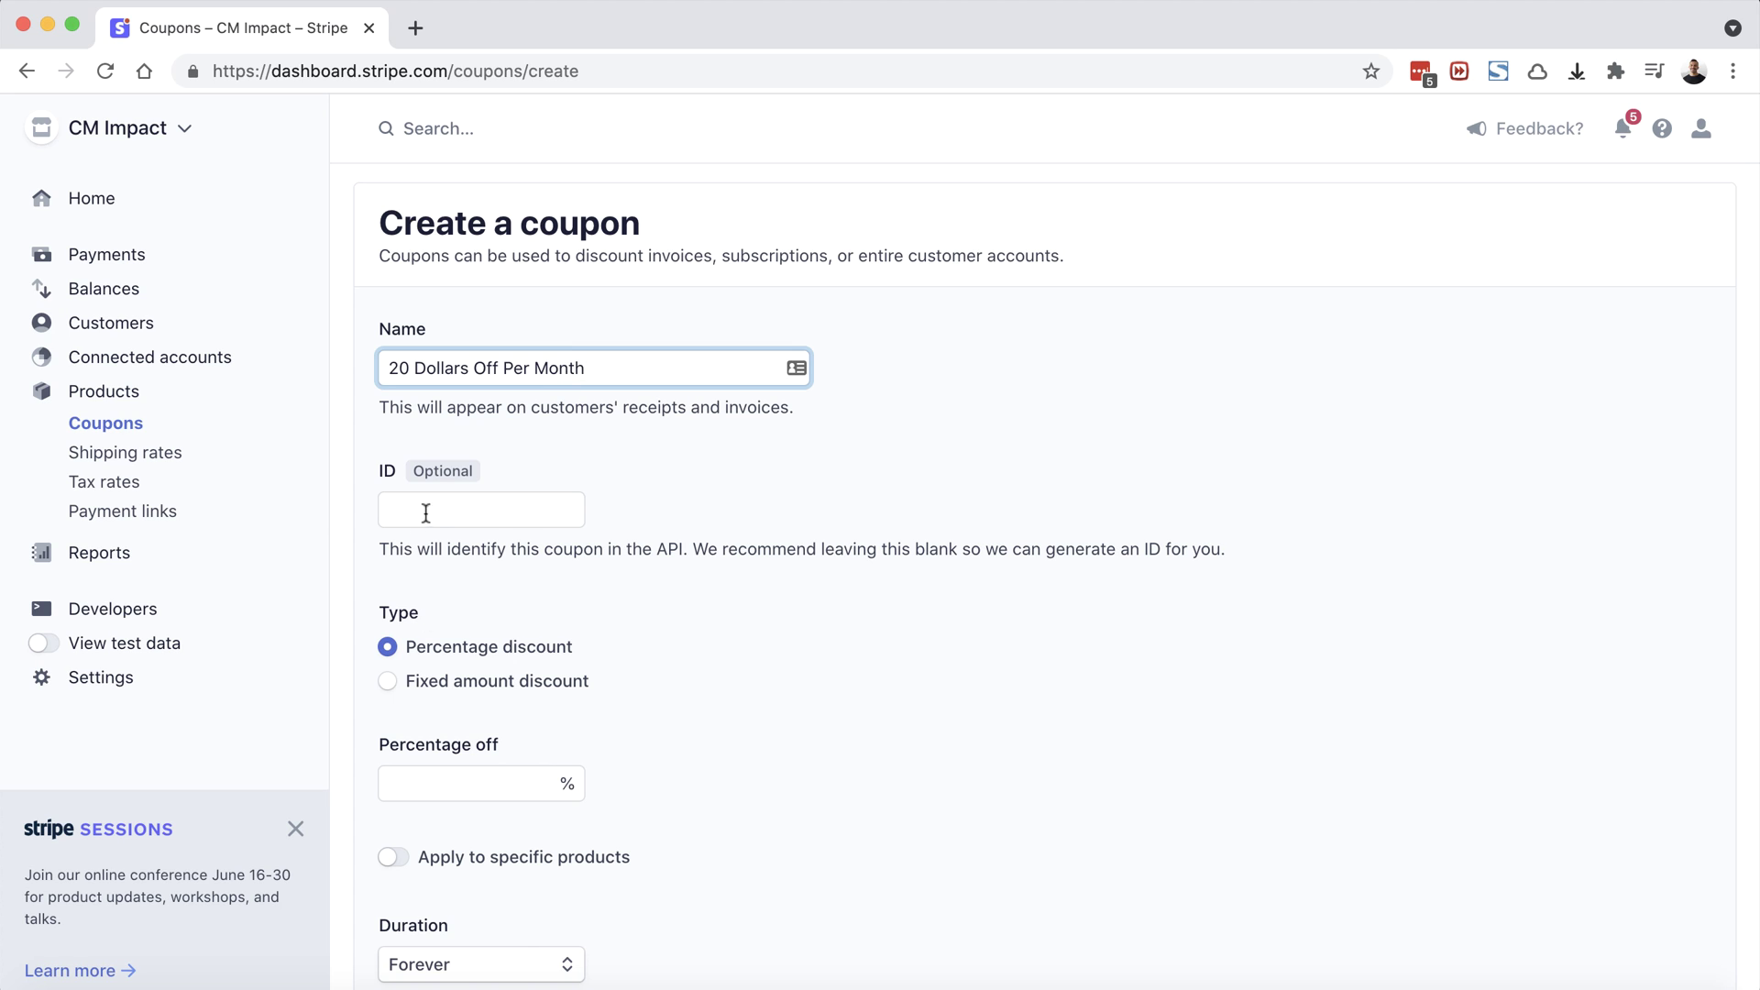
click(427, 513)
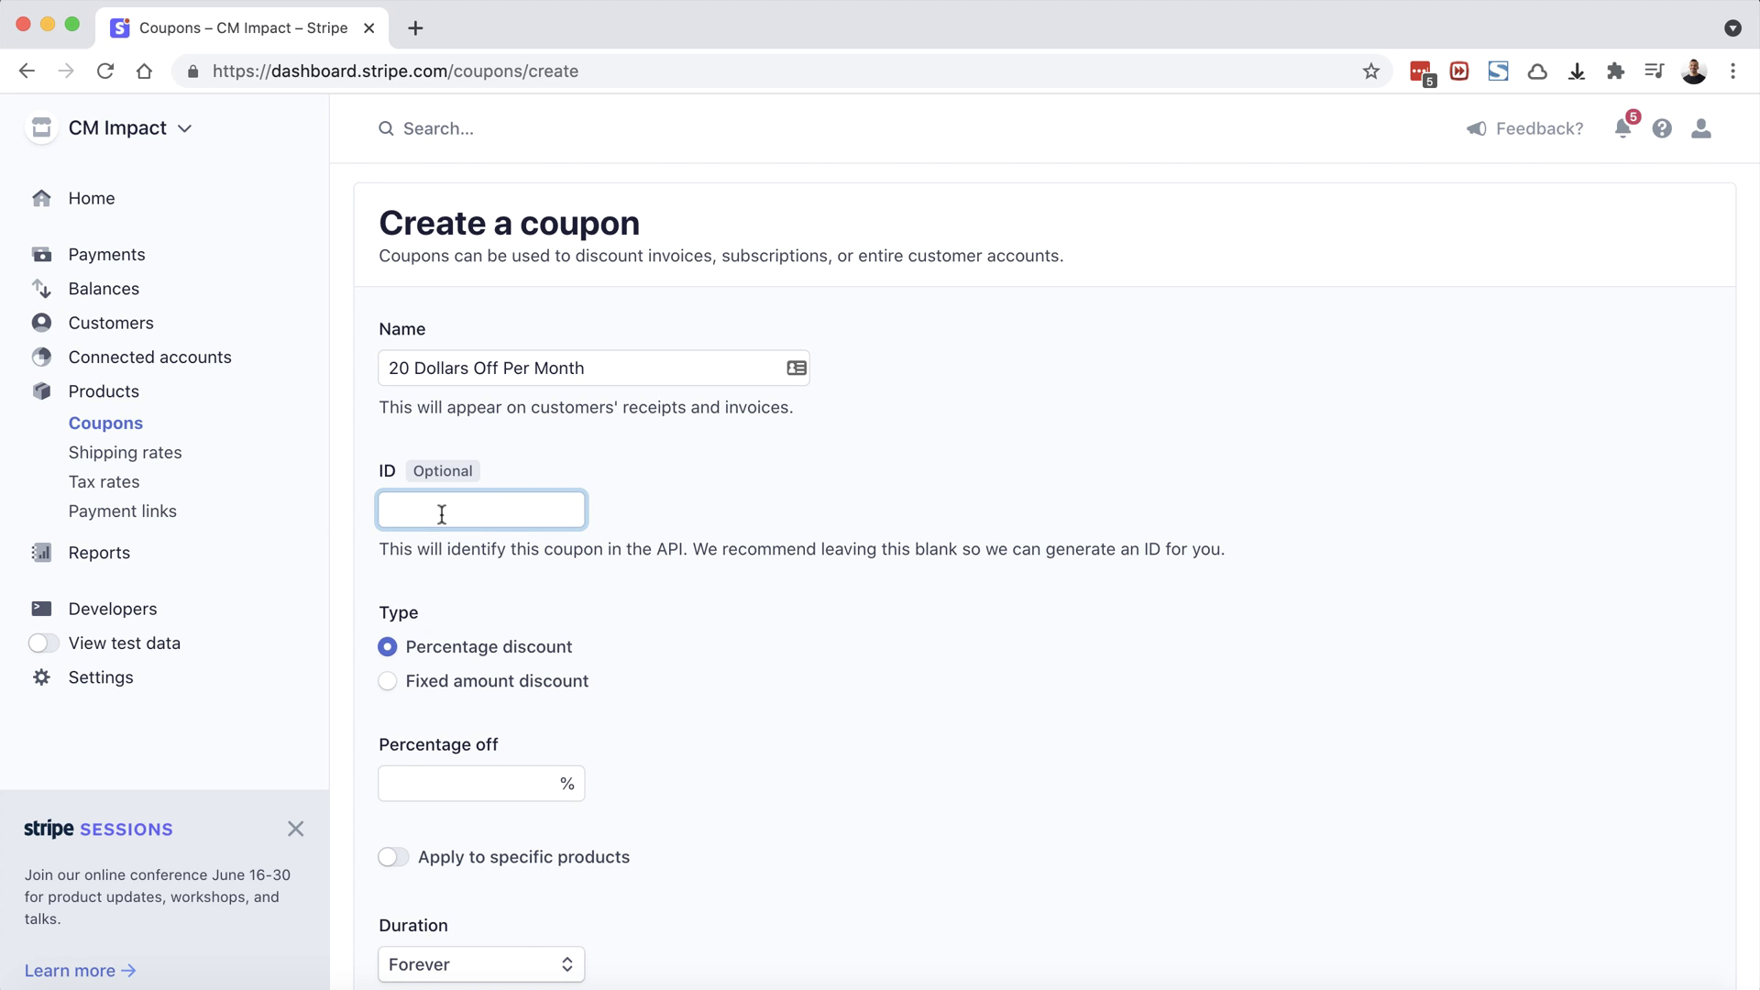
click(396, 679)
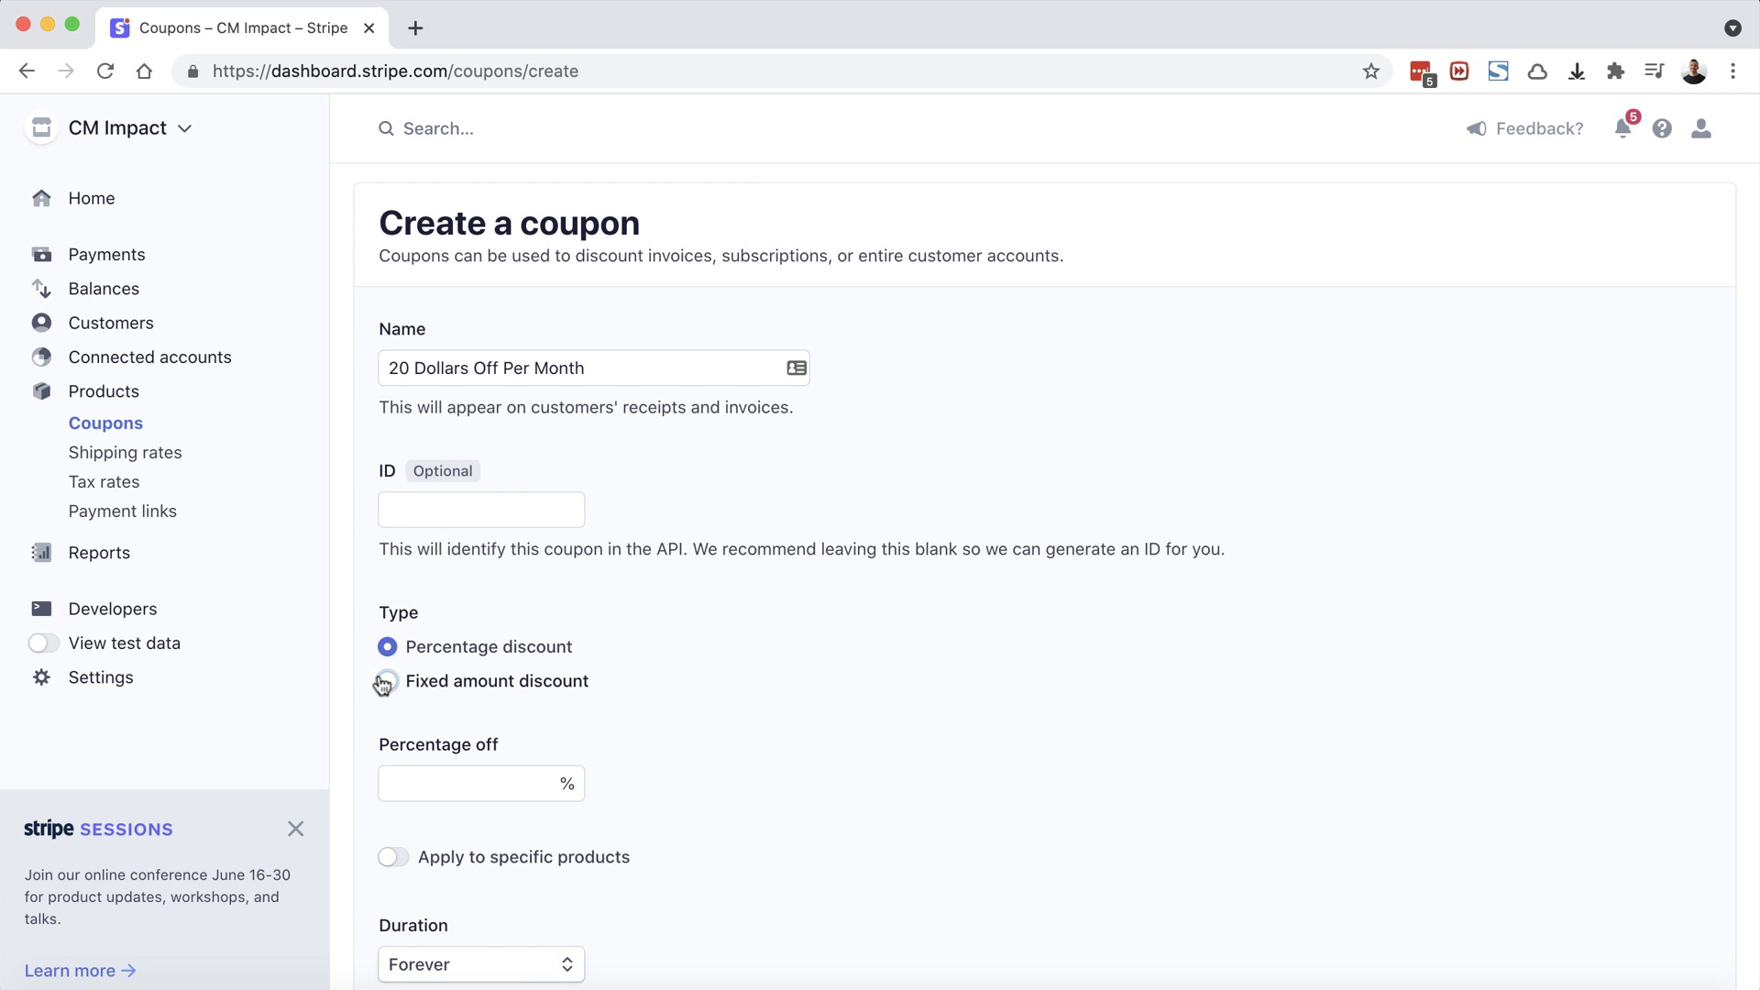
scroll(519, 537, down, 3)
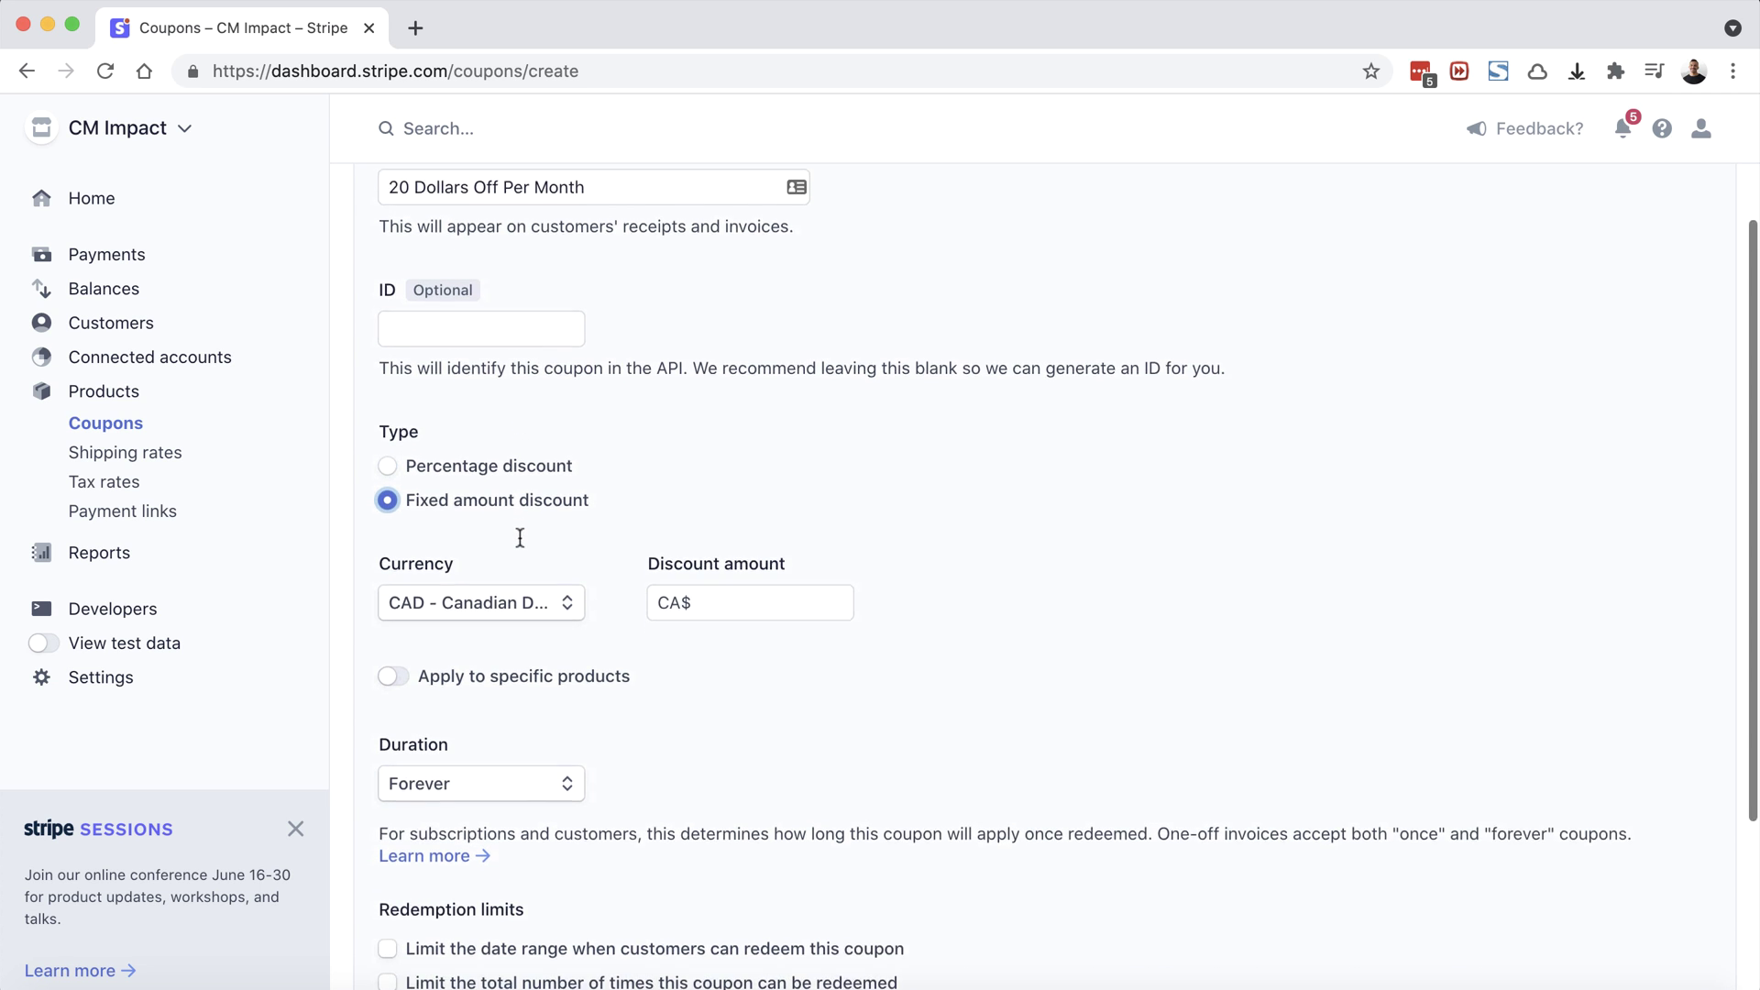
click(723, 584)
text(20)
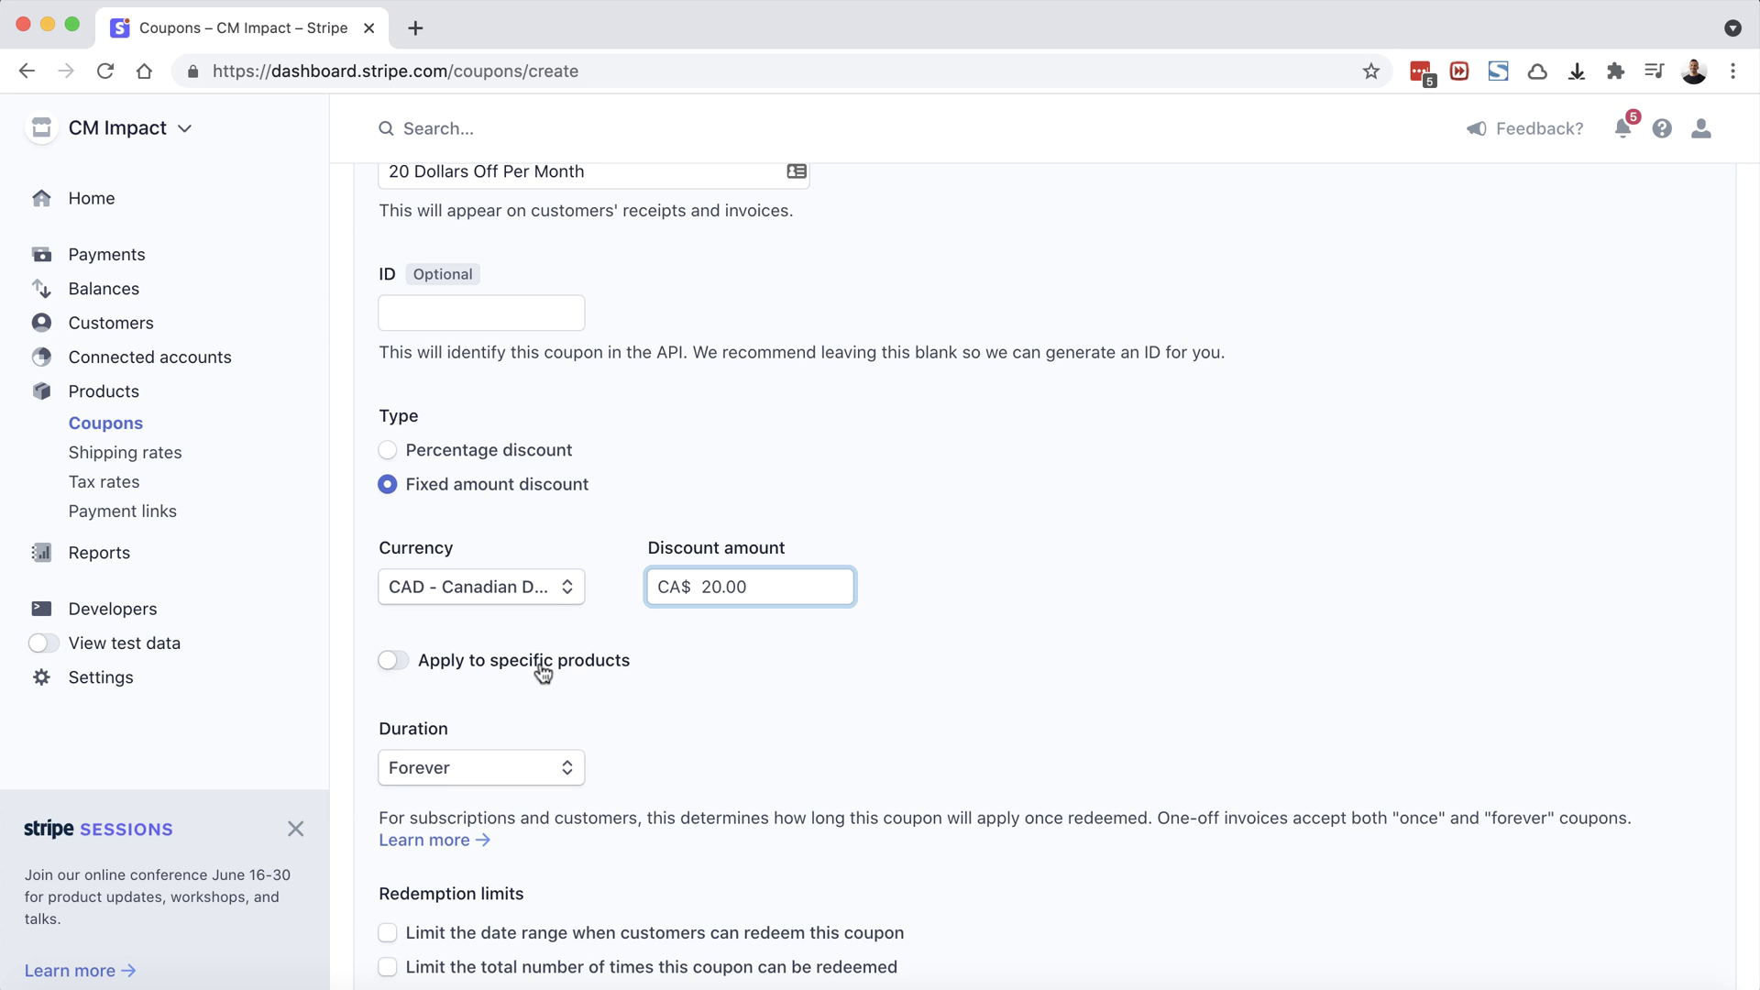
Restrict the coupon to the VIP Membership product only.
click(393, 661)
scroll(642, 577, down, 2)
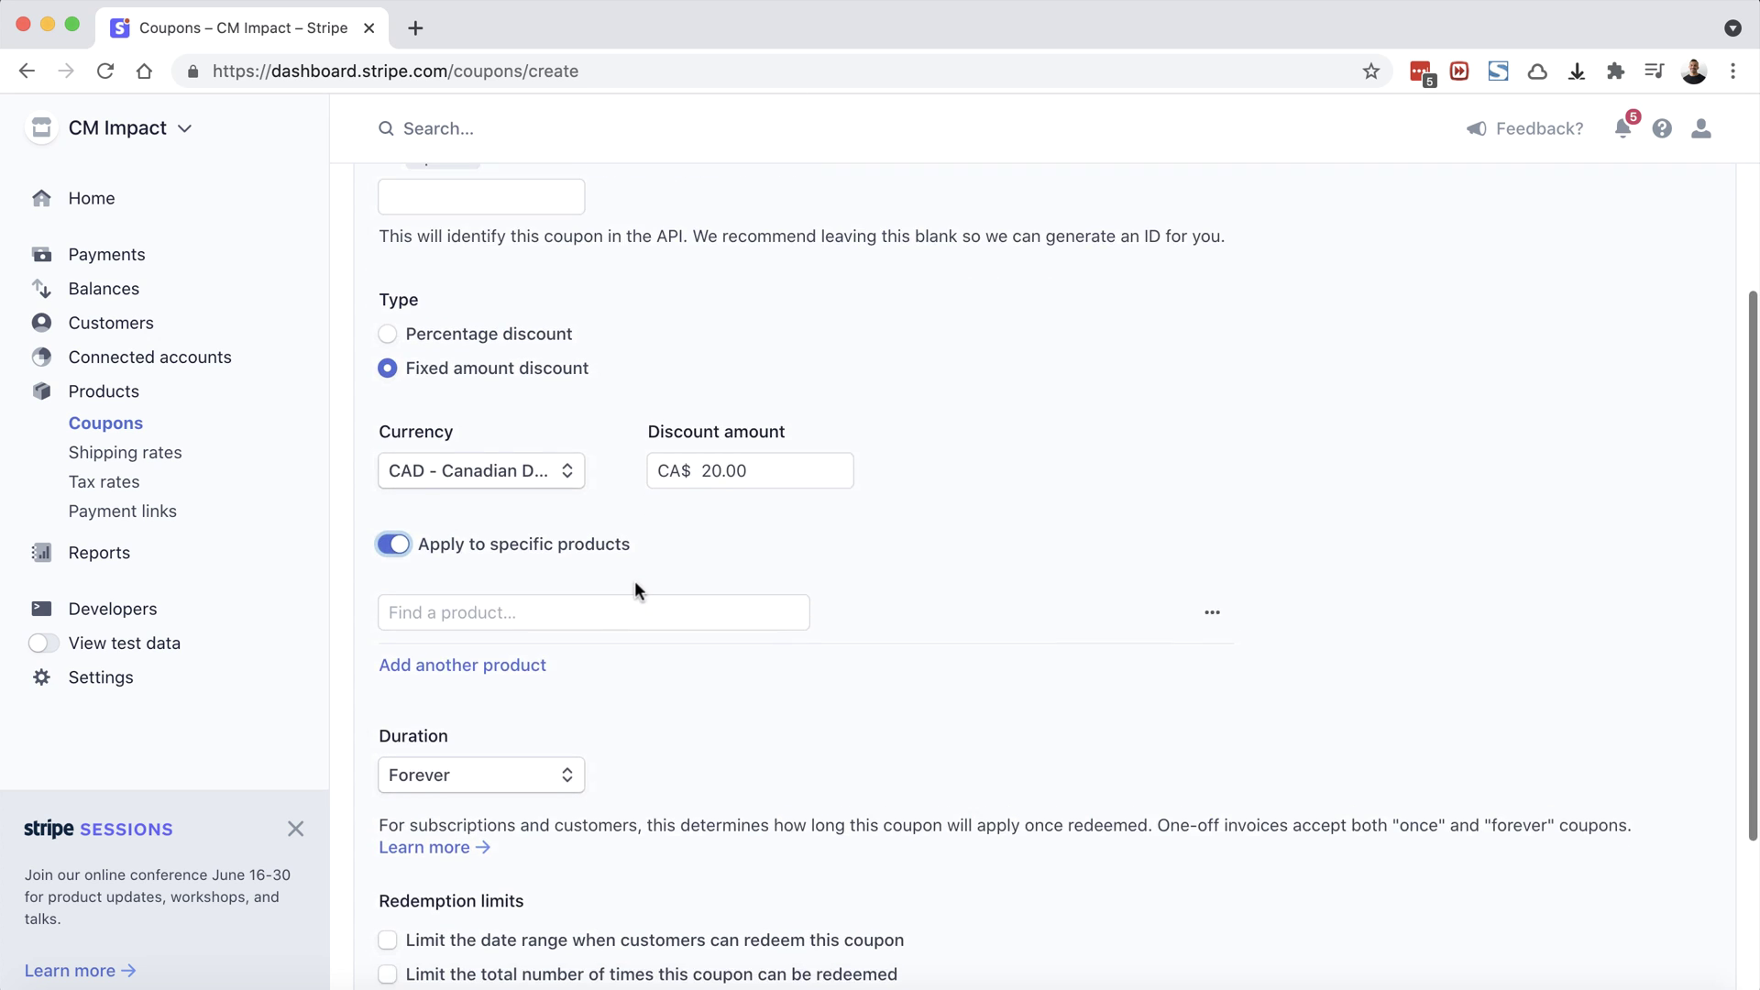
click(626, 613)
text(VIP)
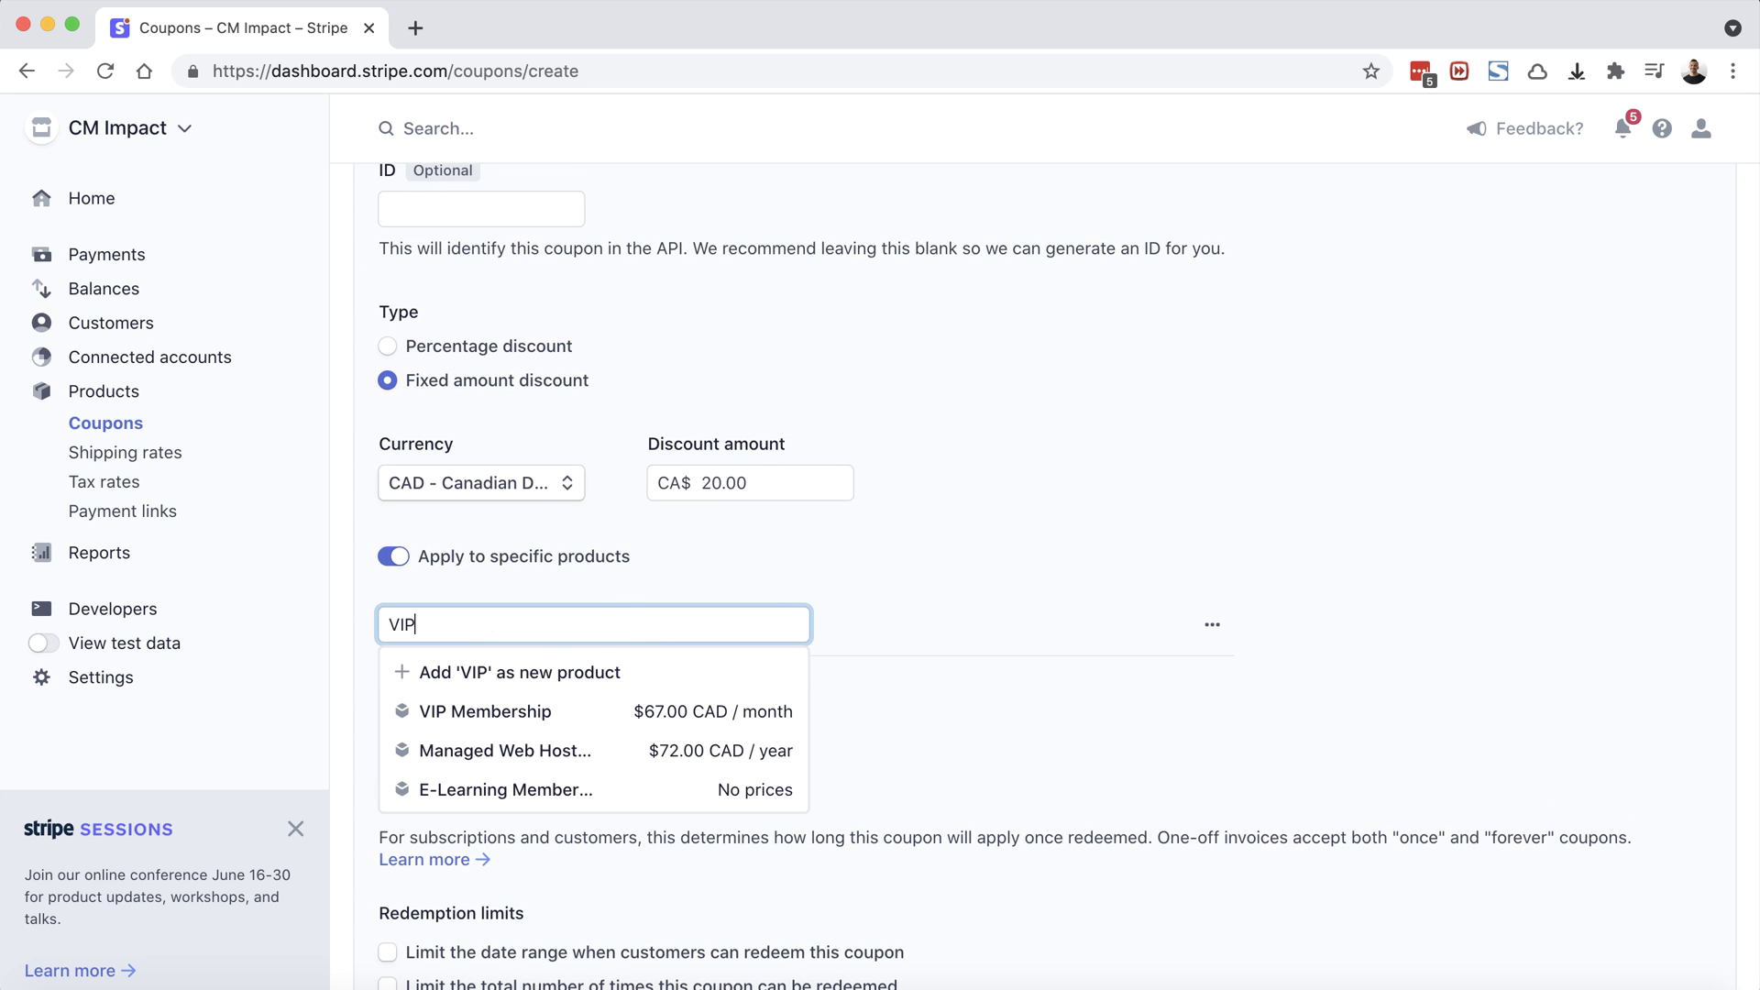
click(576, 714)
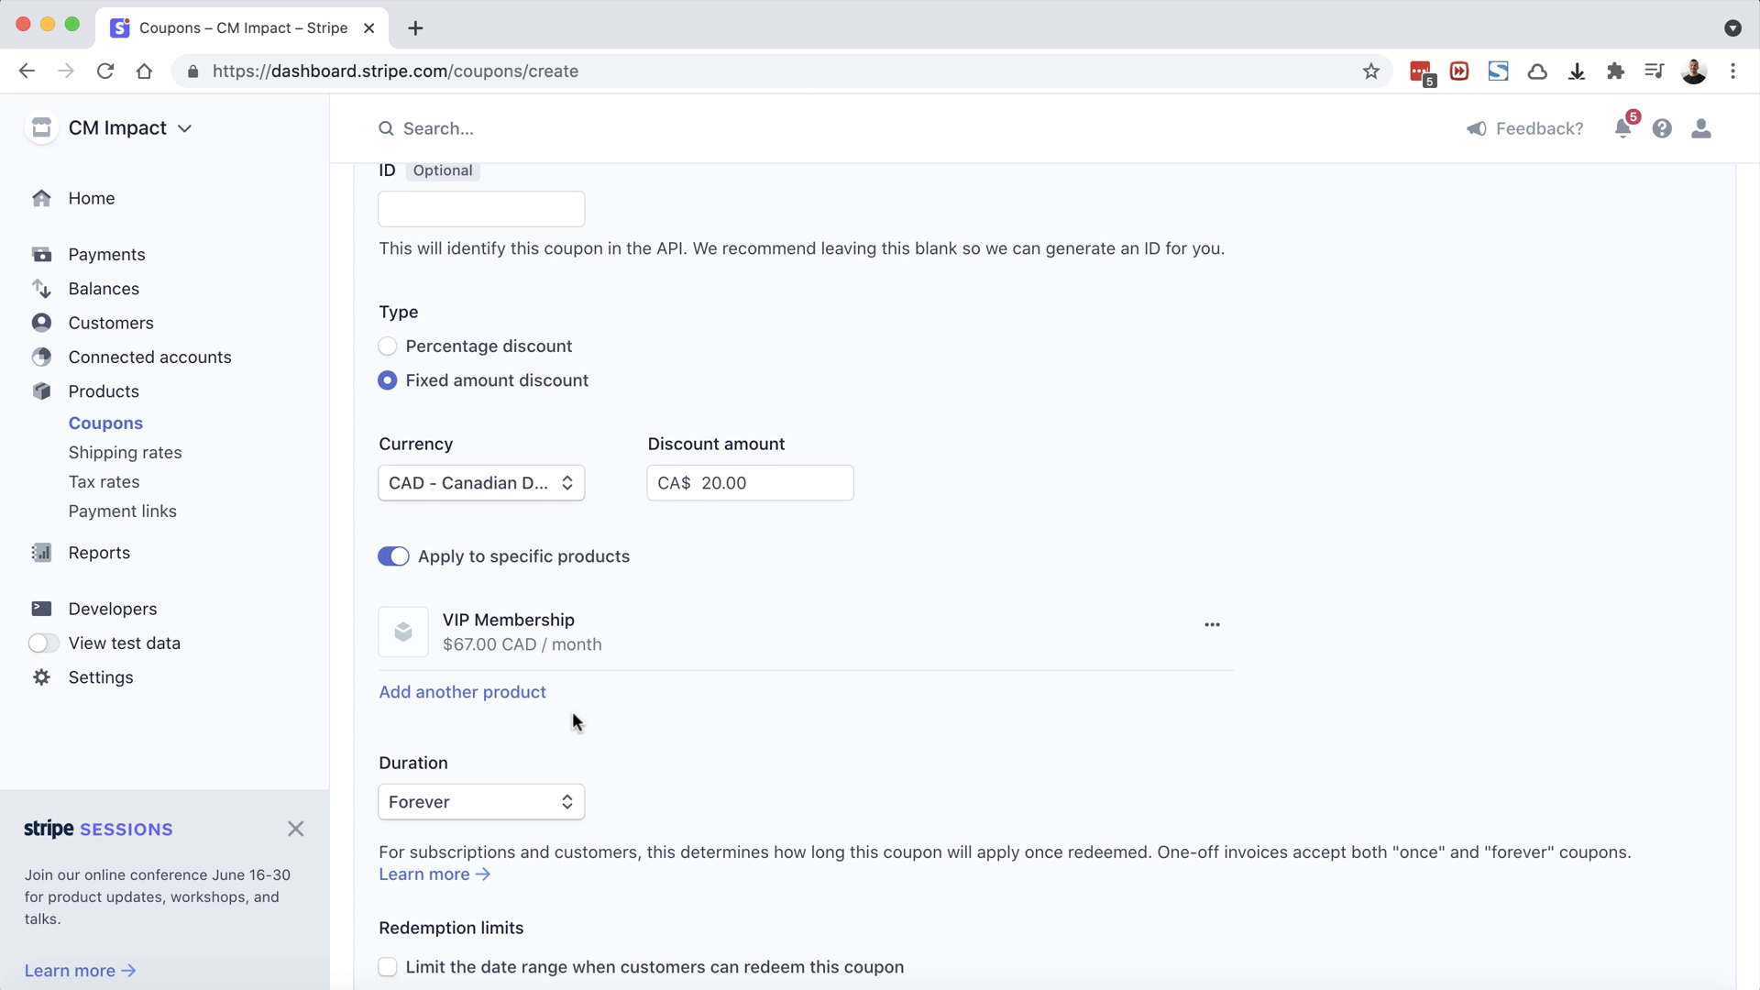
scroll(572, 712, down, 3)
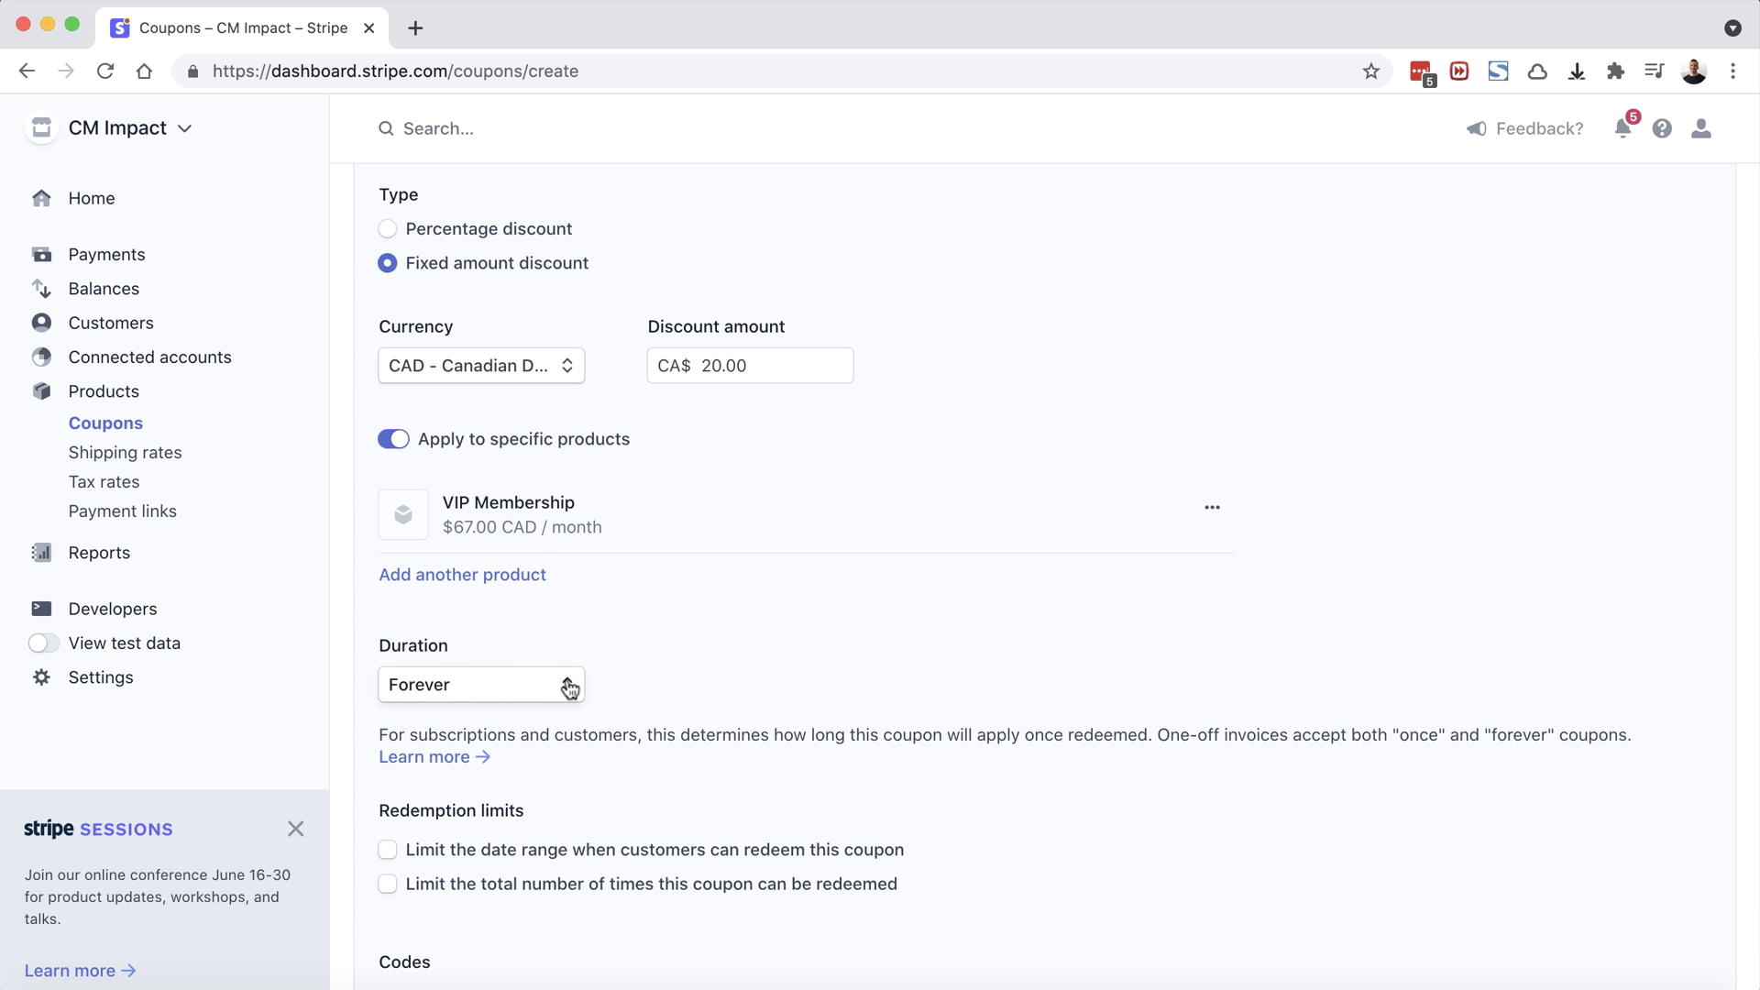
scroll(569, 688, down, 4)
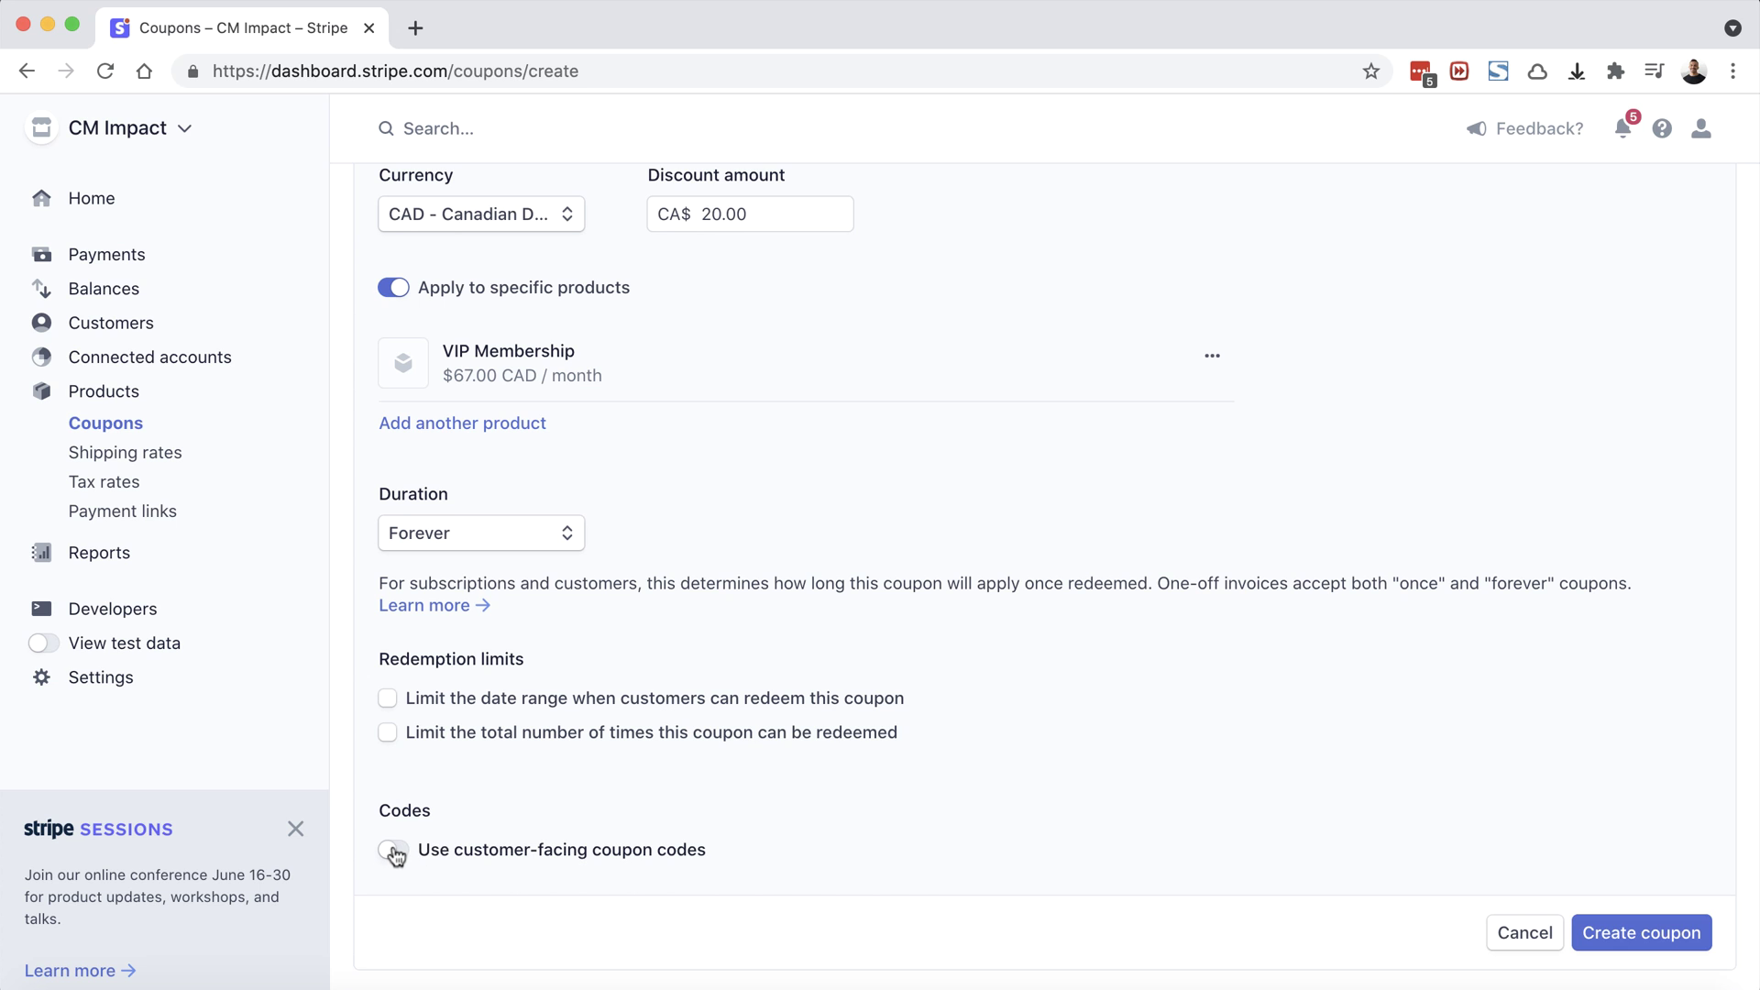
Enable customer-facing coupon codes and enter the code 20OFF.
click(394, 850)
scroll(497, 788, down, 4)
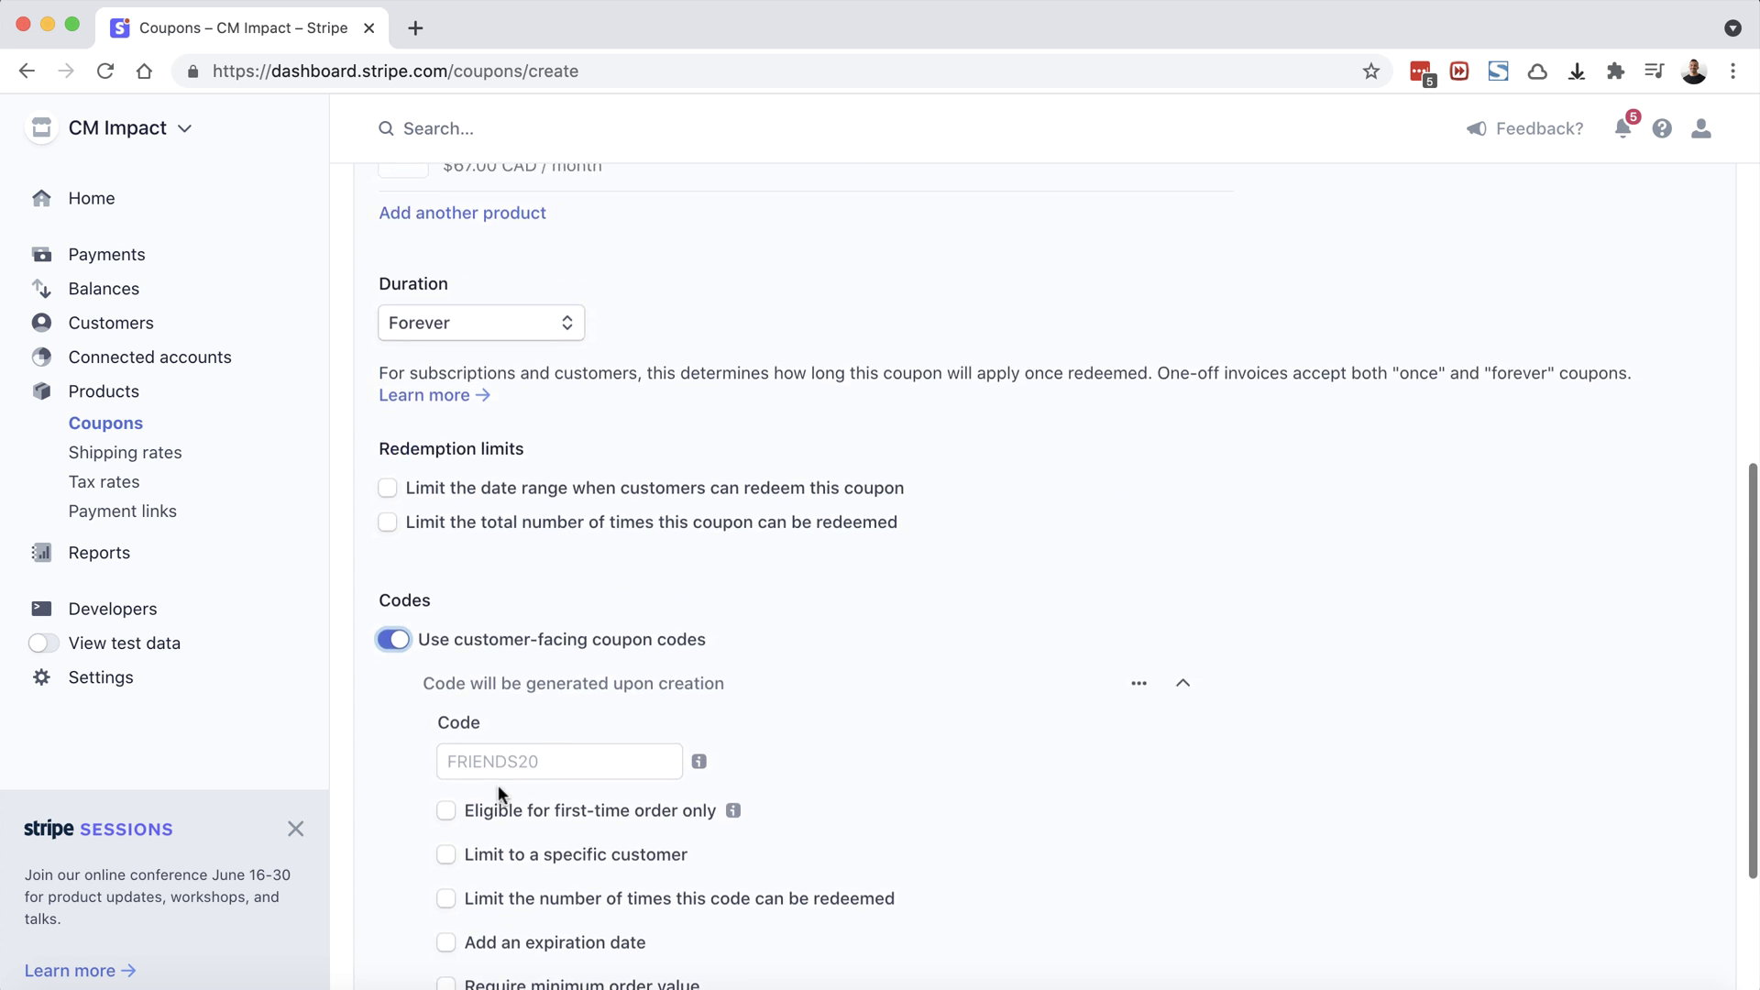
scroll(500, 796, down, 2)
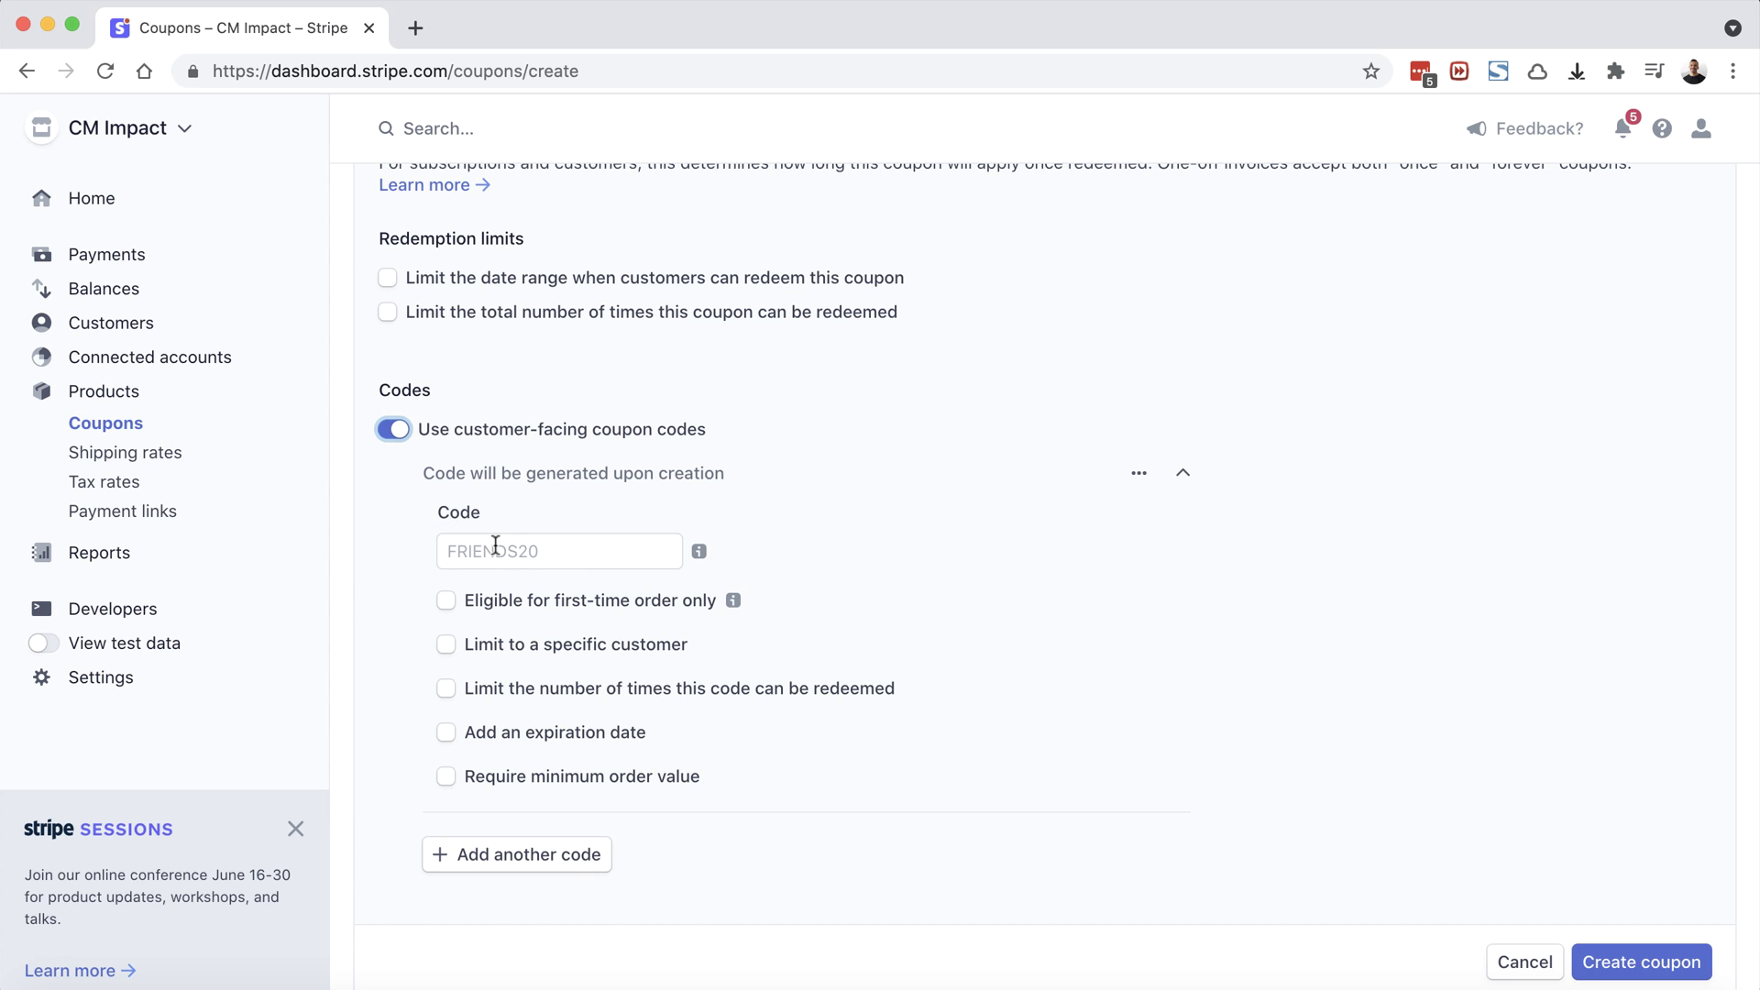
click(564, 551)
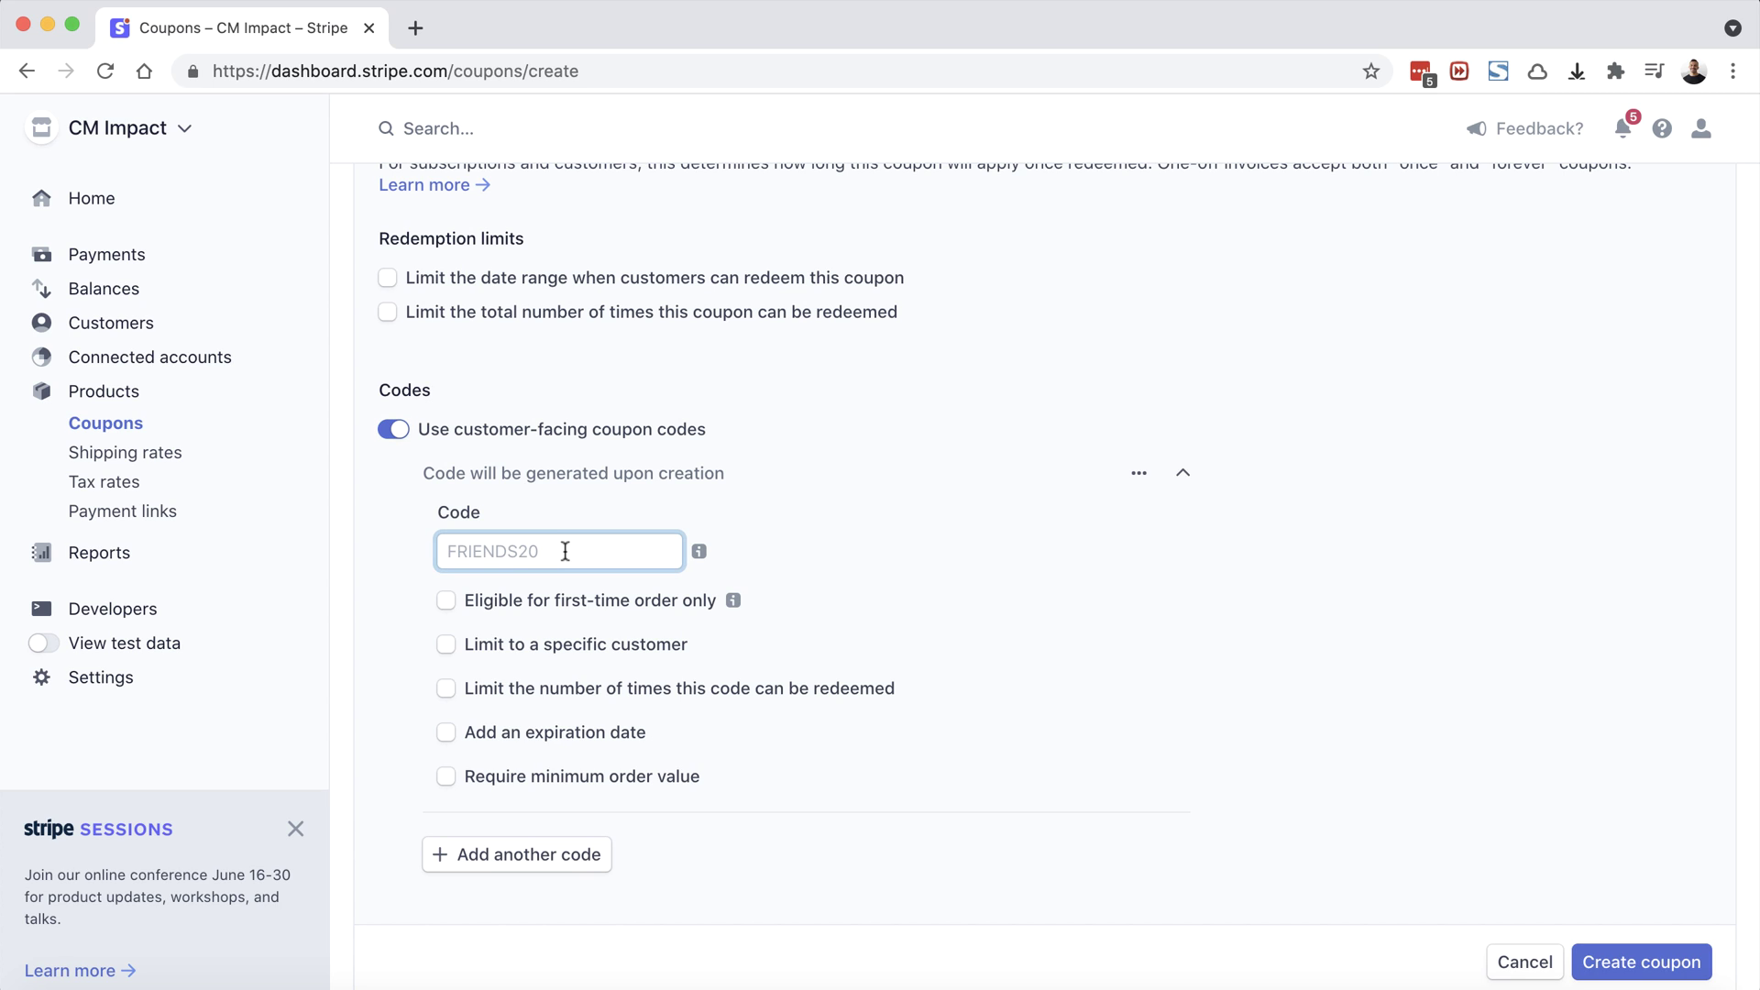
text(20OFF)
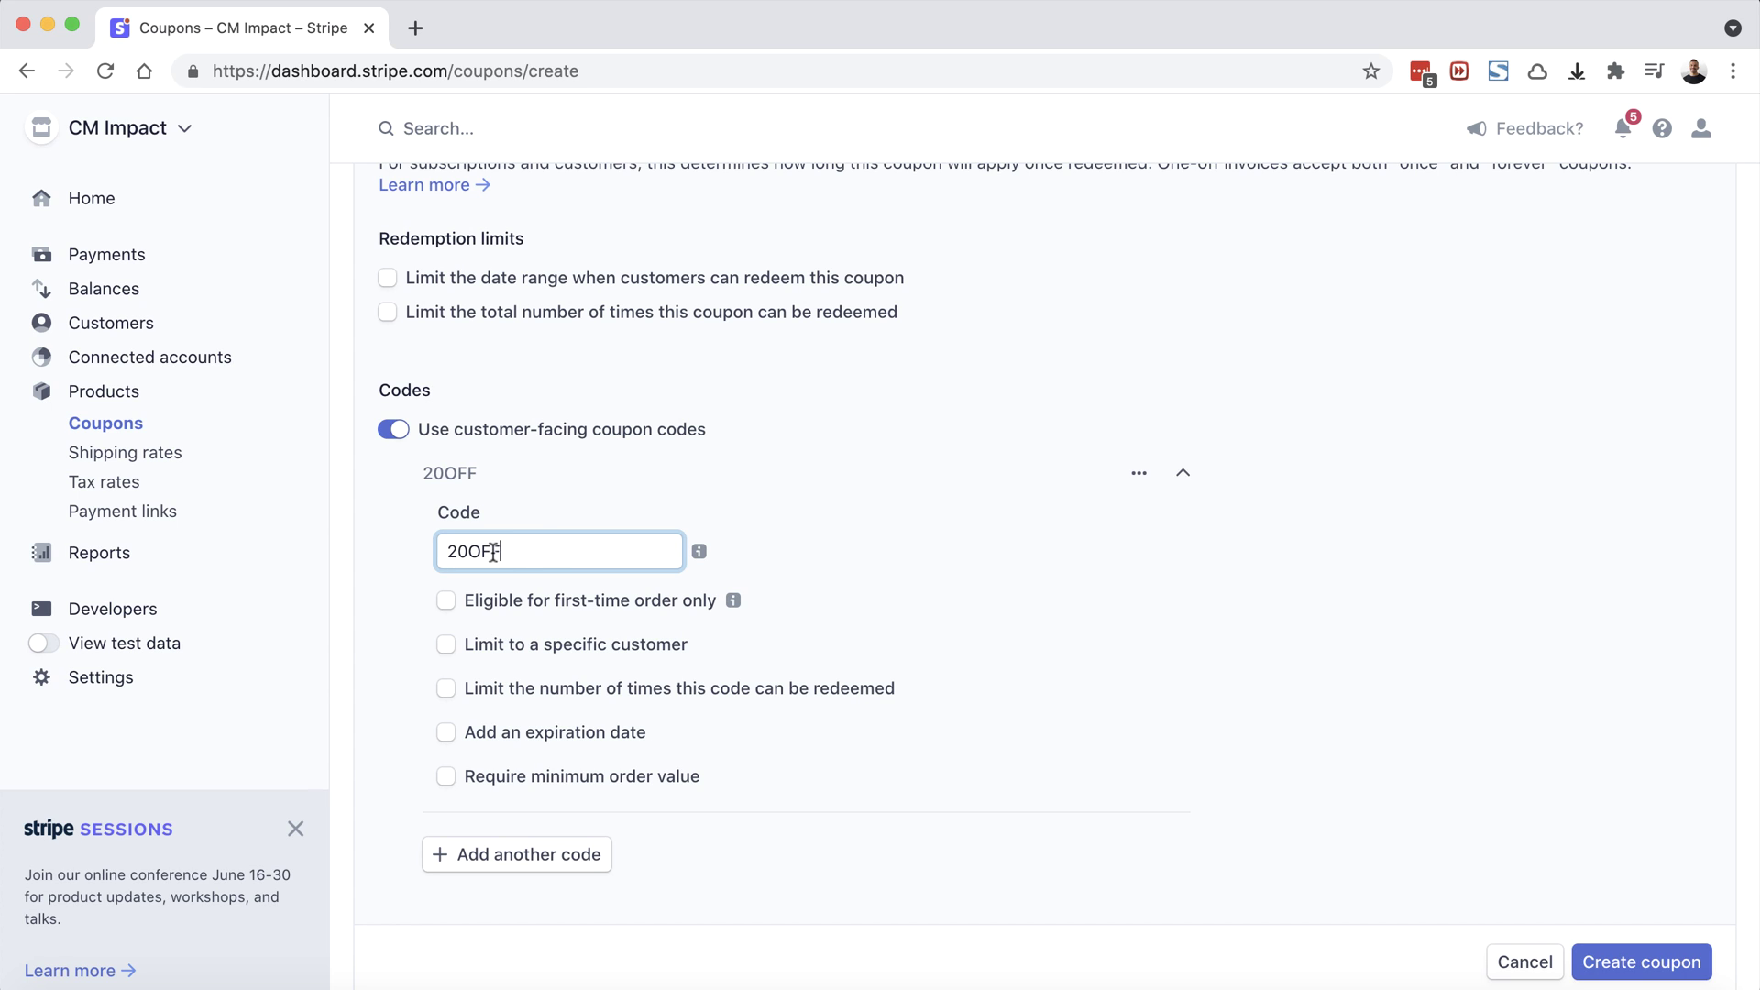
click(408, 552)
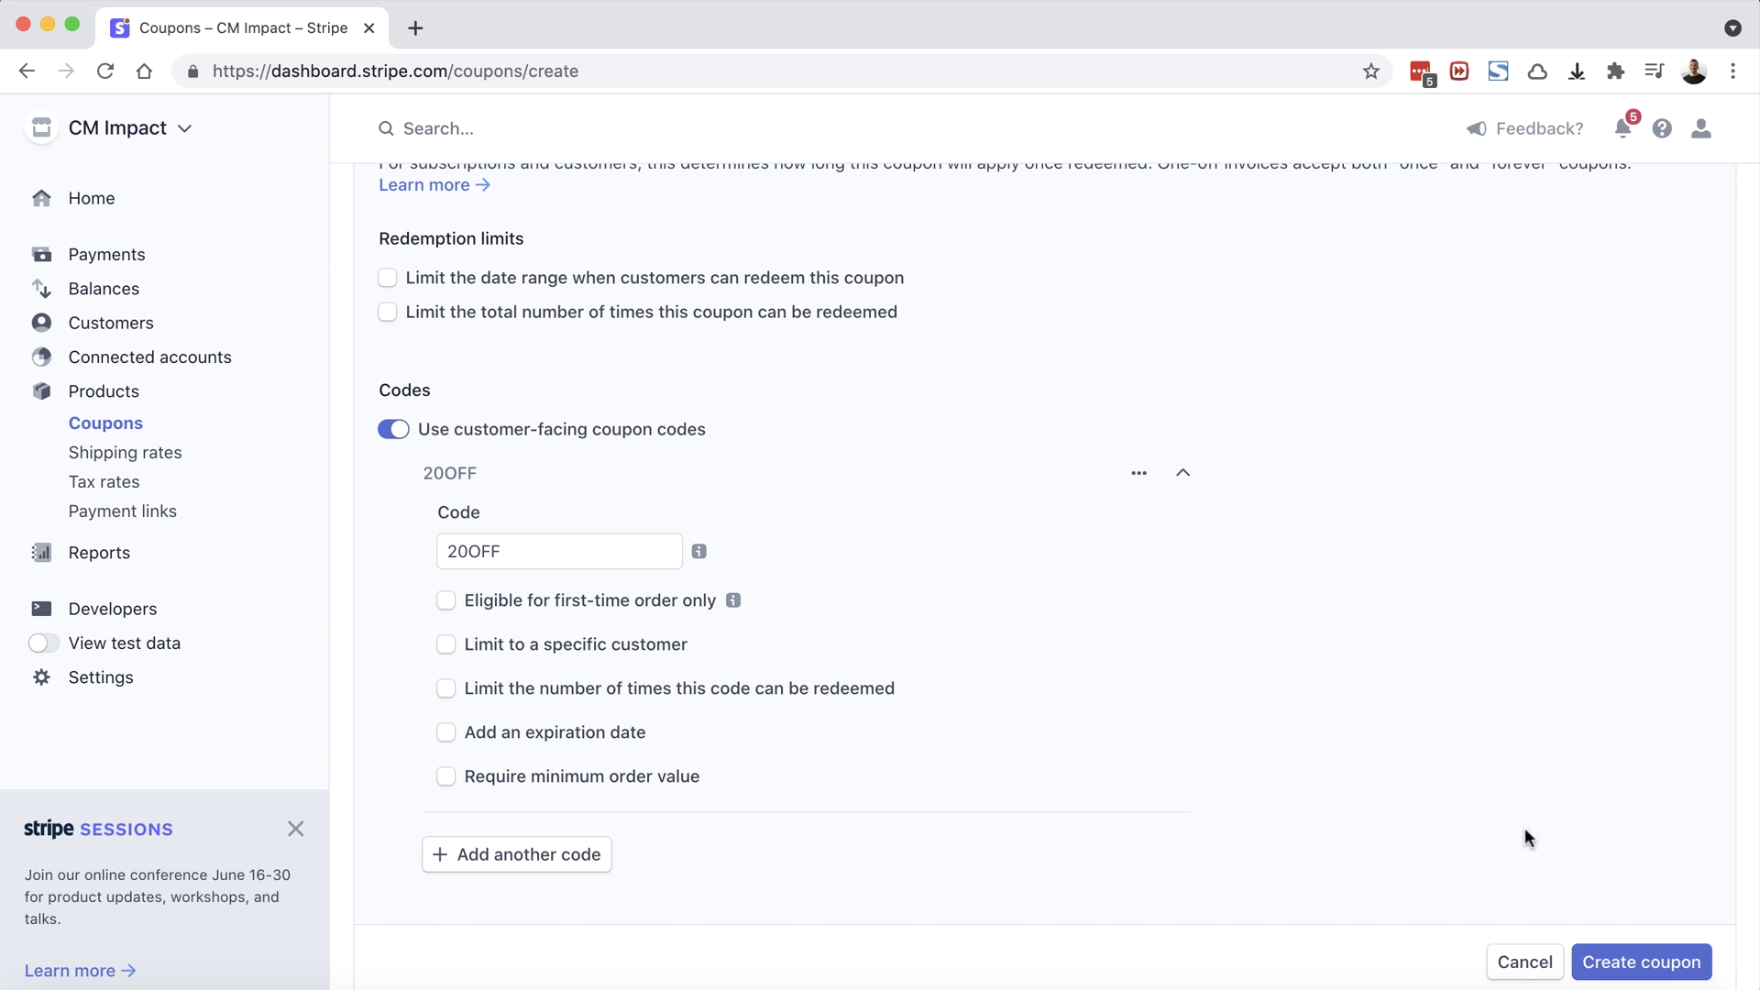
Create the coupon, then copy the VIP Membership payment link URL from Payment links.
click(1628, 959)
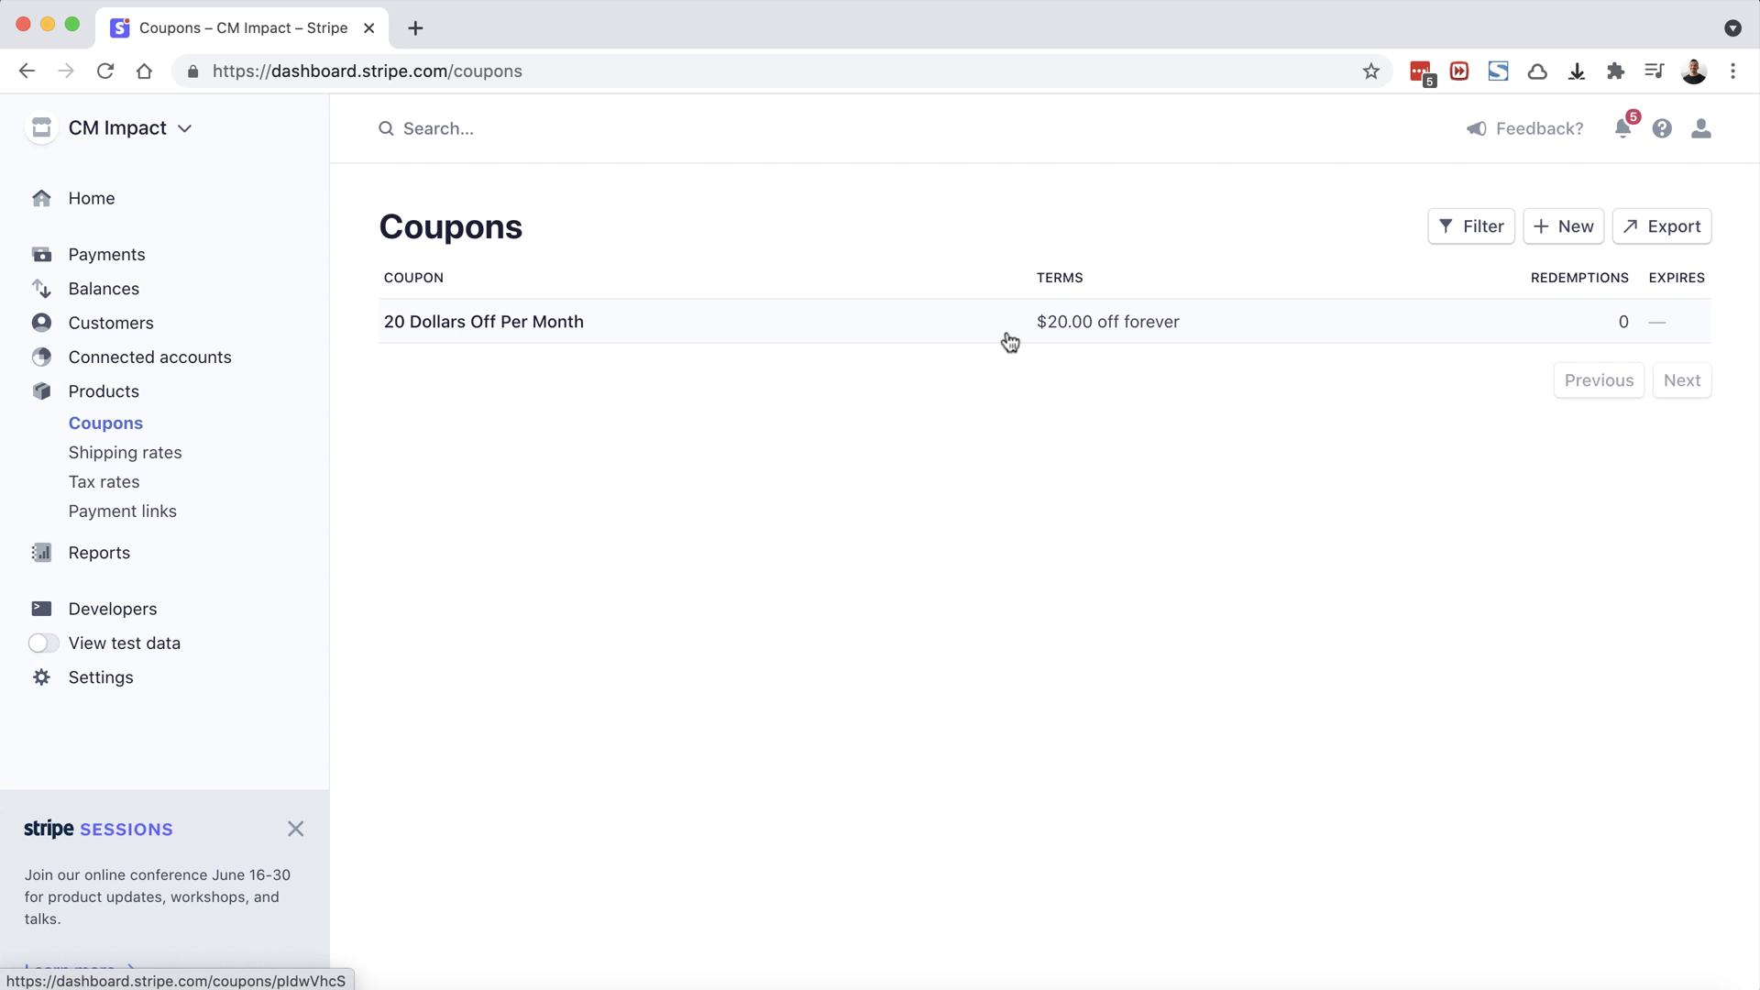
click(162, 519)
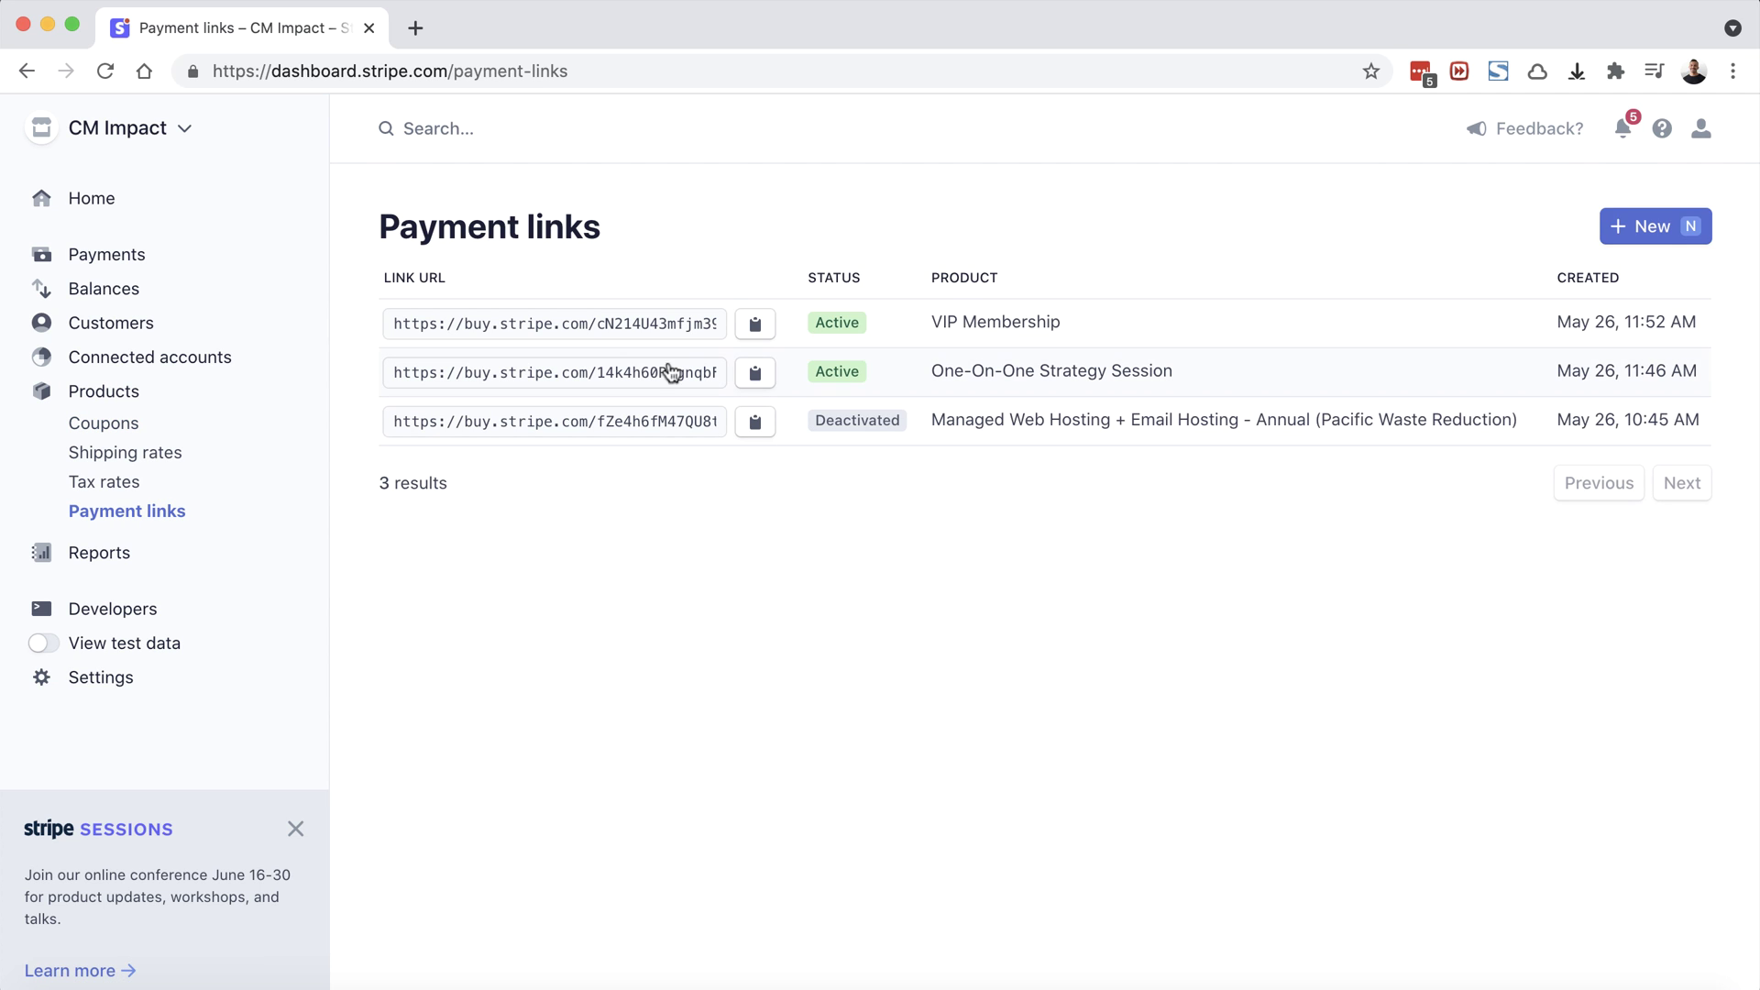
click(756, 332)
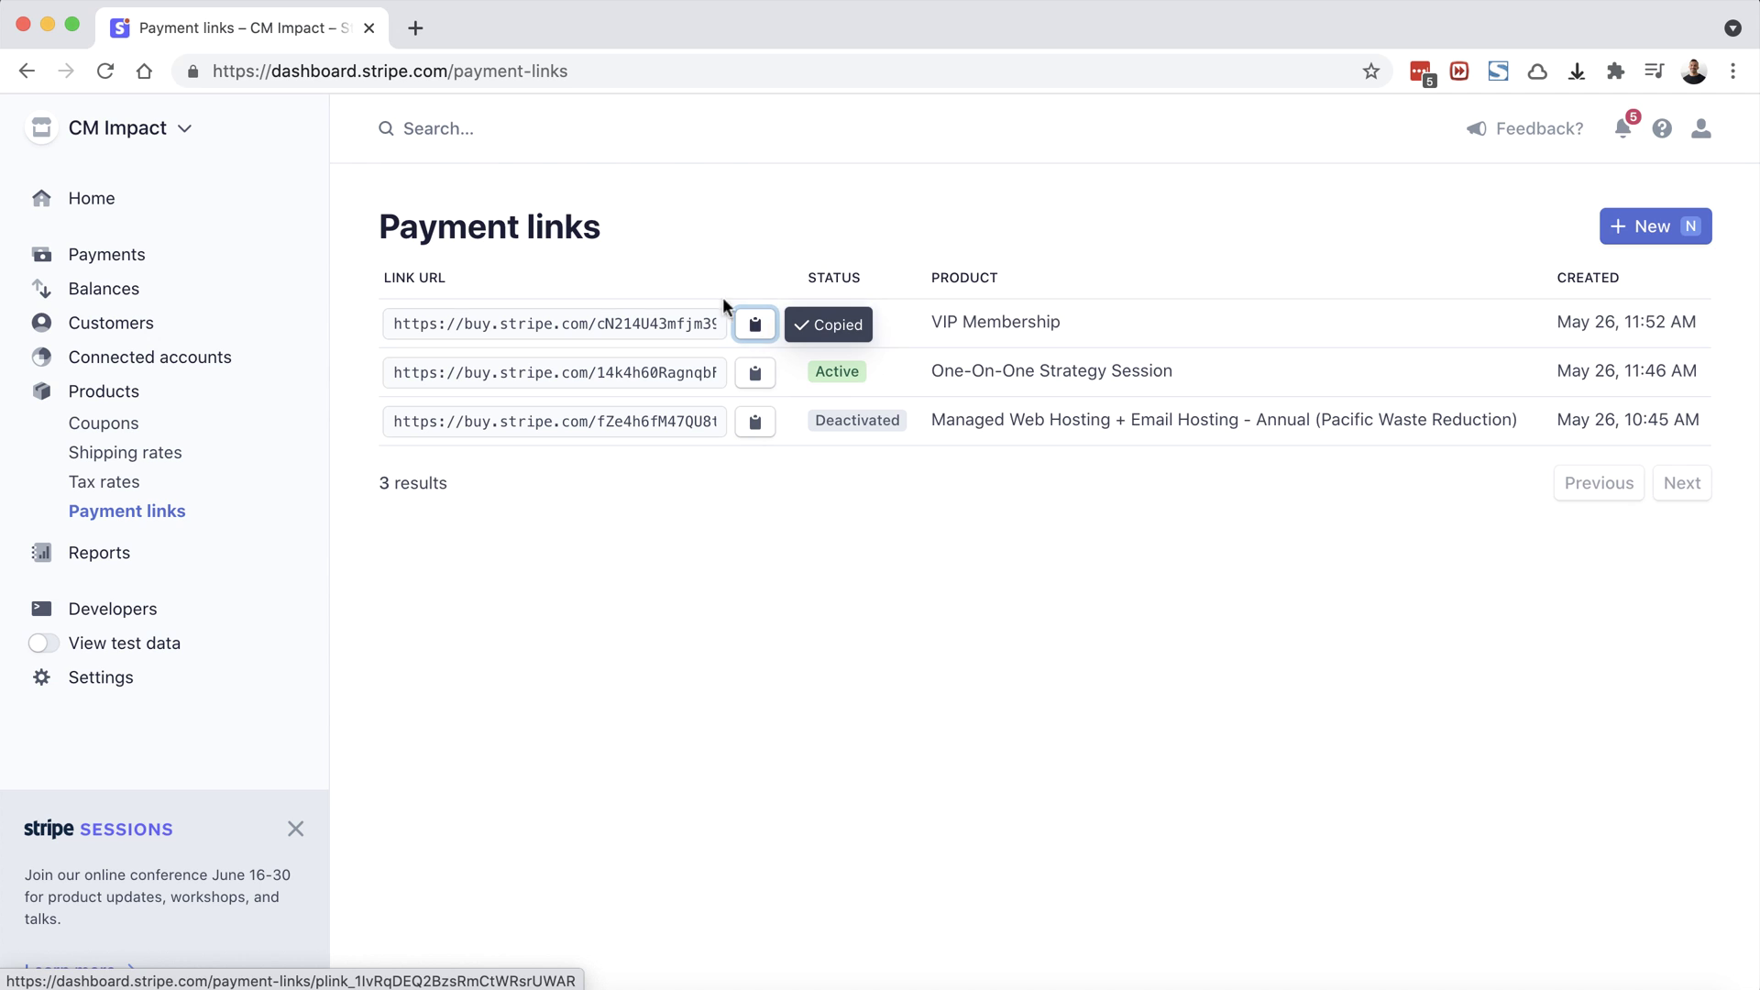
Load the copied VIP Membership payment link in a new browser tab.
click(415, 27)
key(super+v)
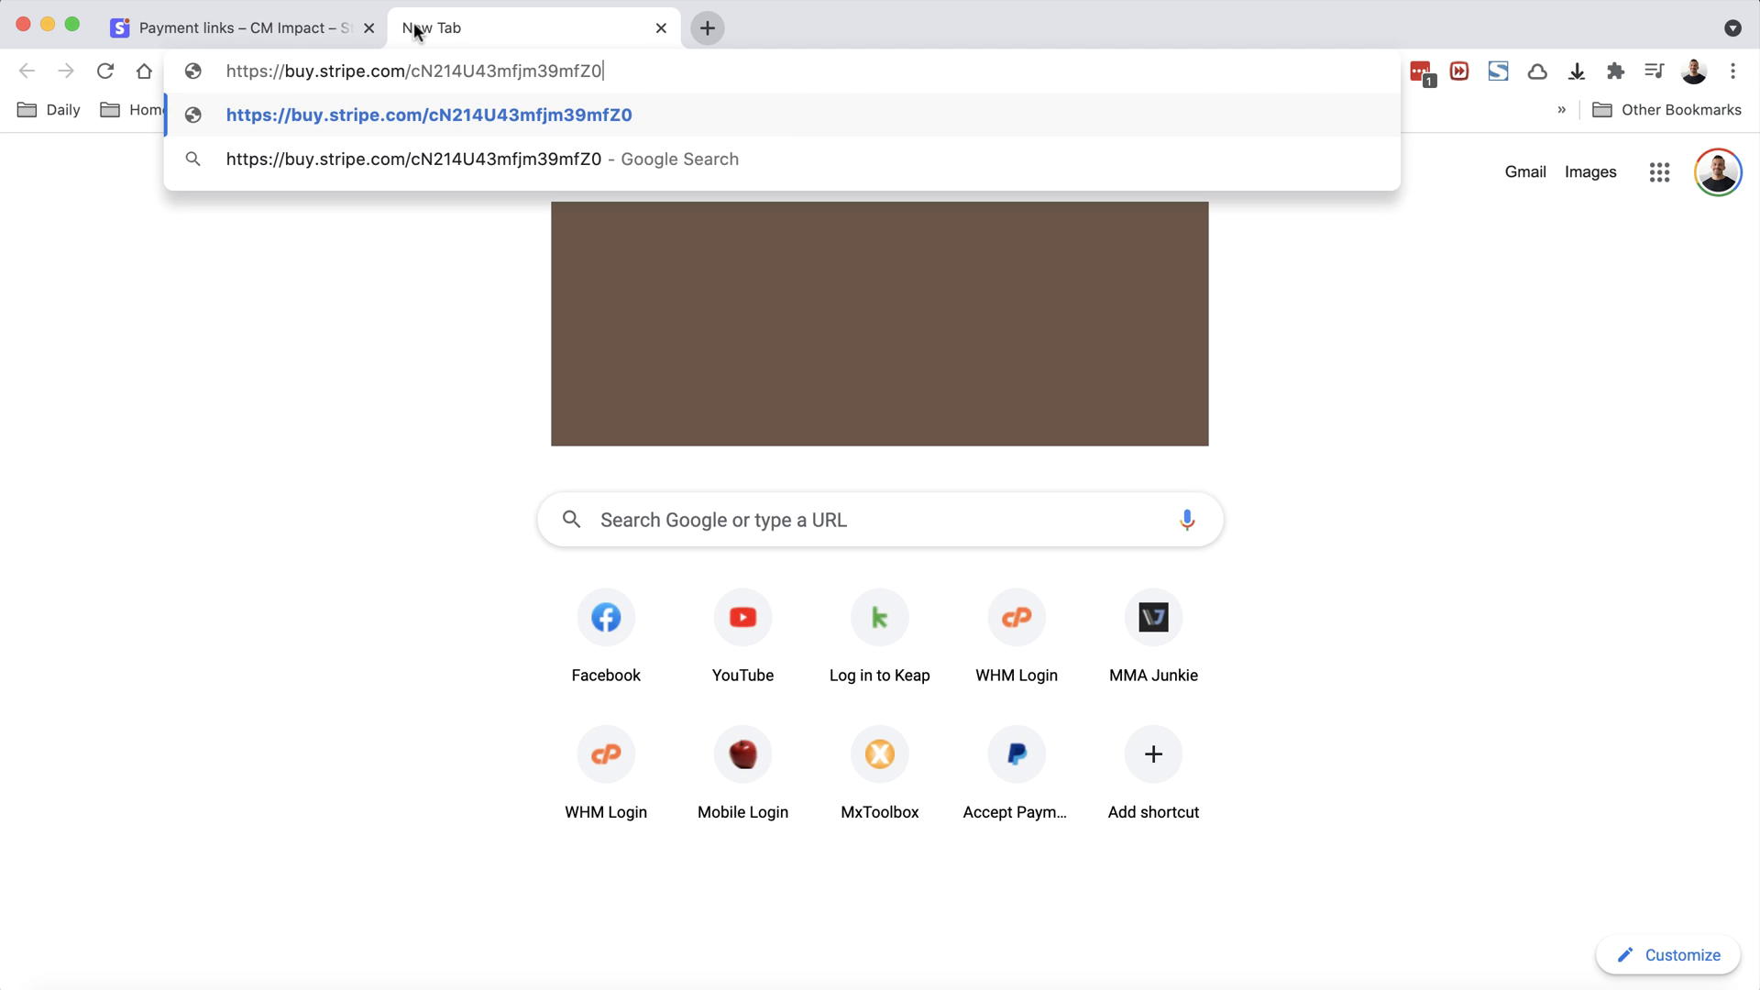
key(Return)
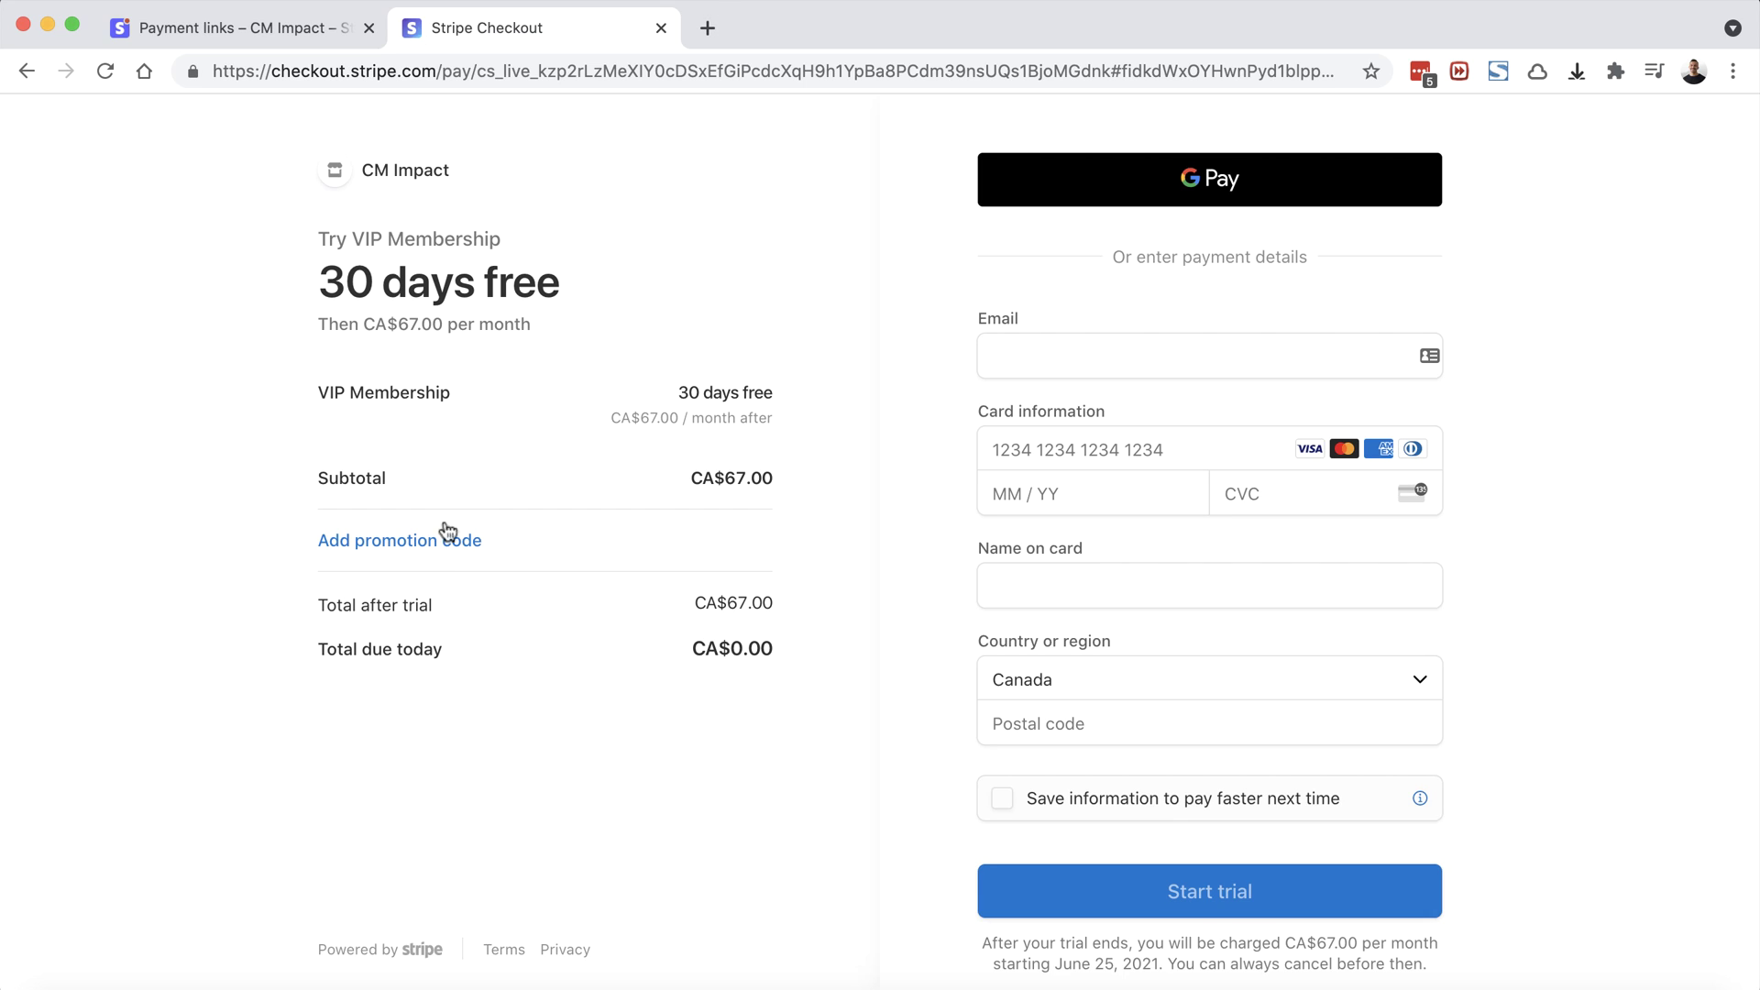
Apply promotion code 20OFF at checkout, reducing the monthly price to CA$47.00.
click(436, 540)
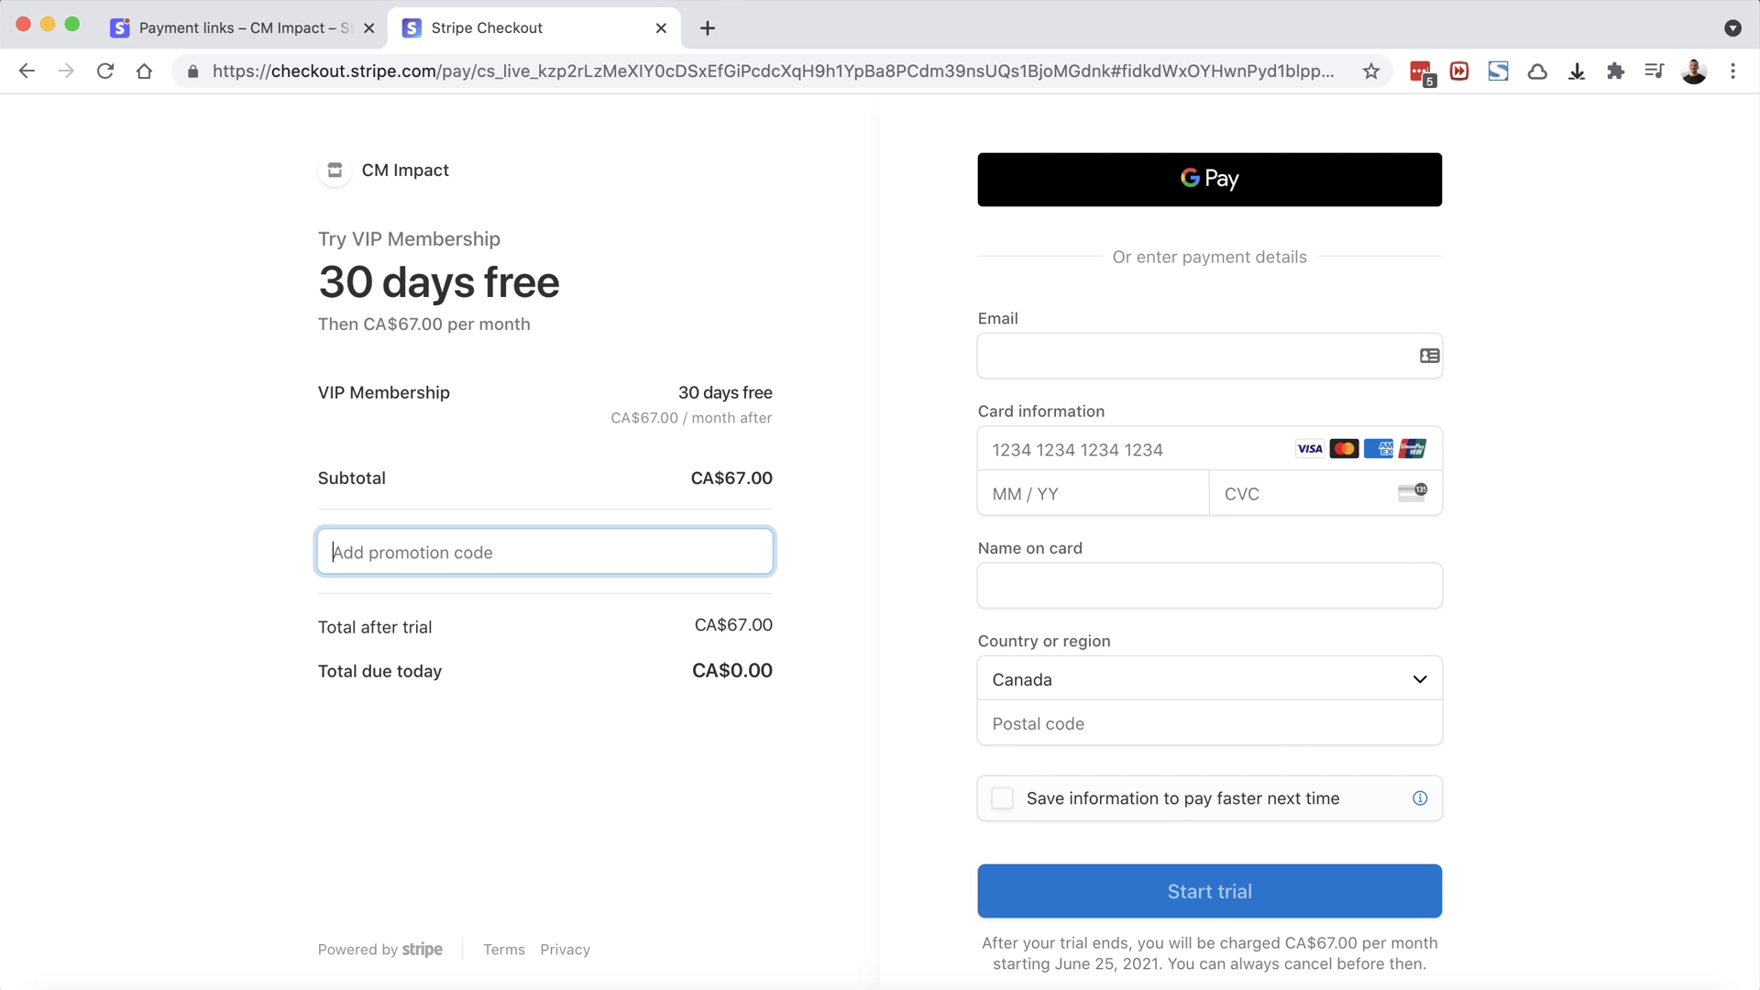
text(20OFF)
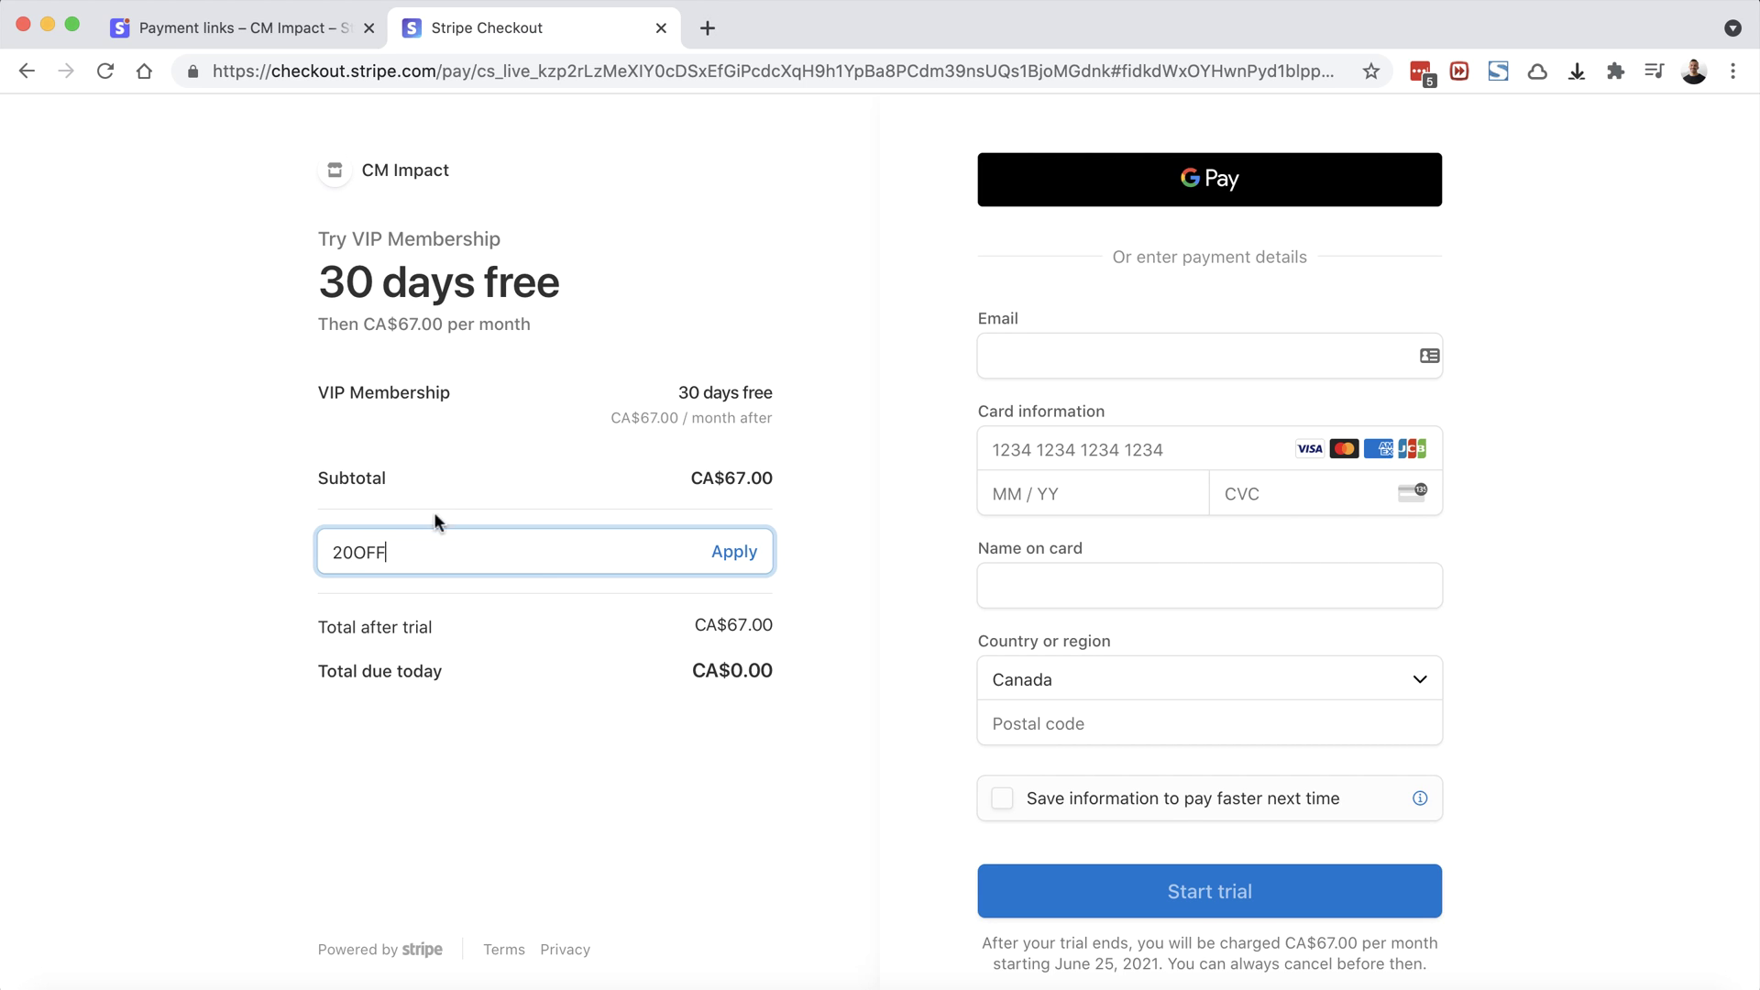
click(733, 554)
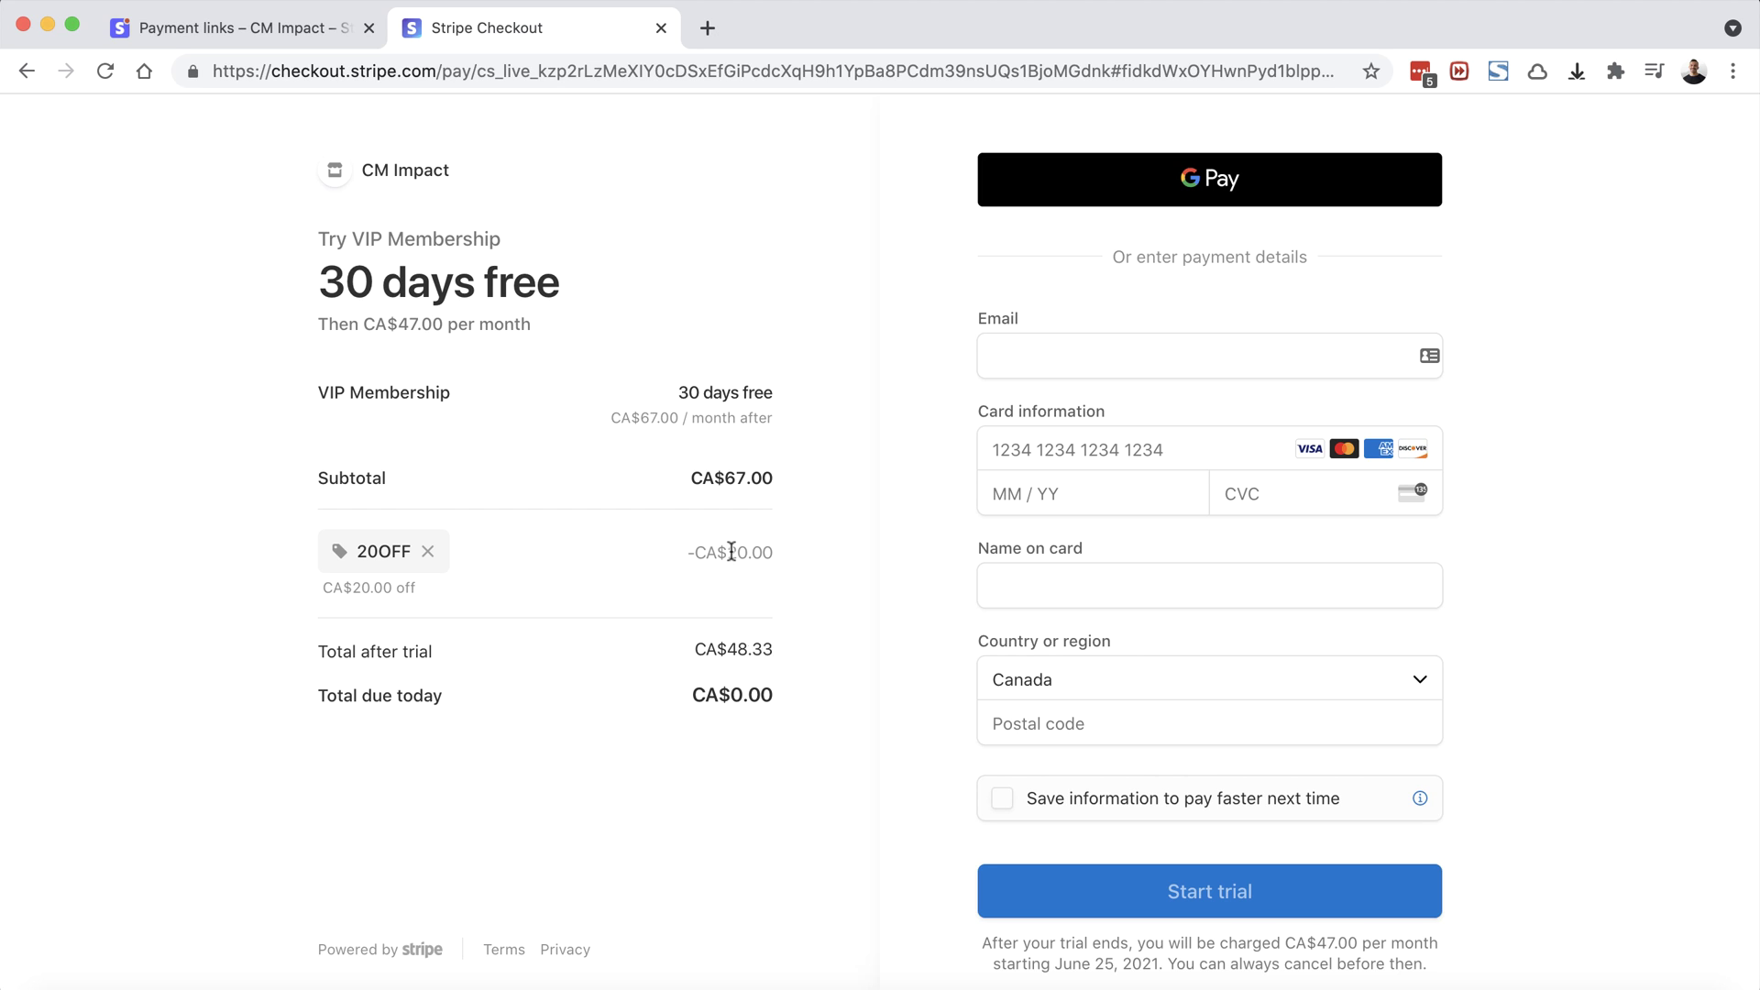